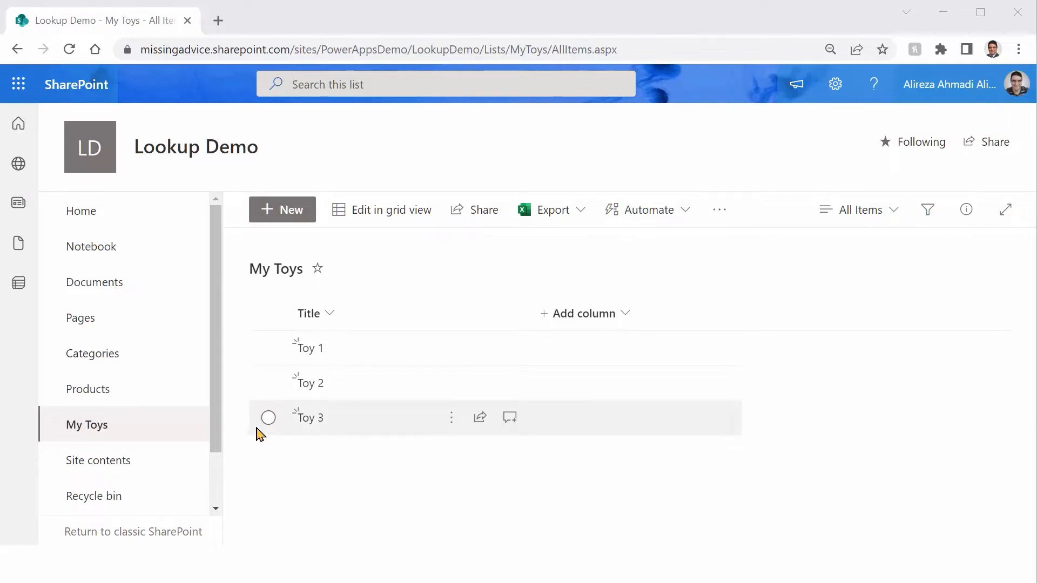
# Add a Lookup column named Category to the My Toys list, using the Title column of the Categories list as source.
pyautogui.click(101, 358)
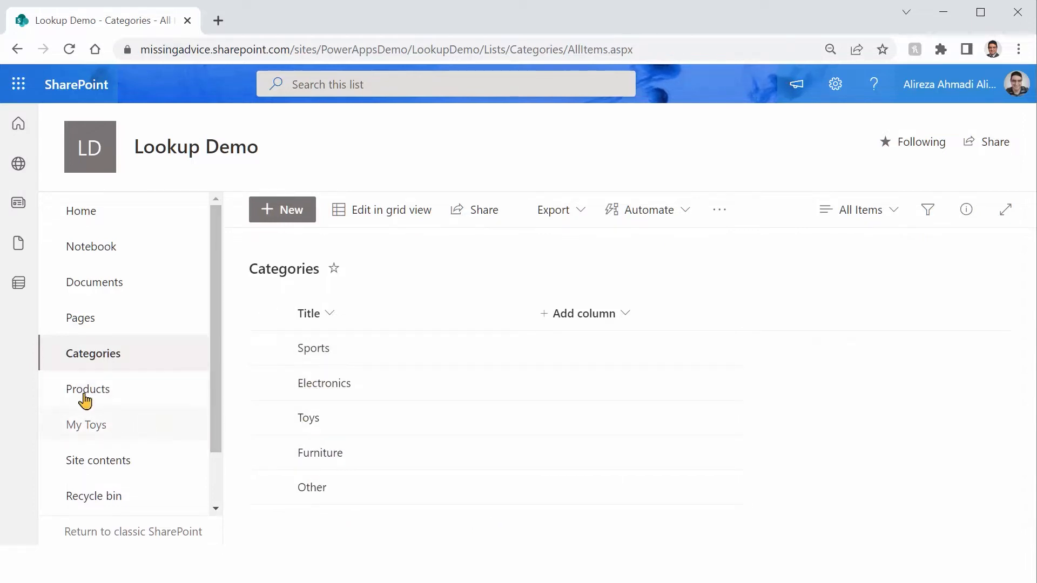
pyautogui.click(108, 437)
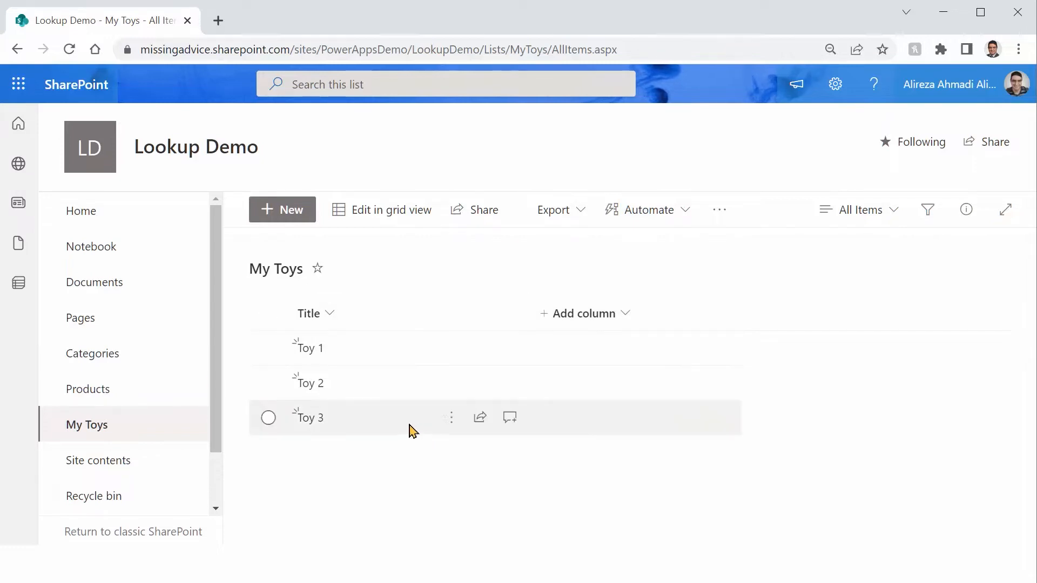
pyautogui.click(620, 317)
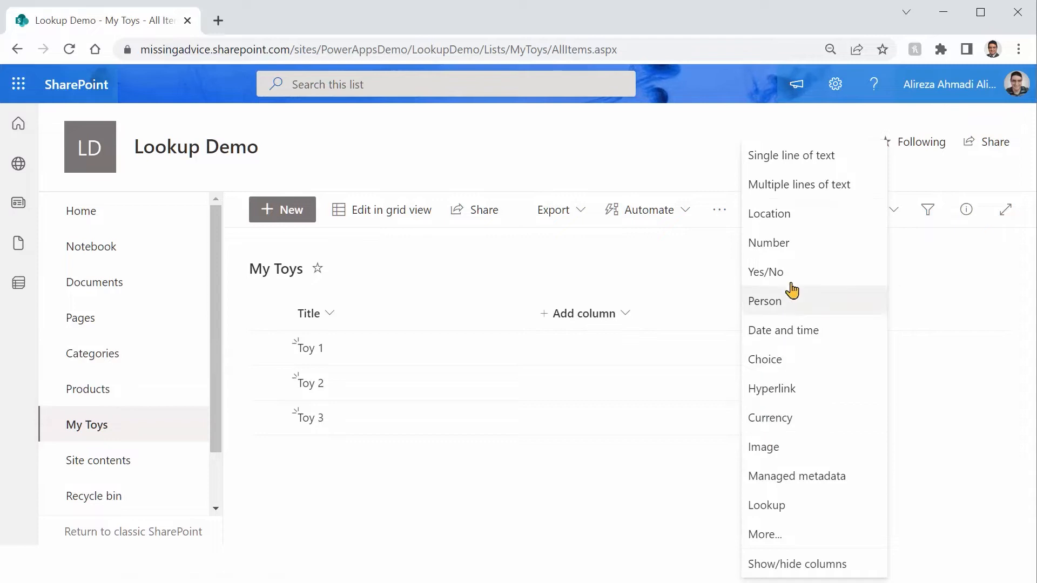
pyautogui.click(781, 506)
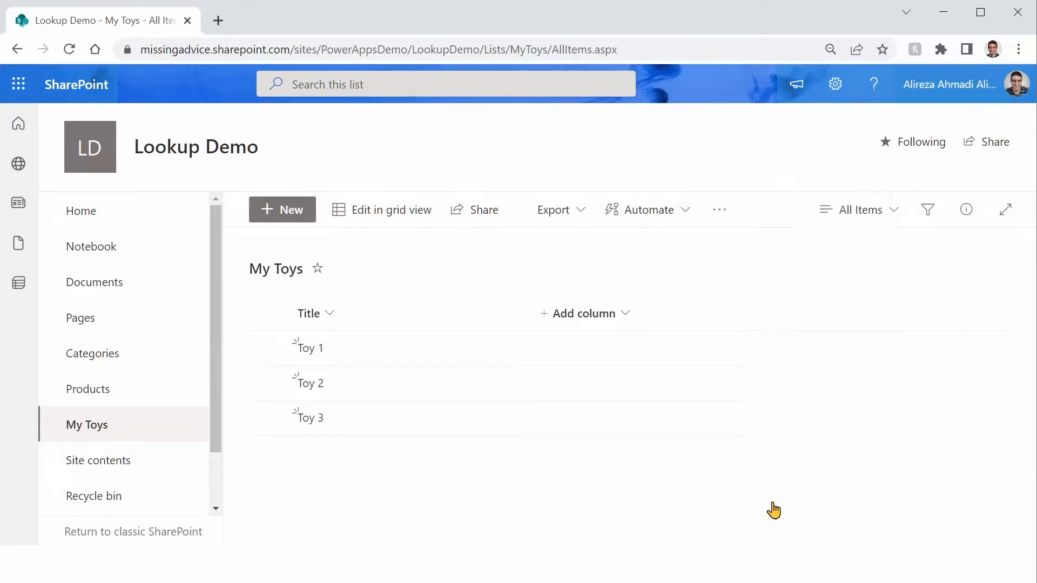
pyautogui.write('C')
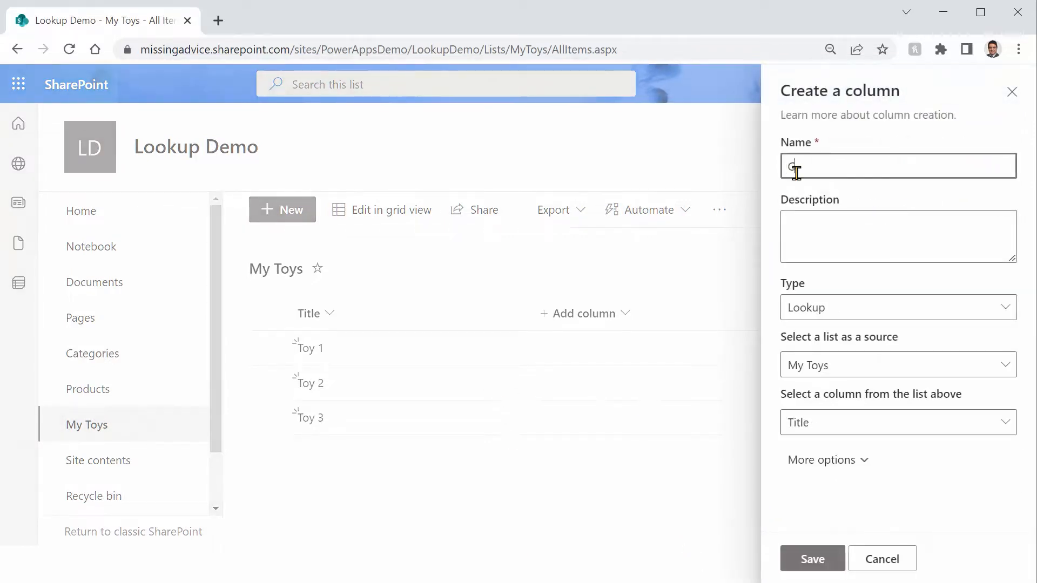
pyautogui.write('ategory')
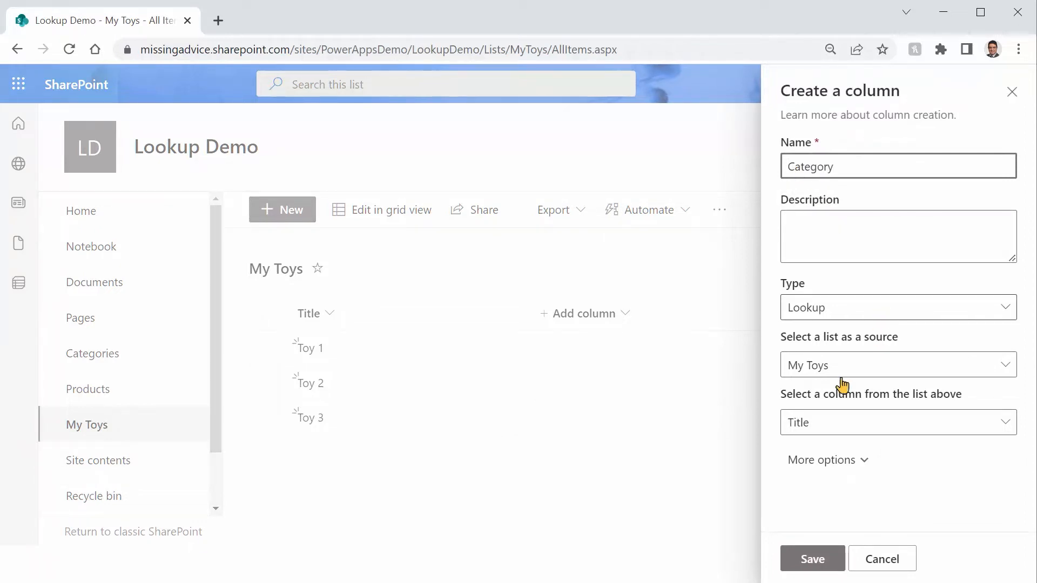
pyautogui.click(940, 372)
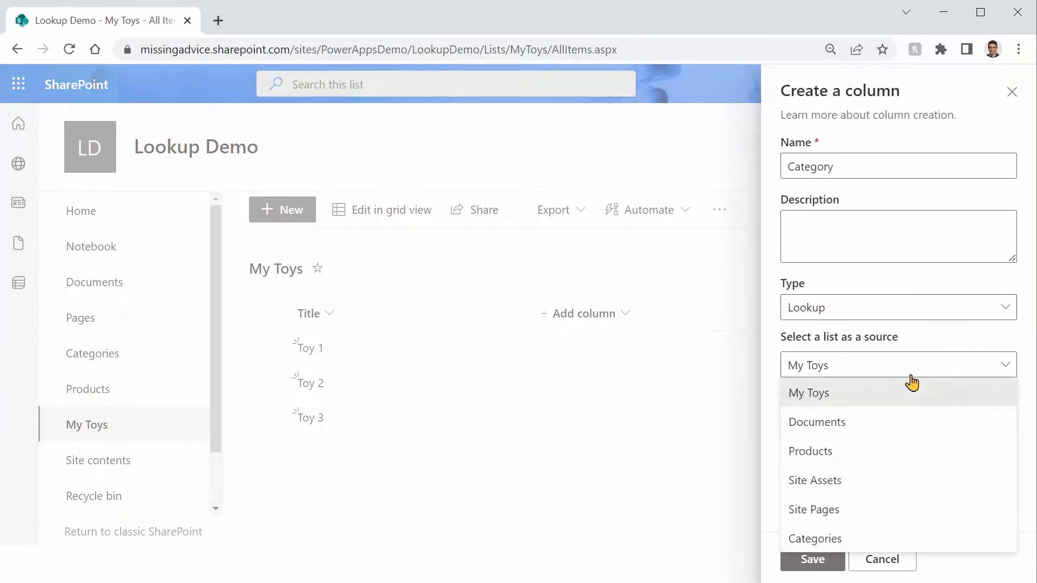
pyautogui.click(826, 540)
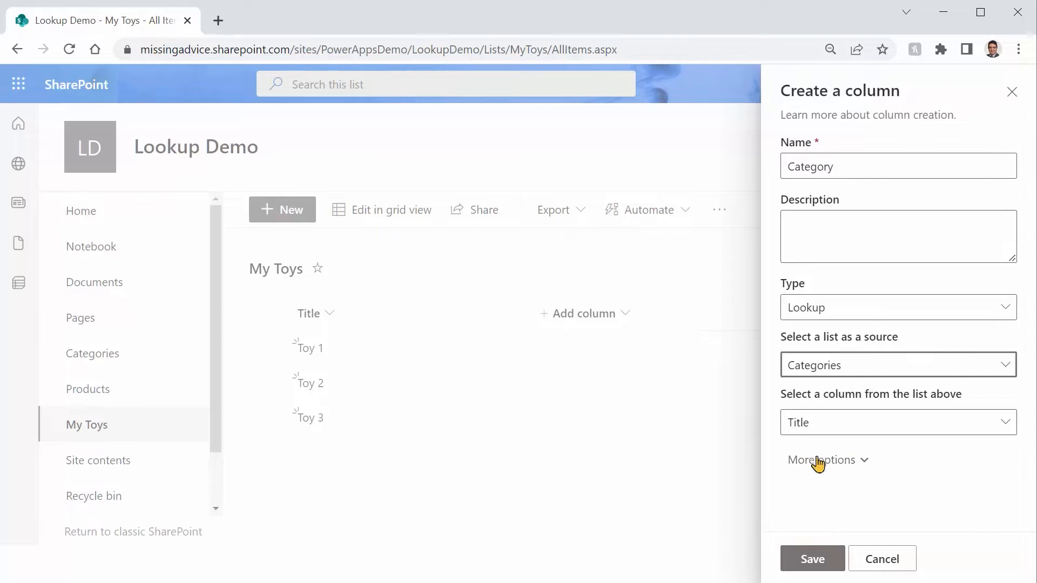
pyautogui.click(810, 560)
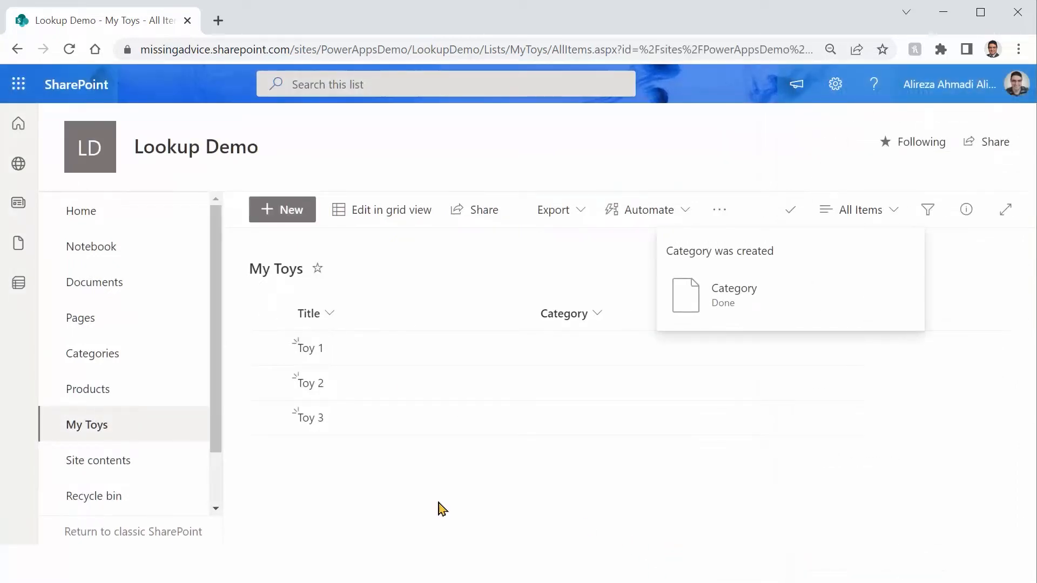
# Set the category of Toy 1 to Electronics and save the item.
pyautogui.click(268, 349)
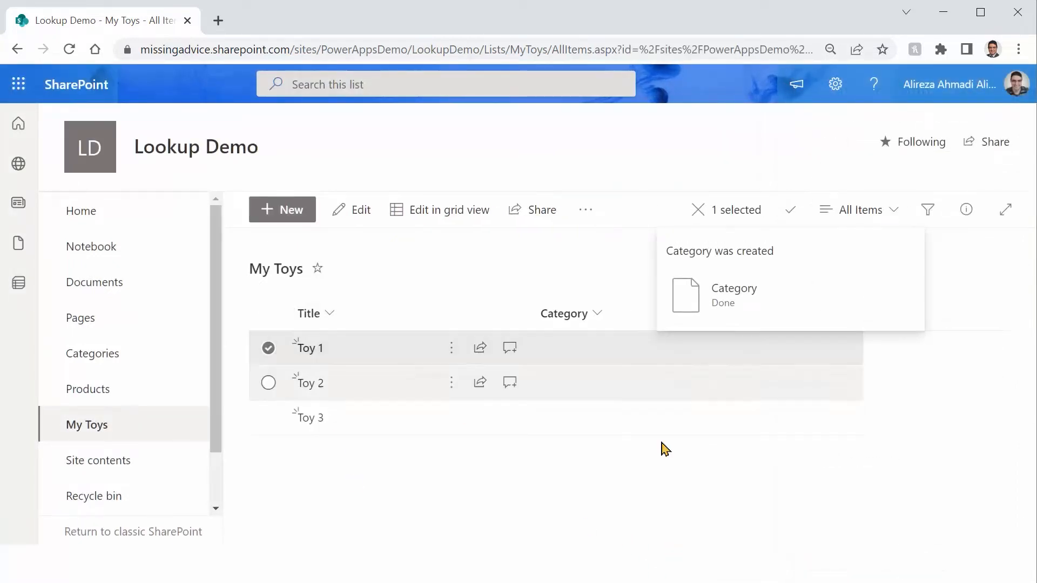
pyautogui.click(341, 214)
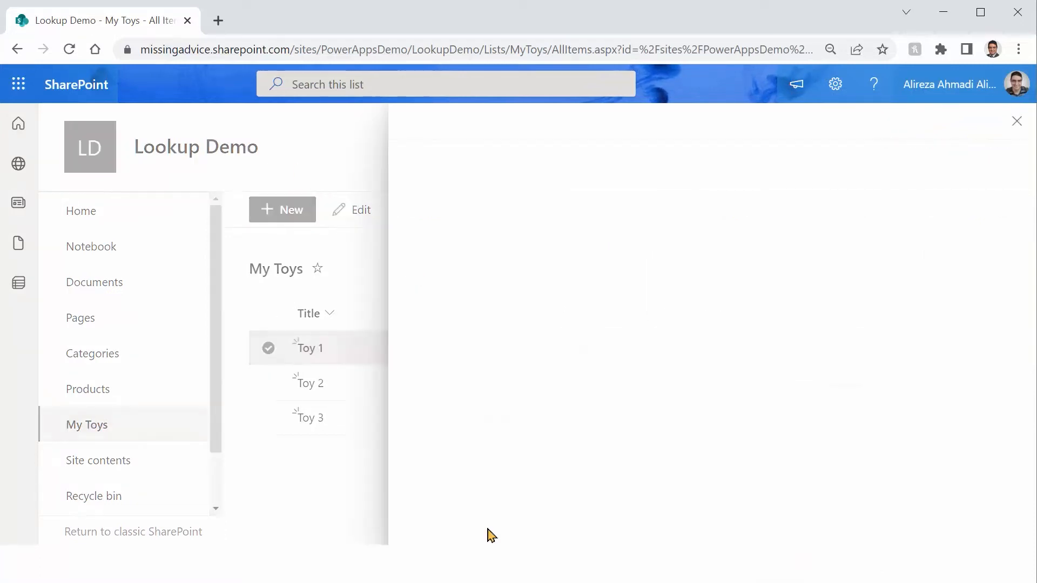
pyautogui.click(466, 306)
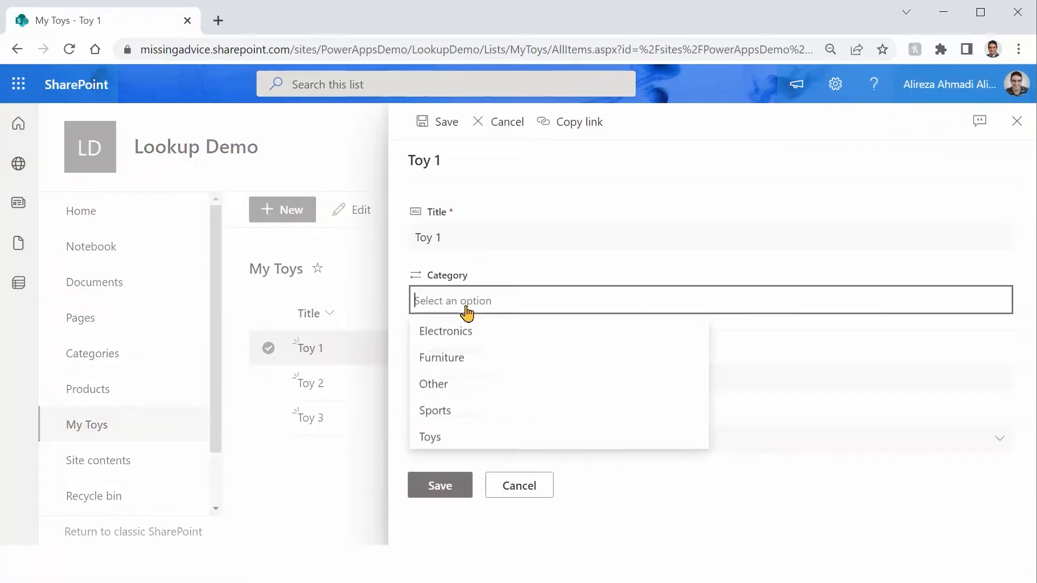
pyautogui.click(454, 339)
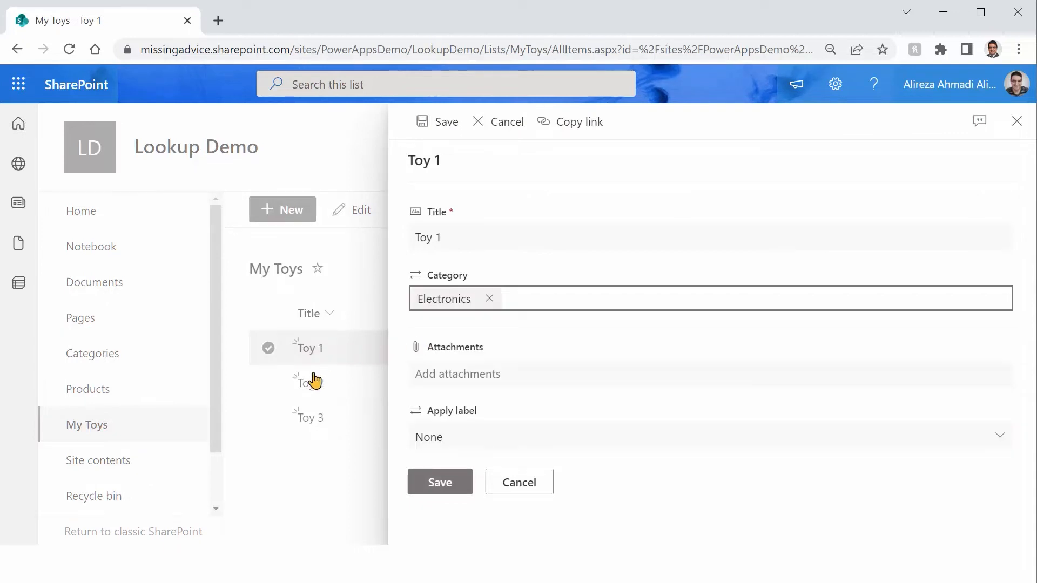
pyautogui.click(459, 492)
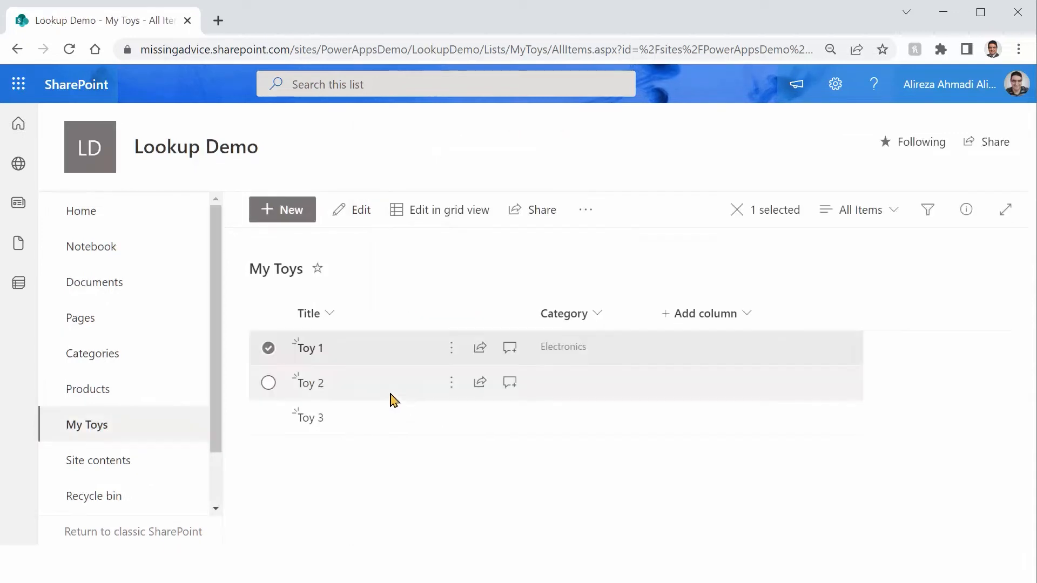
# Set the category of Toy 2 to Sports and save the item.
pyautogui.click(413, 398)
pyautogui.click(352, 214)
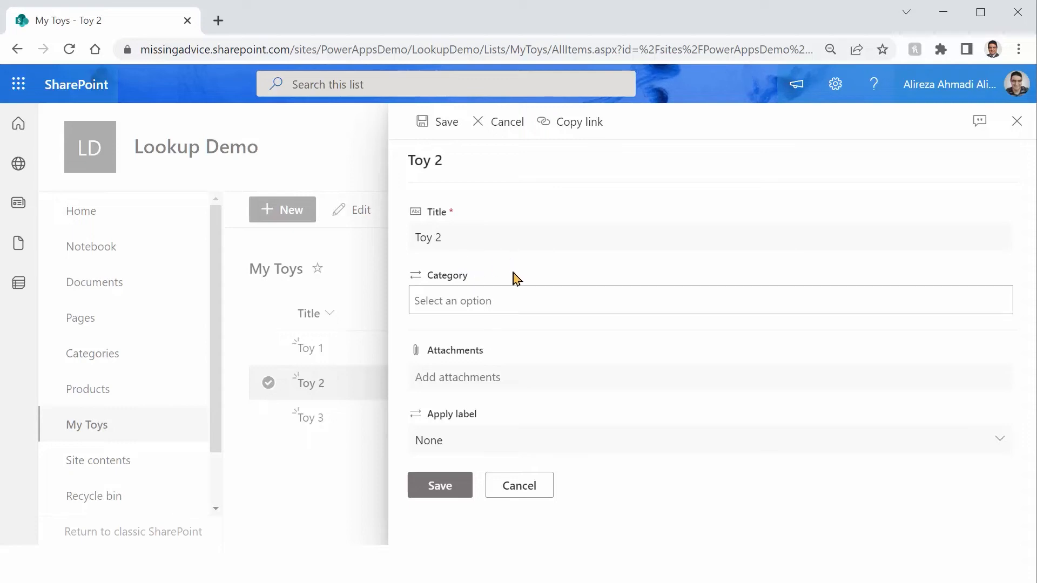
pyautogui.click(505, 307)
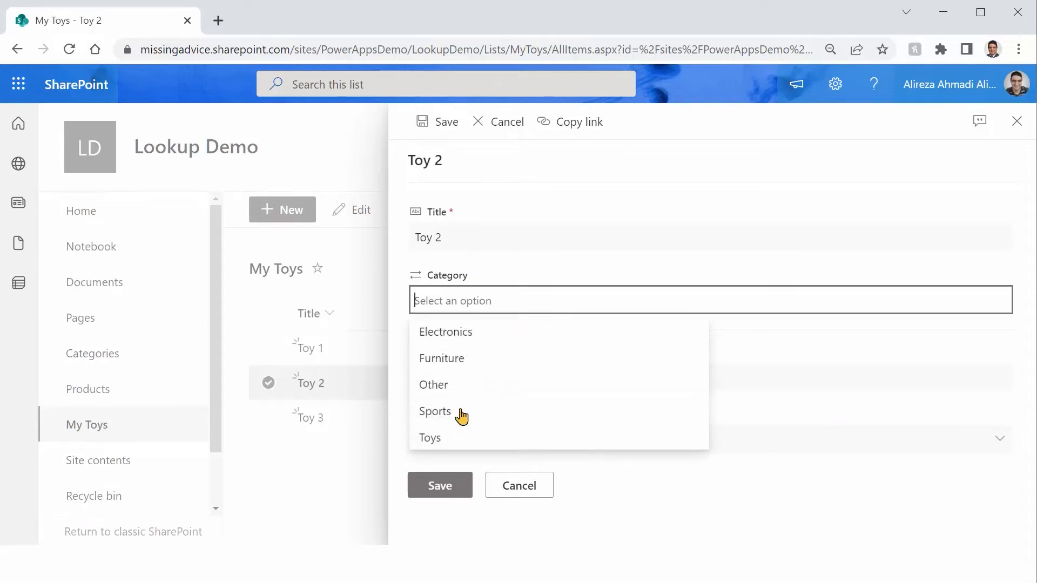
pyautogui.click(459, 412)
pyautogui.click(447, 486)
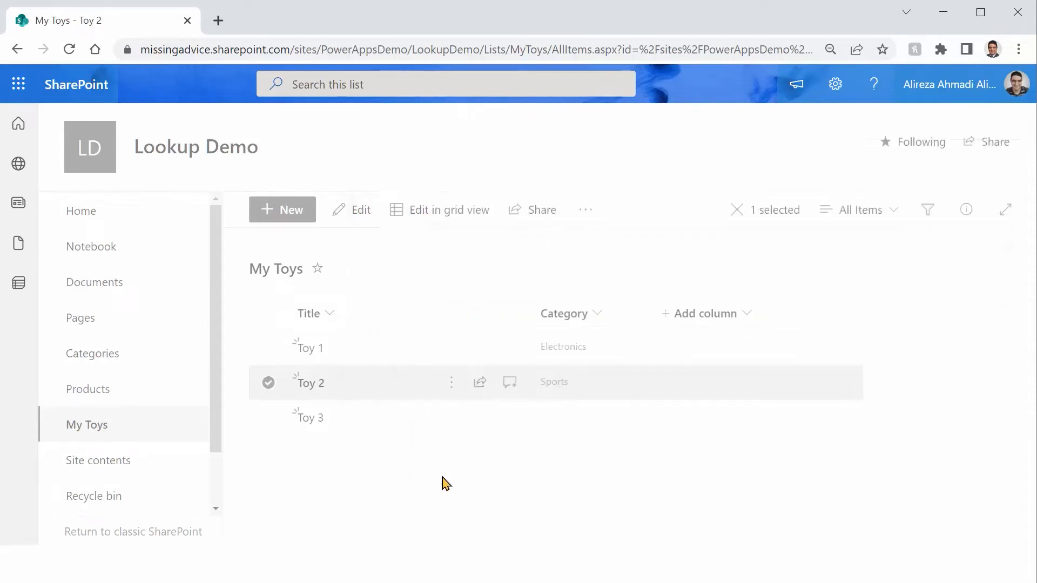
# Set the category of Toy 3 to Furniture and save the item.
pyautogui.click(402, 419)
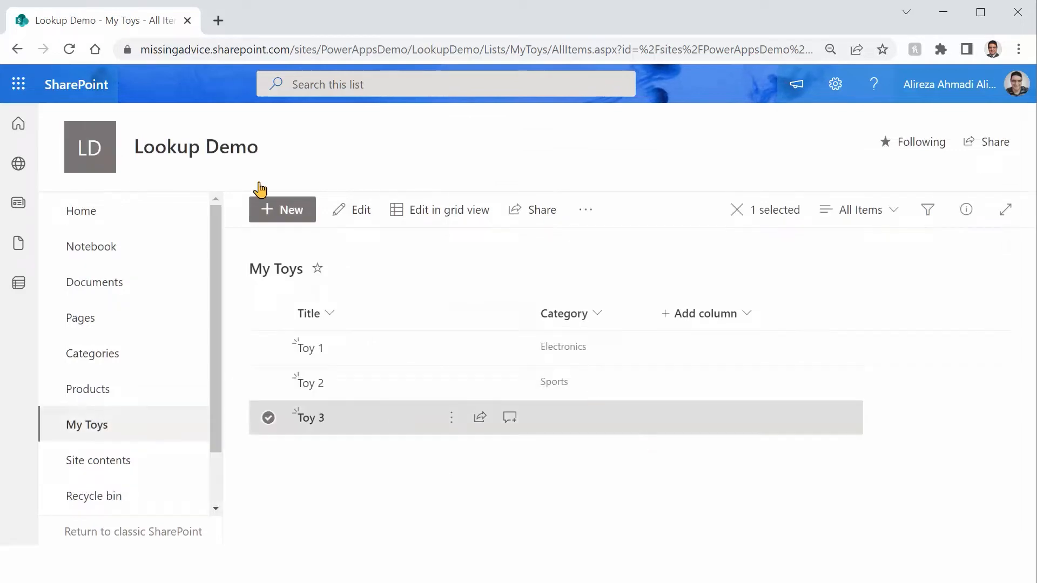
pyautogui.click(357, 211)
pyautogui.click(440, 303)
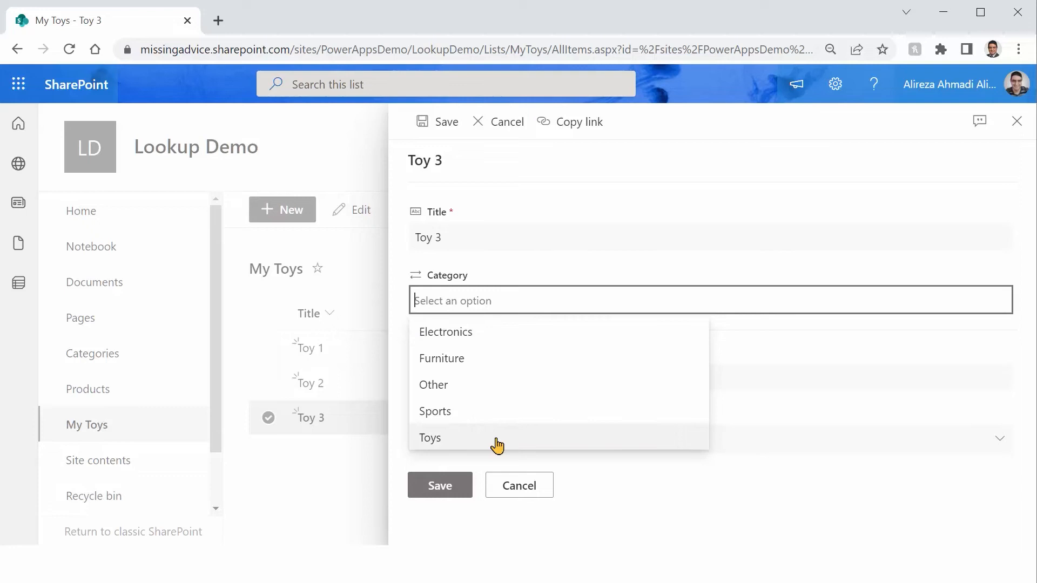
pyautogui.click(465, 362)
pyautogui.click(448, 481)
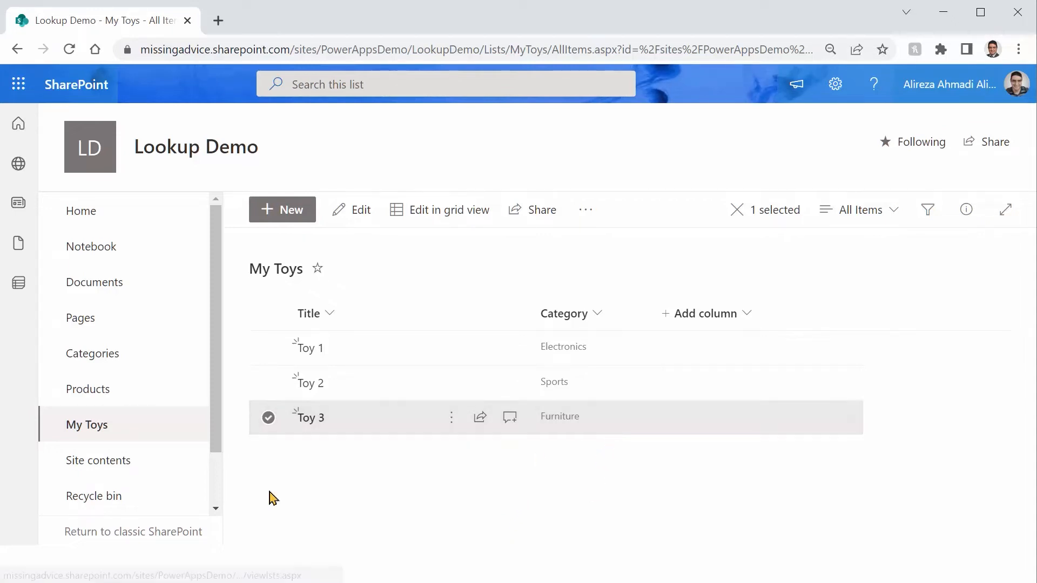
pyautogui.click(296, 216)
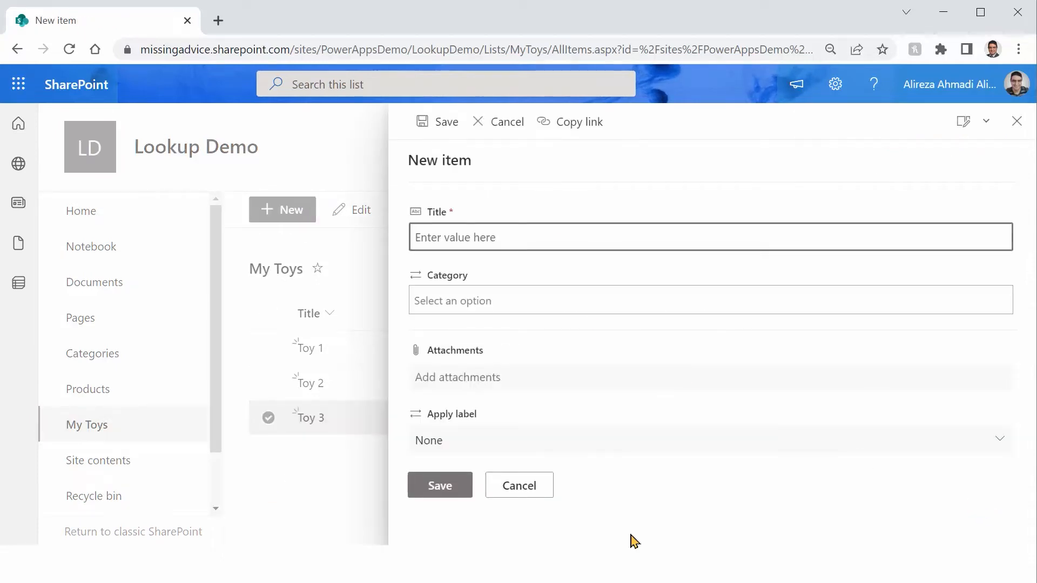
pyautogui.write('Toy 4')
pyautogui.click(532, 304)
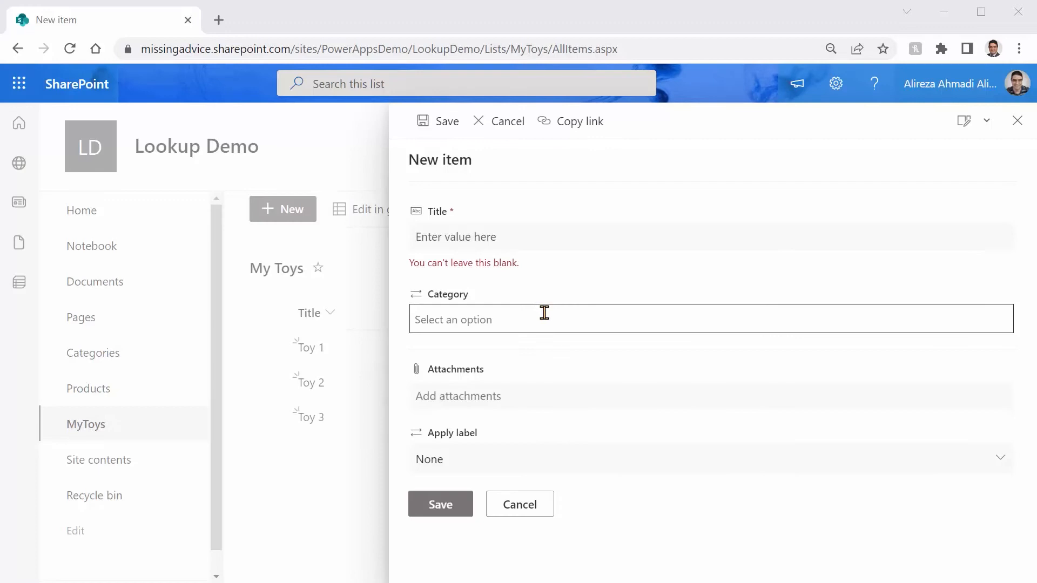
pyautogui.click(547, 322)
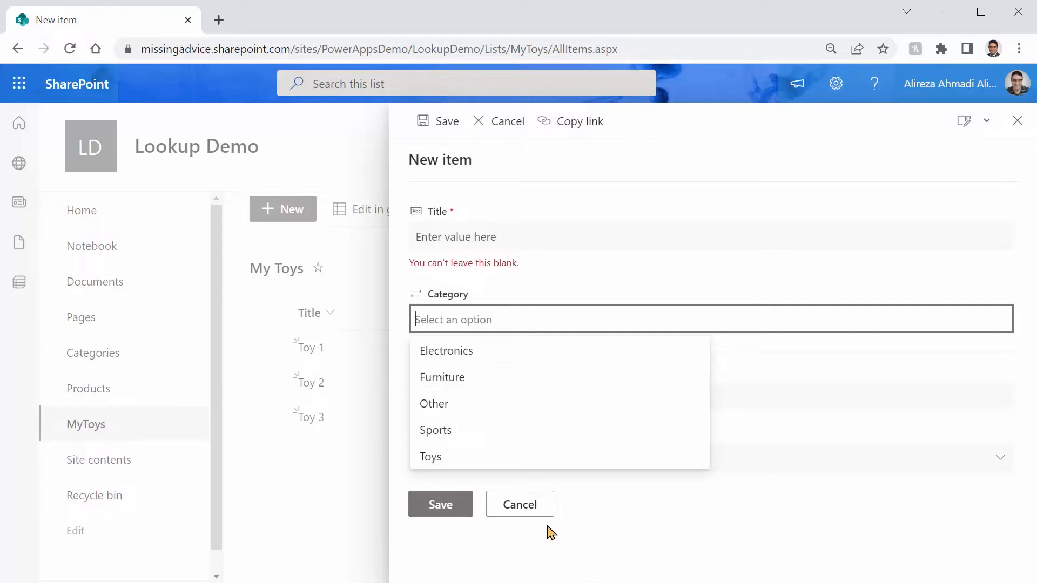
pyautogui.click(520, 505)
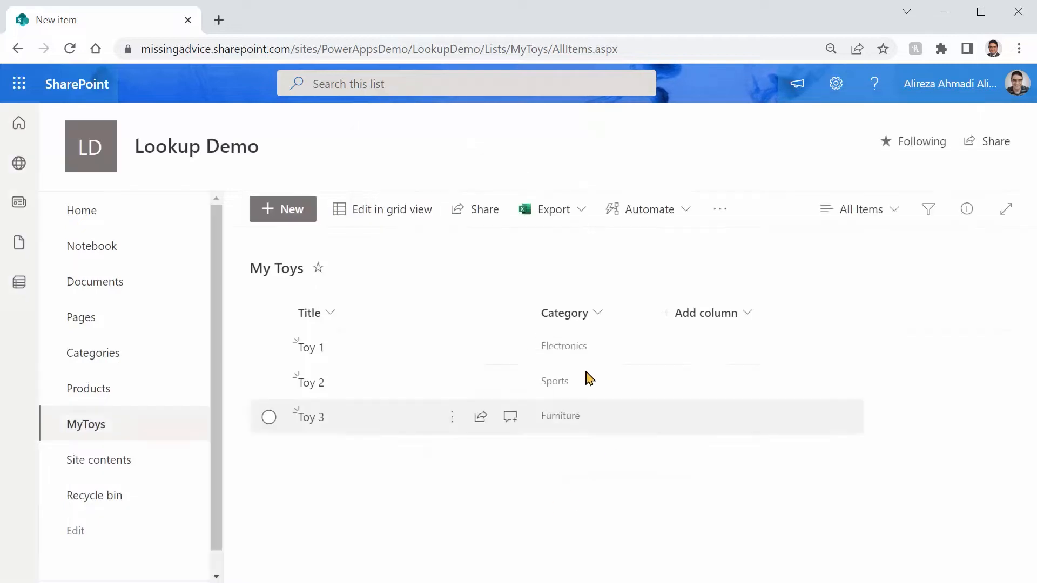
# Add a new item titled "Test cat" to the Categories list and save it.
pyautogui.click(98, 358)
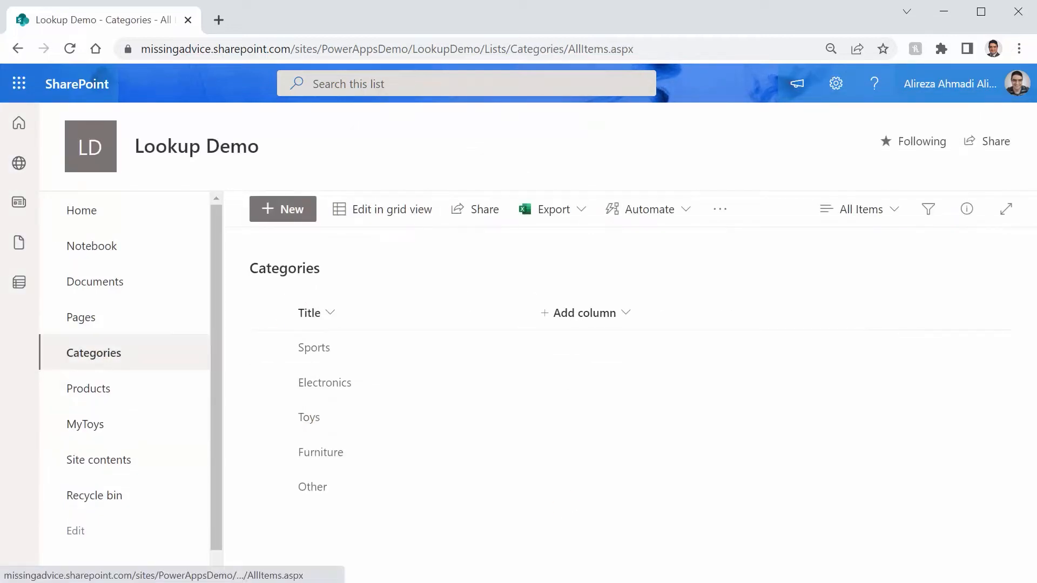
pyautogui.click(284, 211)
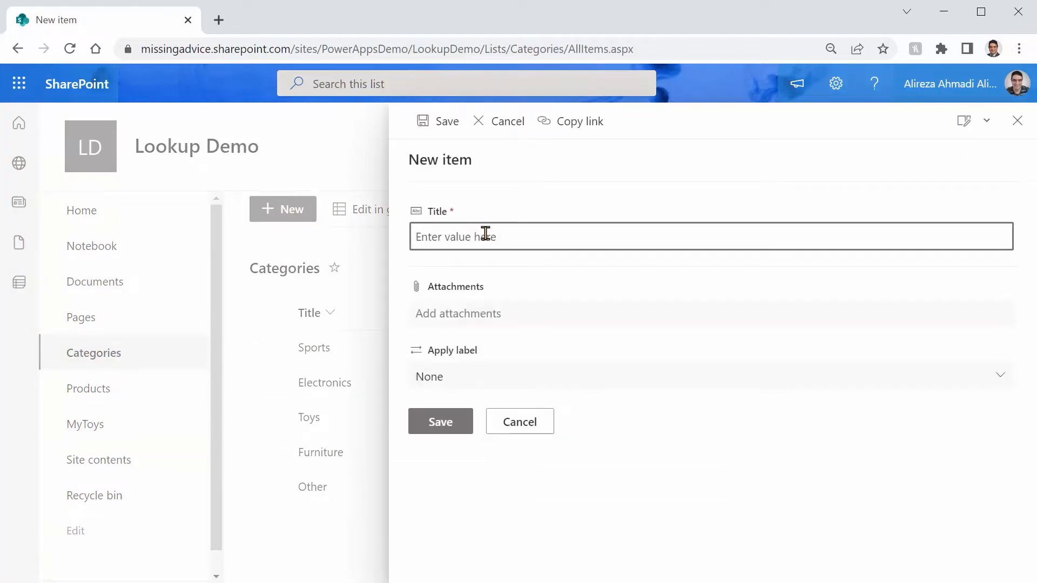
pyautogui.write('Test cat')
pyautogui.click(442, 426)
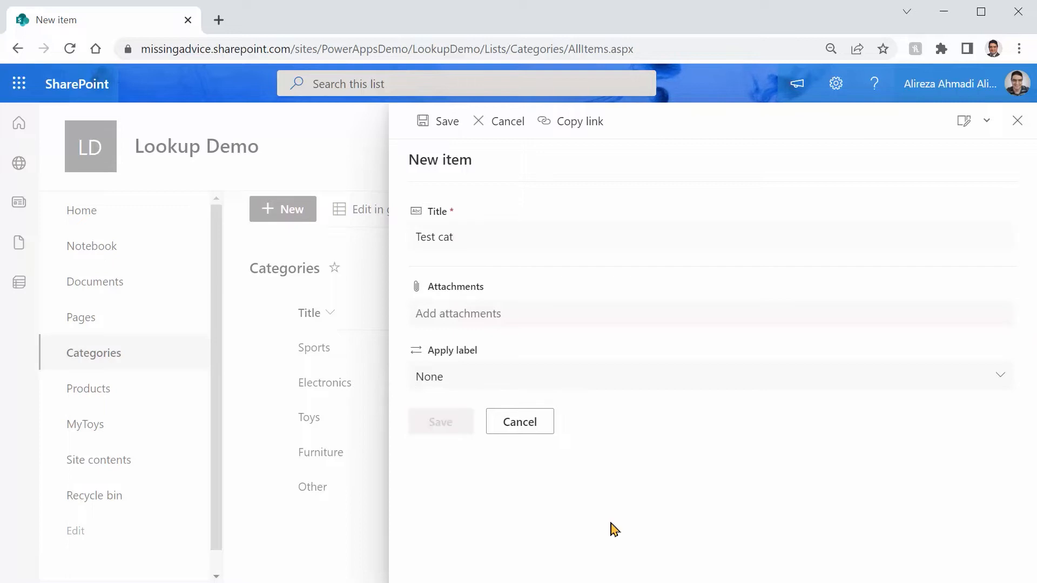
# Add a new item titled "Test toy" with the category Test cat to the My Toys list and save it.
pyautogui.click(99, 432)
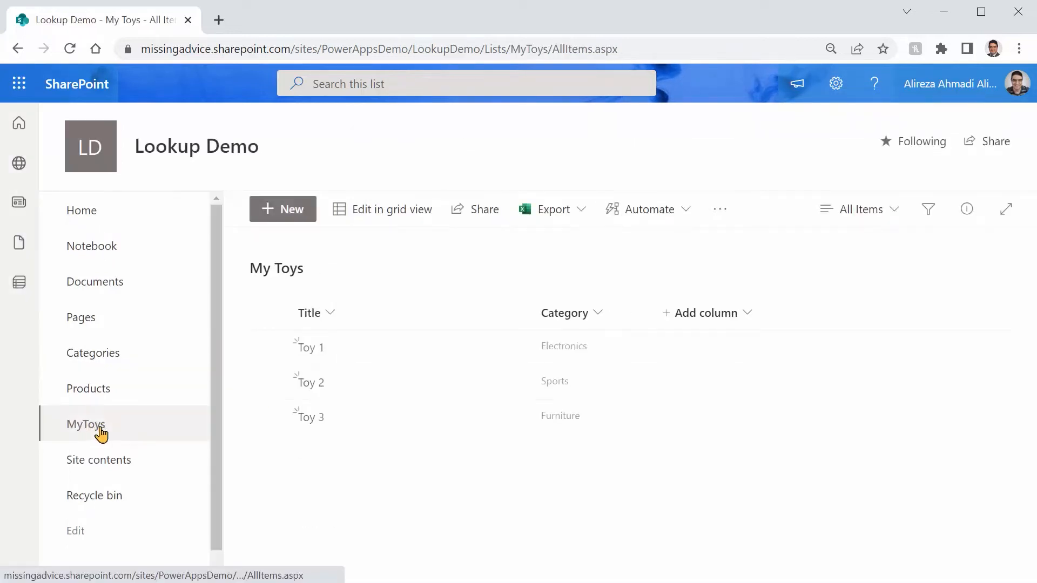
pyautogui.click(282, 211)
pyautogui.write('Test toy')
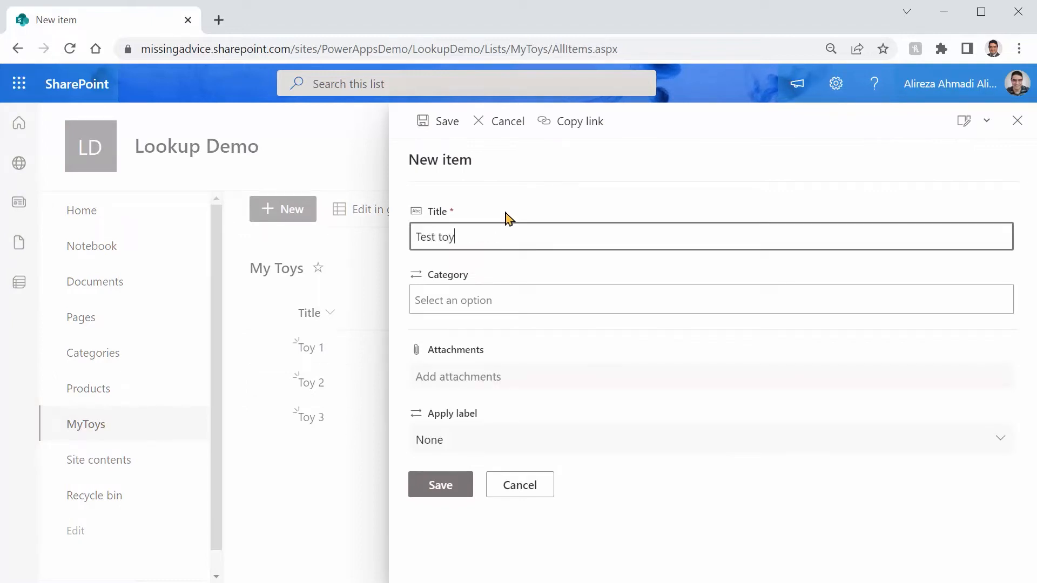
pyautogui.click(459, 300)
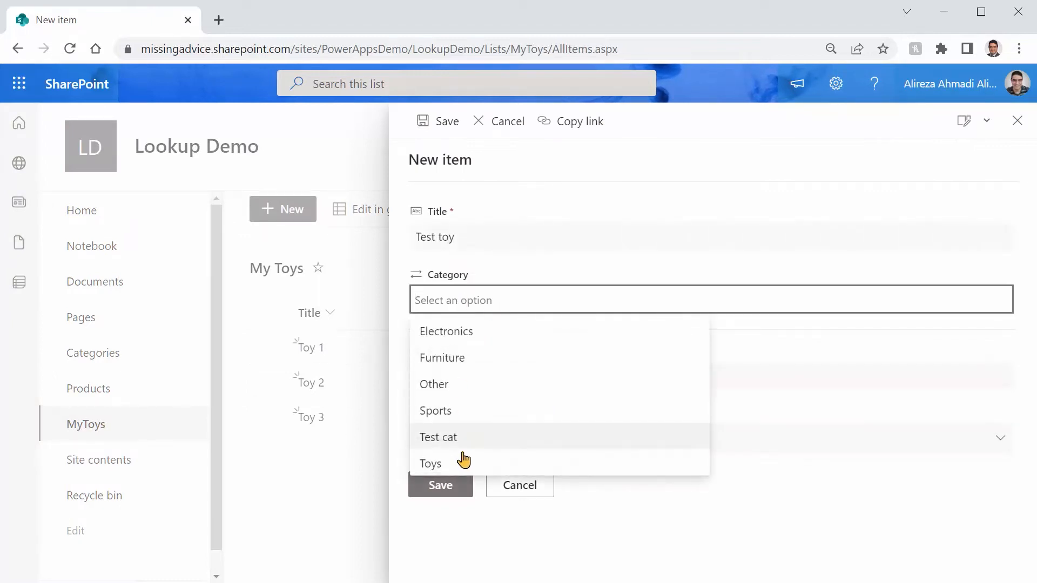
pyautogui.click(457, 438)
pyautogui.click(451, 486)
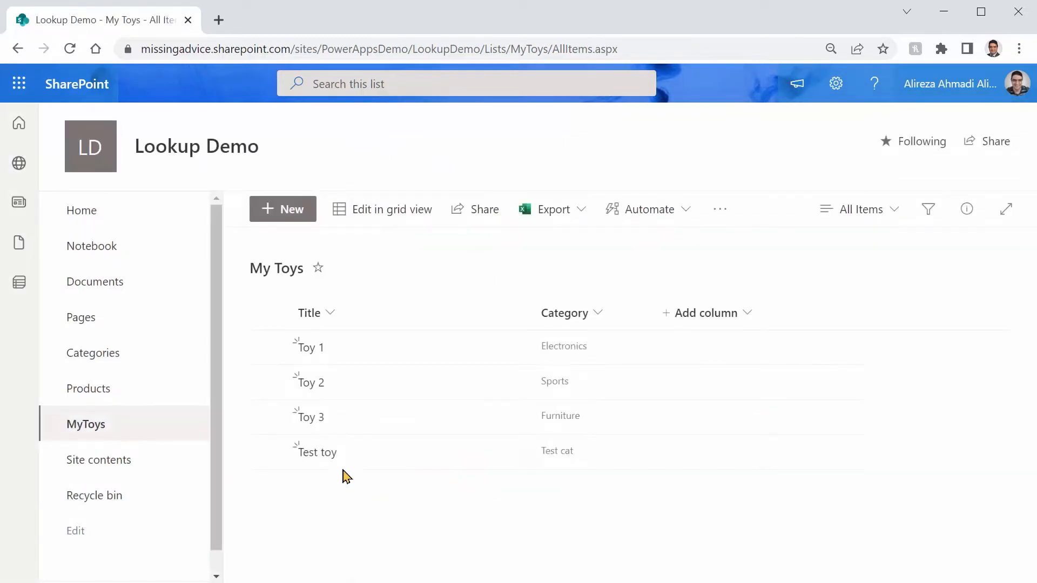
# Delete the Test cat item from the Categories list.
pyautogui.click(99, 359)
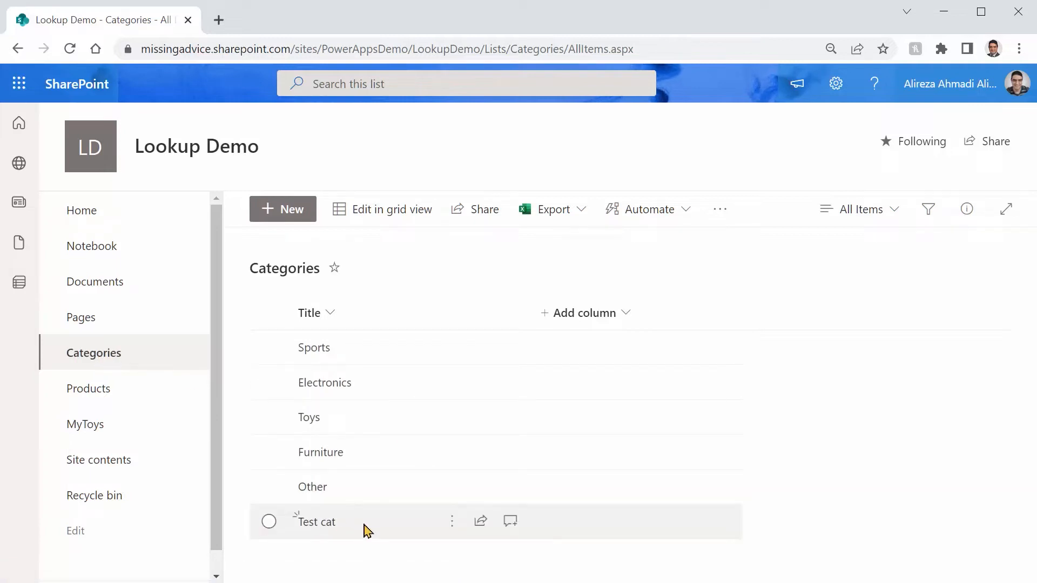
pyautogui.click(269, 523)
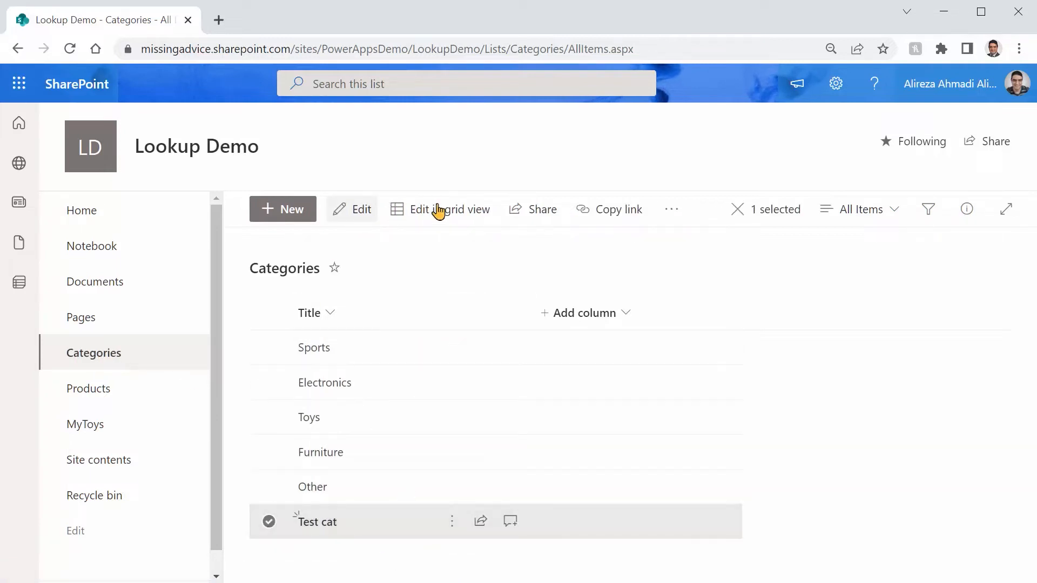
pyautogui.press('Delete')
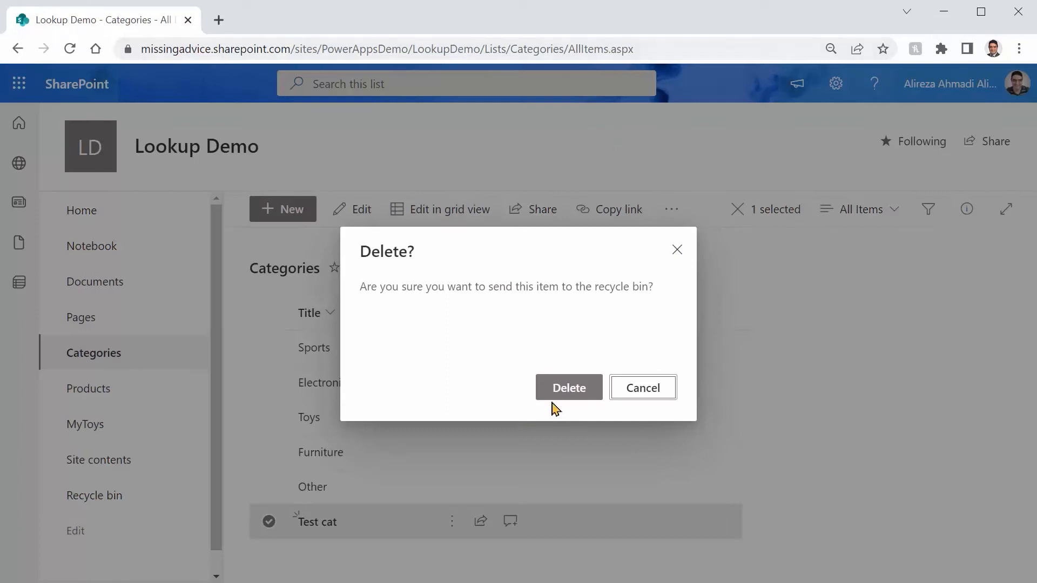
pyautogui.click(559, 388)
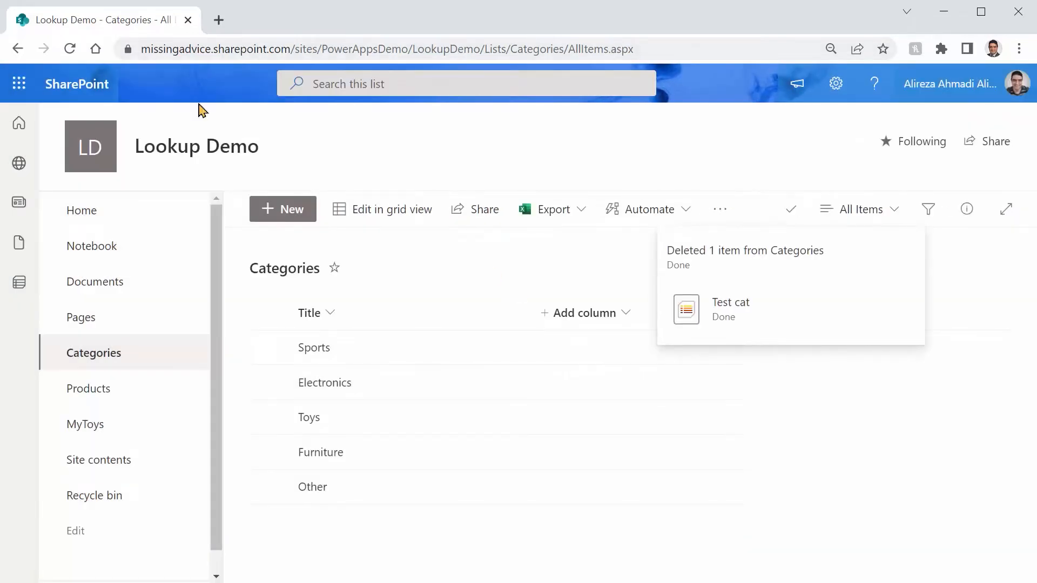
# Check the category of Test toy in the My Toys list against the entries in the Categories list.
pyautogui.click(83, 425)
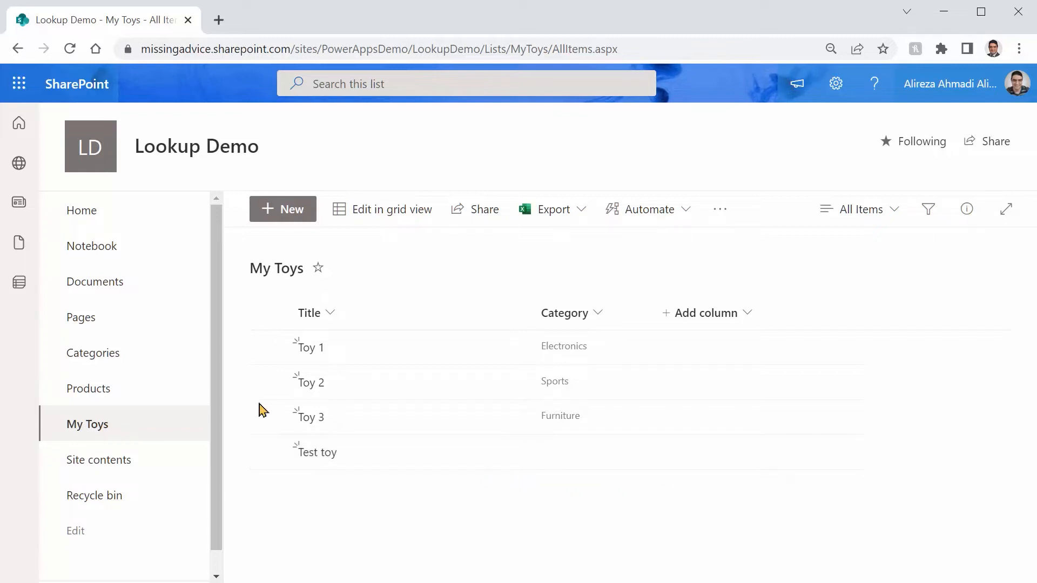
pyautogui.click(120, 358)
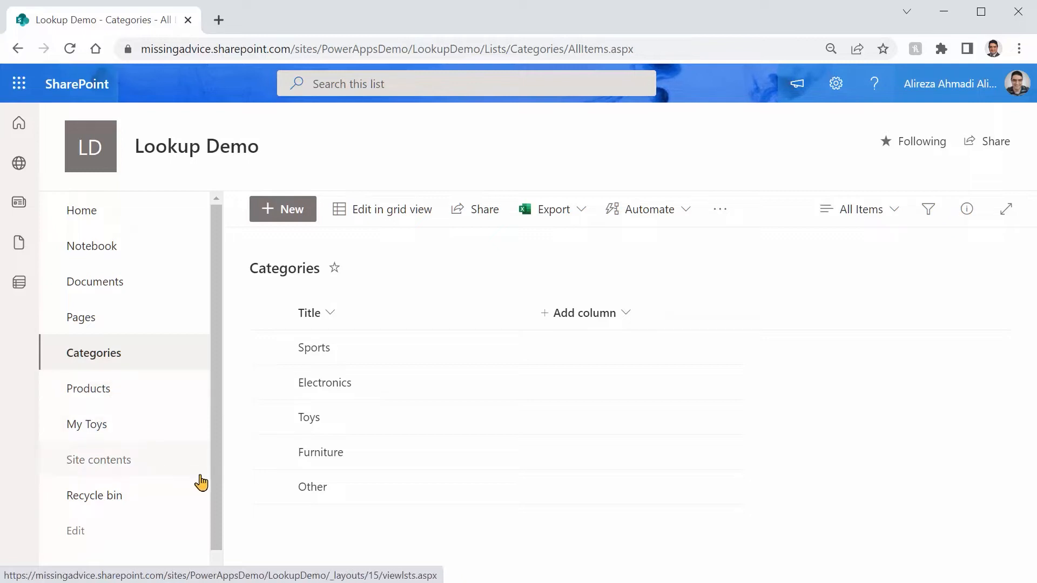
pyautogui.click(99, 426)
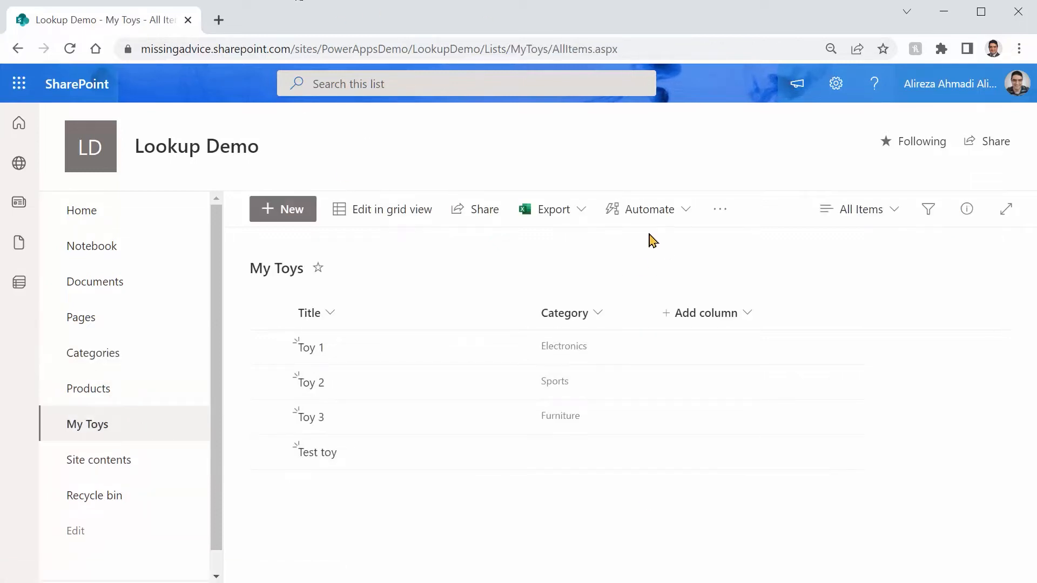
# Open the Lookup Demo site home page in a separate browser tab, keeping the My Toys list open in the original one.
pyautogui.rightClick(170, 147)
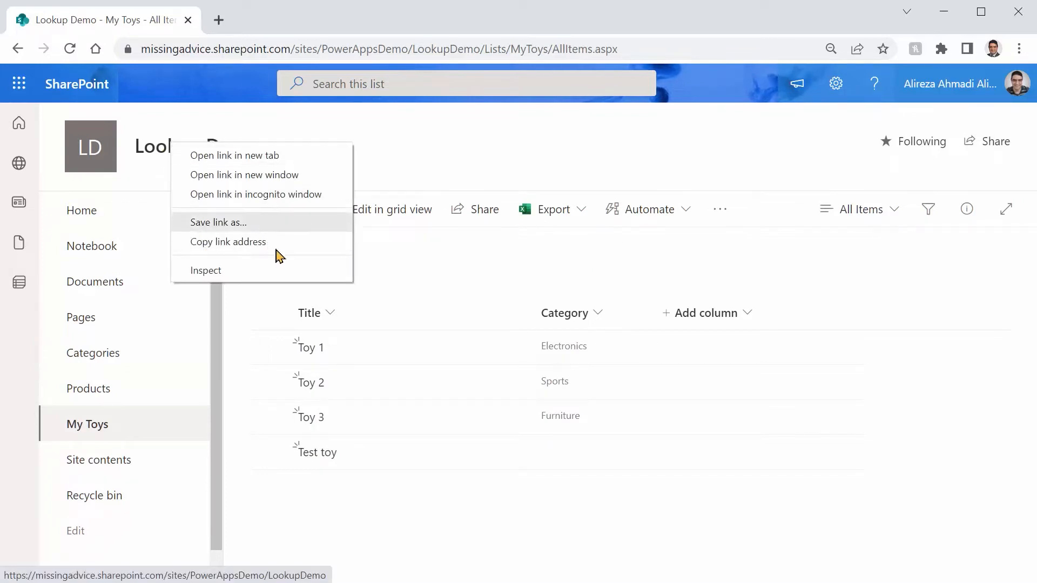
pyautogui.click(267, 156)
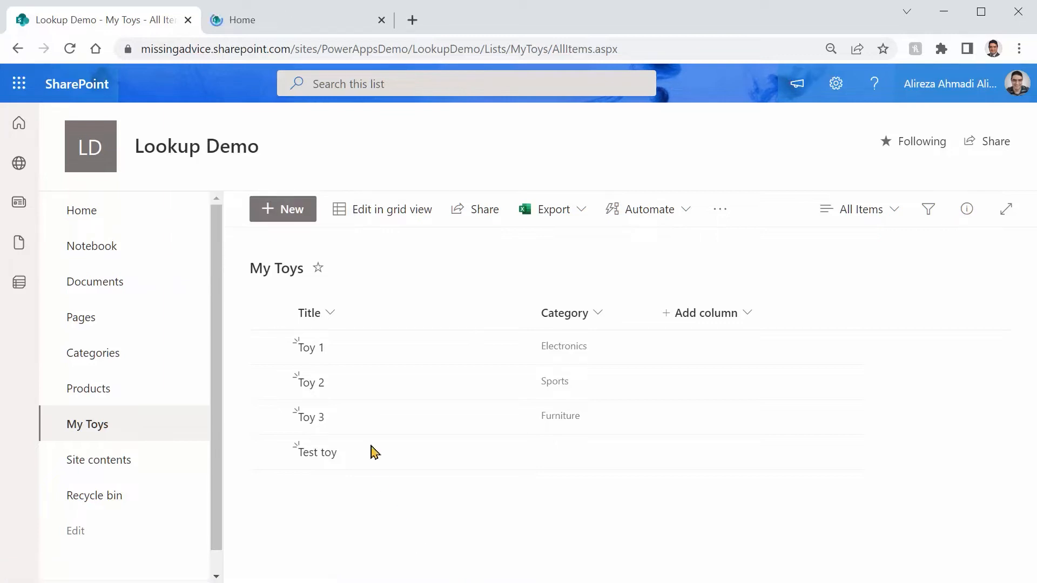
pyautogui.click(270, 21)
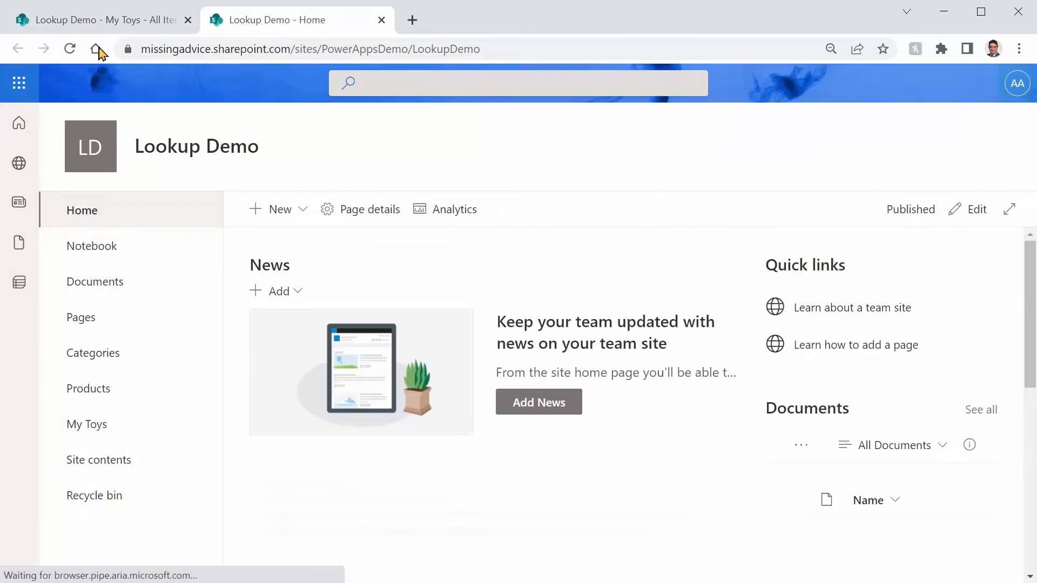
pyautogui.click(125, 22)
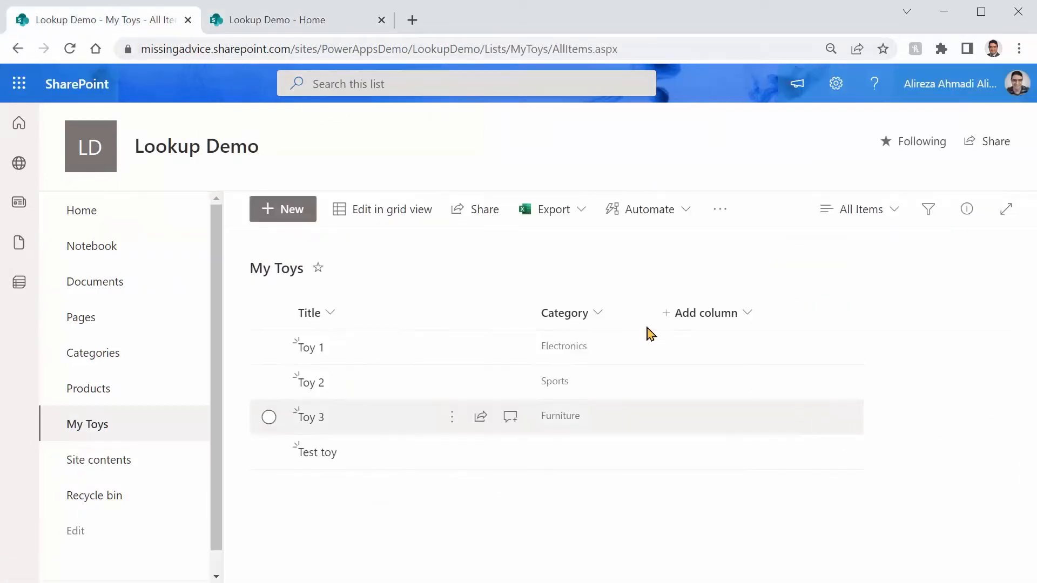
# Open the My Toys list form for customization in Power Apps.
pyautogui.click(721, 215)
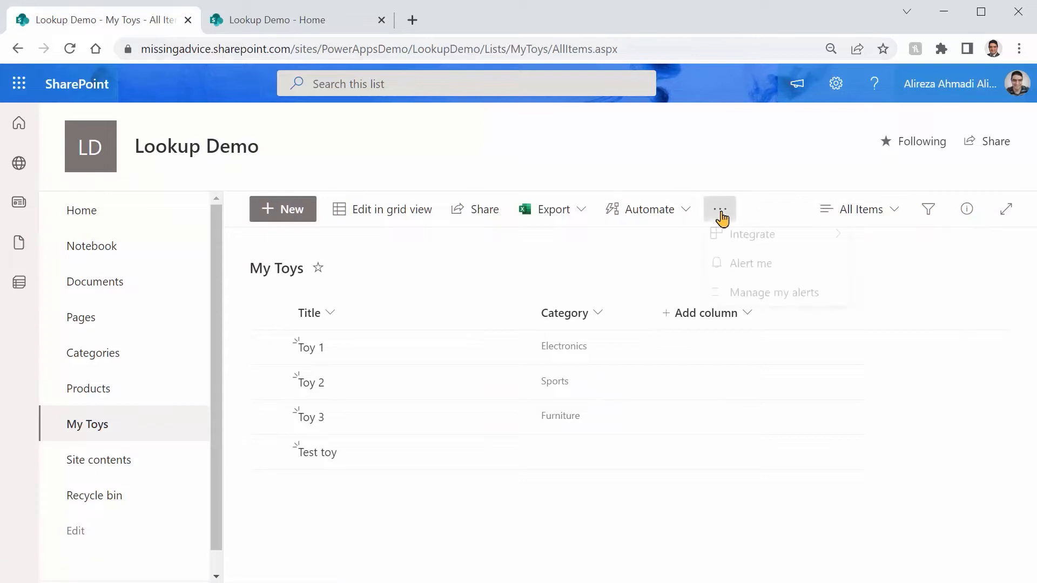
pyautogui.moveTo(771, 254)
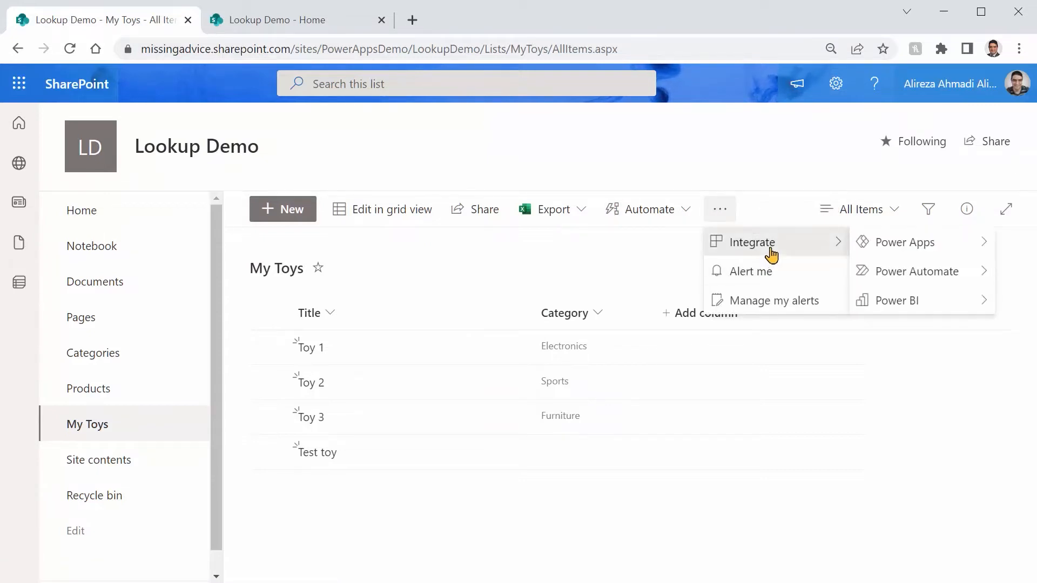
pyautogui.moveTo(894, 246)
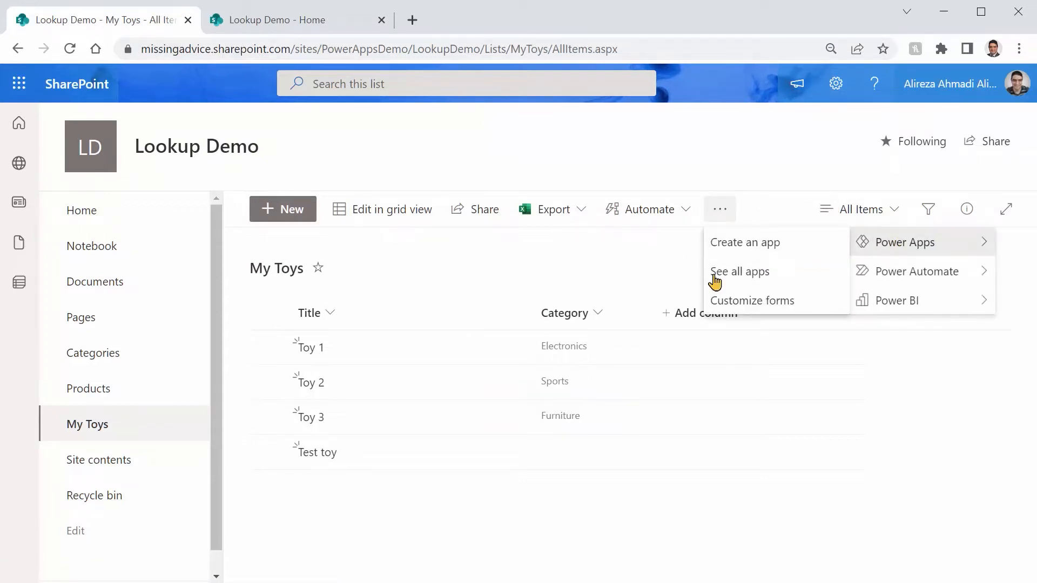
pyautogui.click(729, 311)
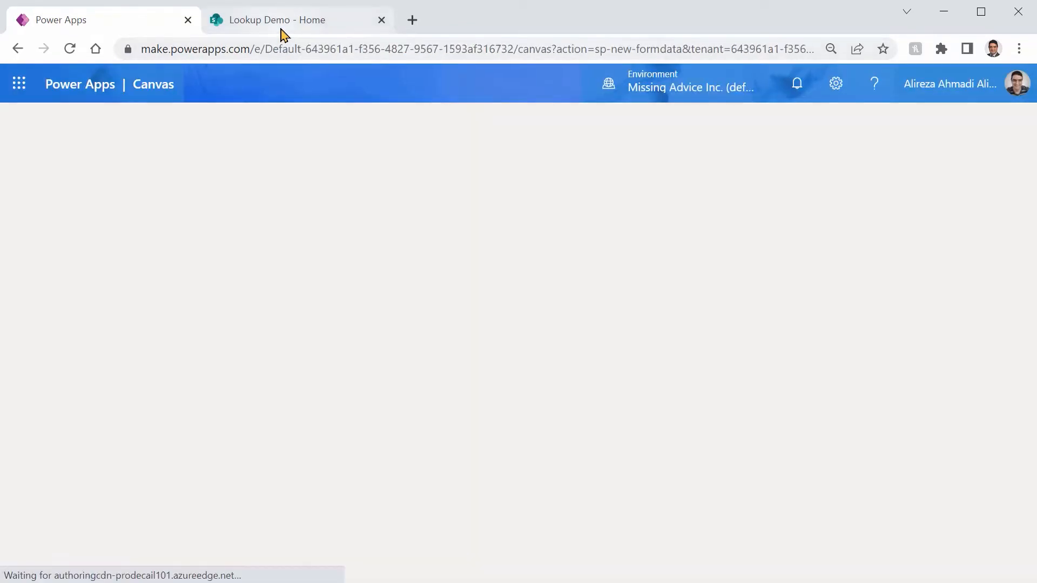
pyautogui.click(281, 34)
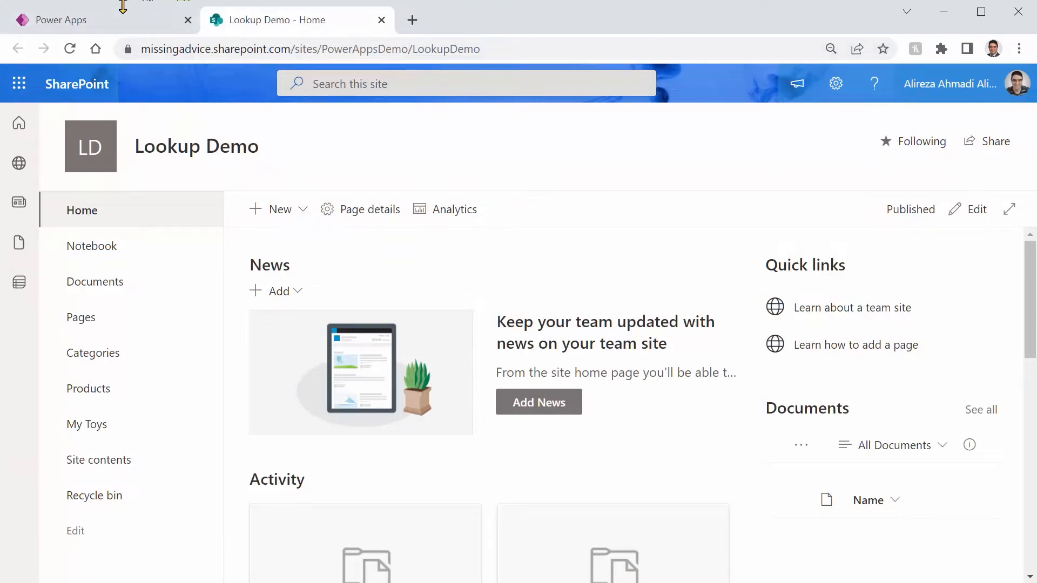
pyautogui.click(109, 27)
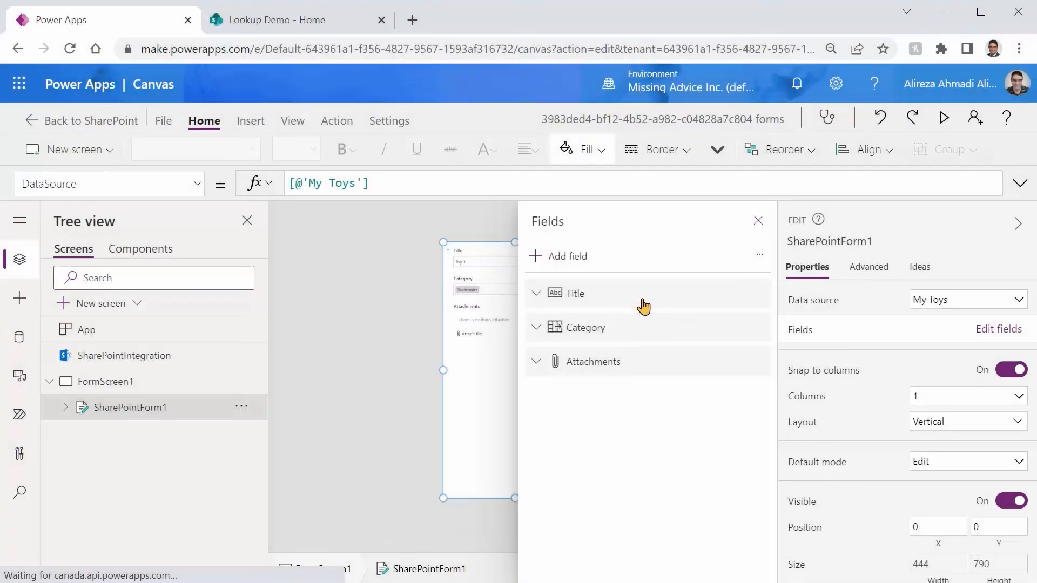
# Close the form's field list and select the combo box inside the Category card.
pyautogui.click(759, 221)
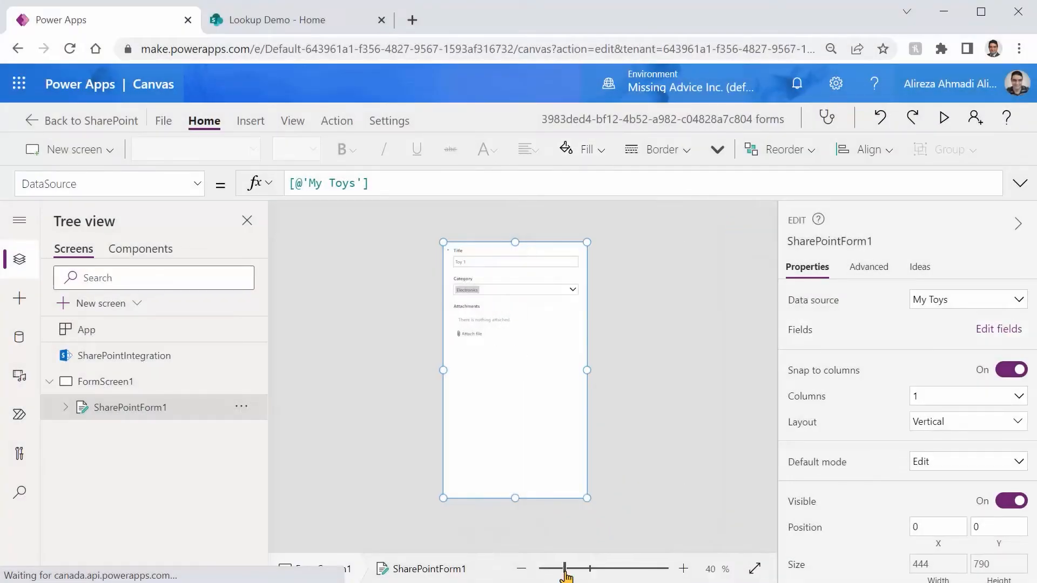
pyautogui.moveTo(567, 572); pyautogui.dragTo(591, 570)
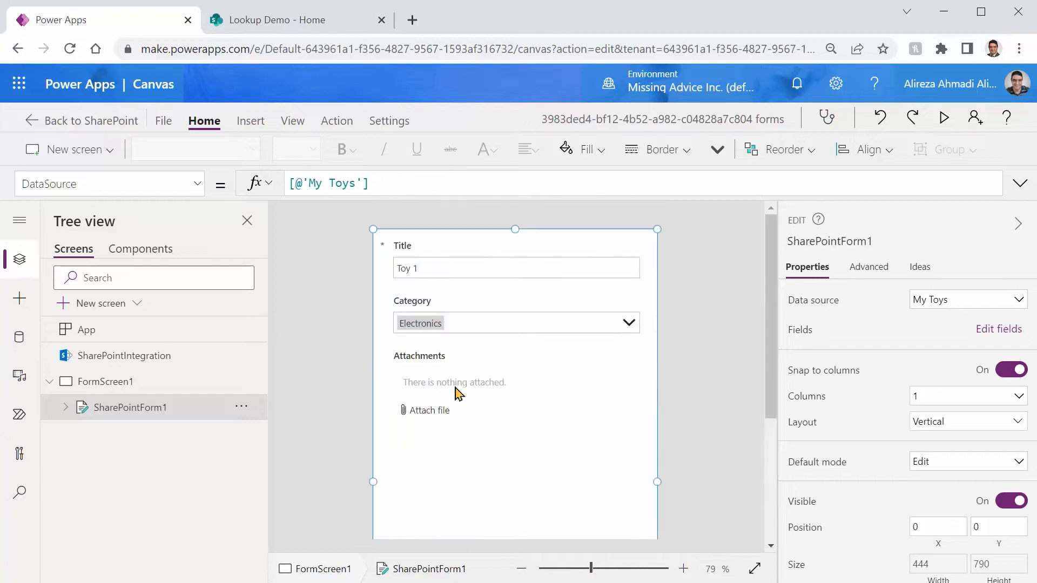
pyautogui.click(503, 330)
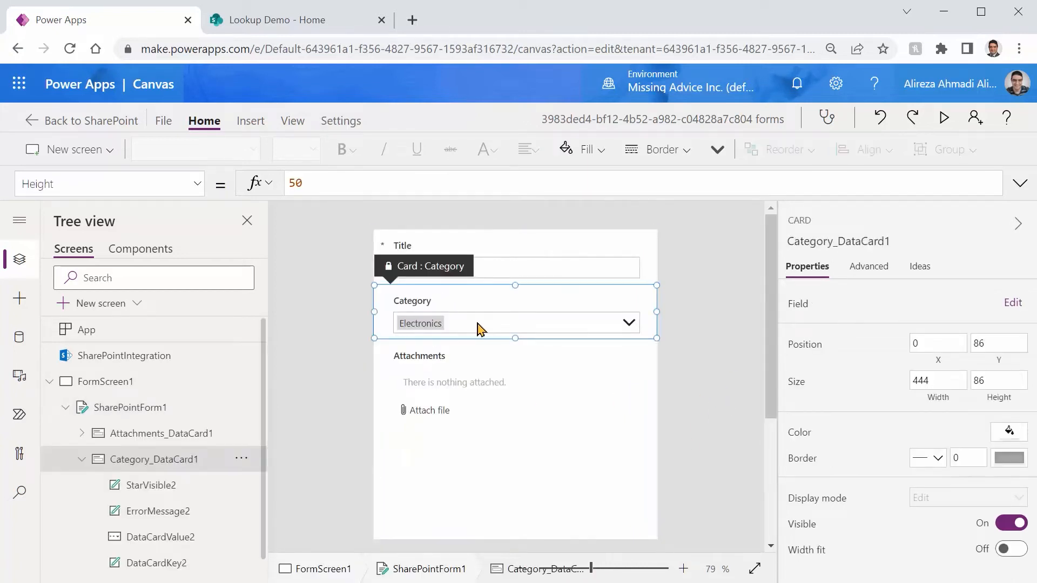
pyautogui.click(481, 325)
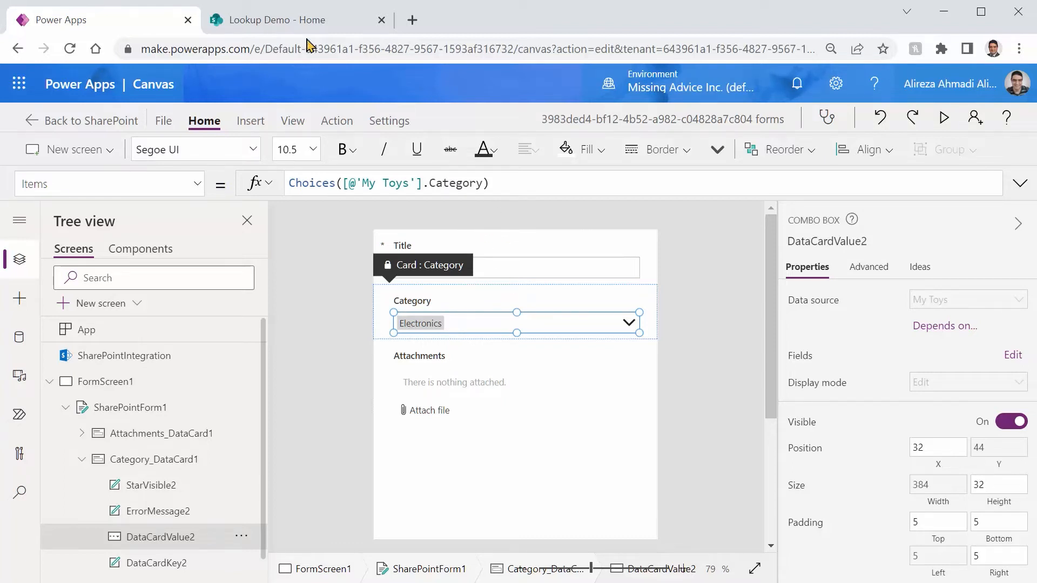
# Add a Yes/No column named "Hide" with default value No to the Categories list in SharePoint.
pyautogui.click(289, 29)
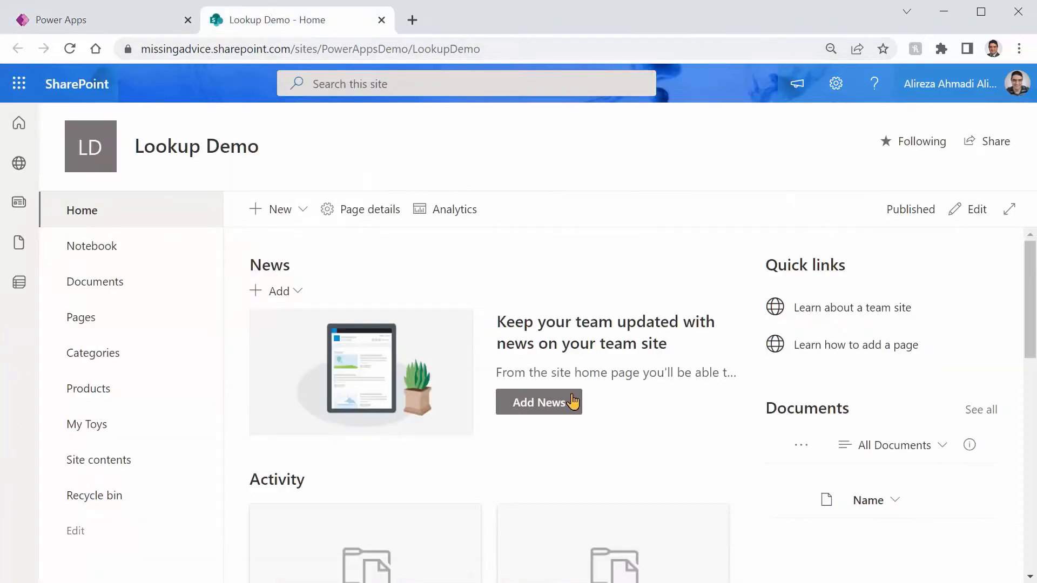
pyautogui.click(98, 355)
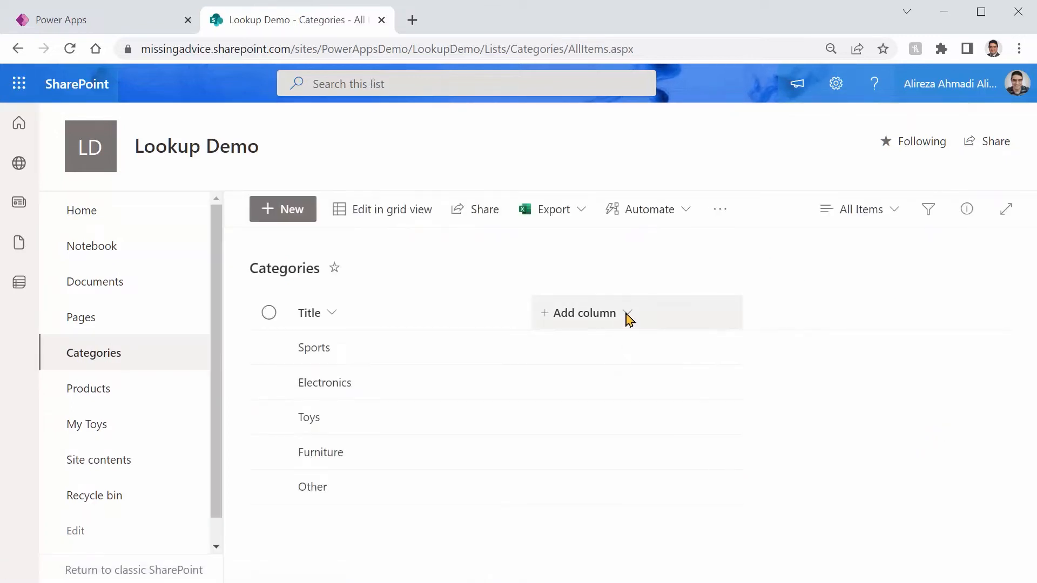
pyautogui.click(629, 319)
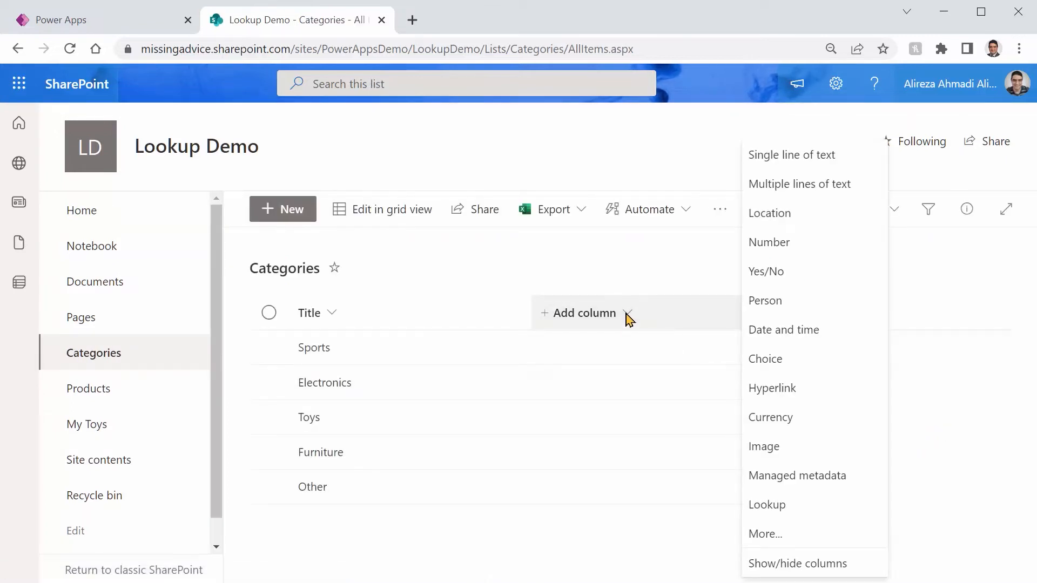
pyautogui.click(762, 273)
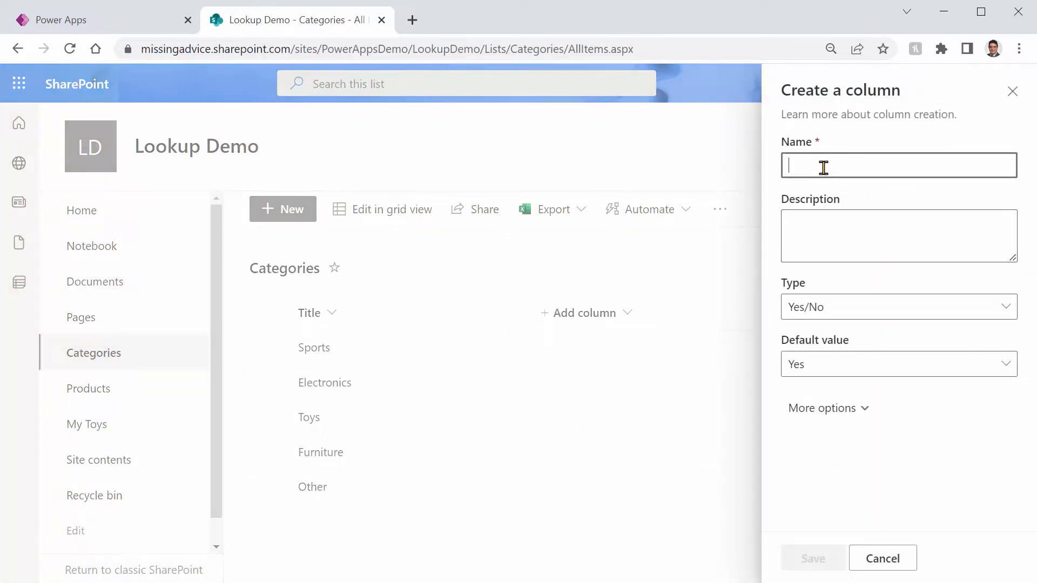
pyautogui.write('Hide')
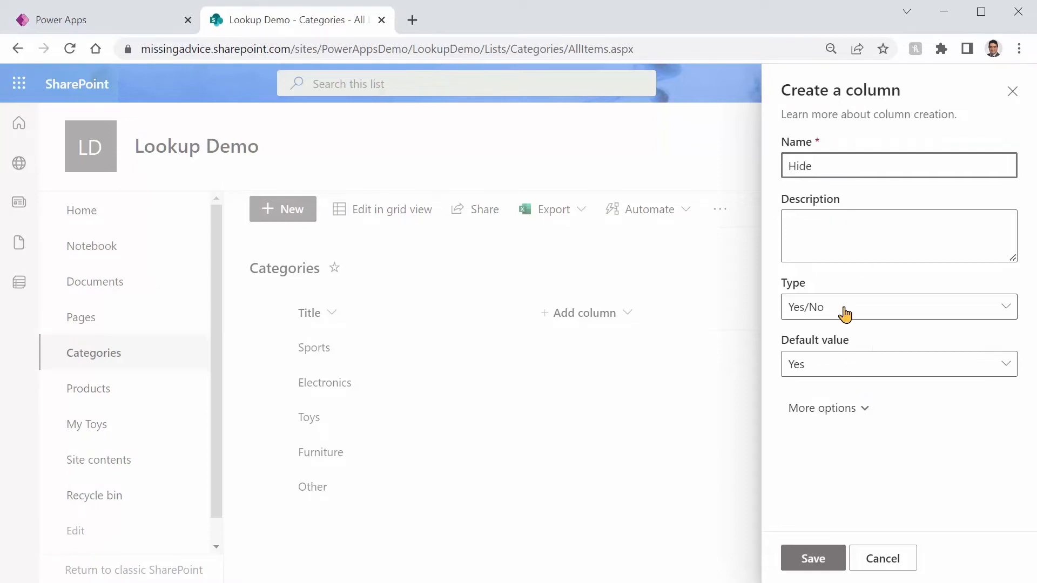
pyautogui.click(993, 366)
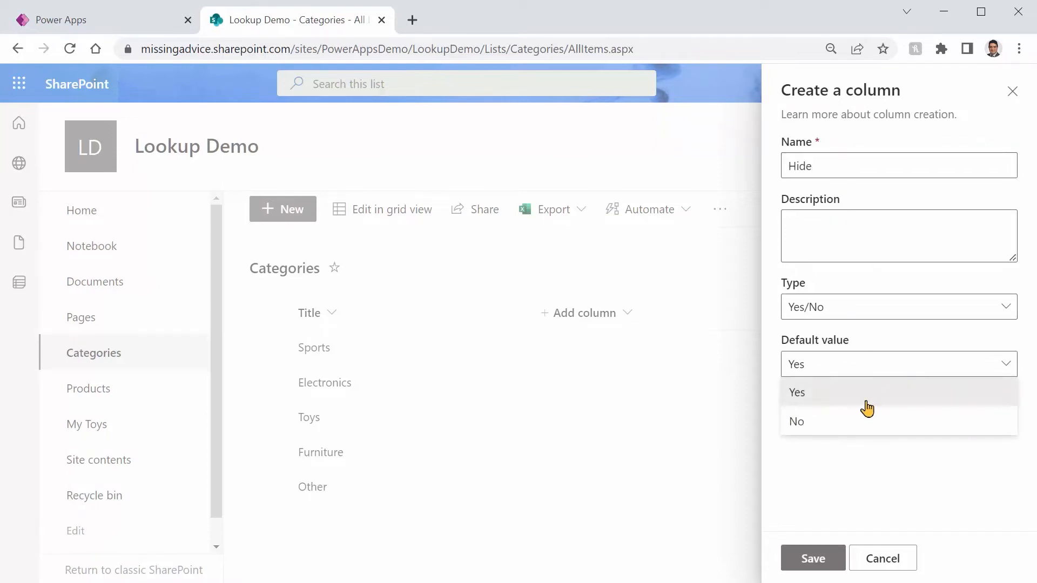
pyautogui.click(857, 427)
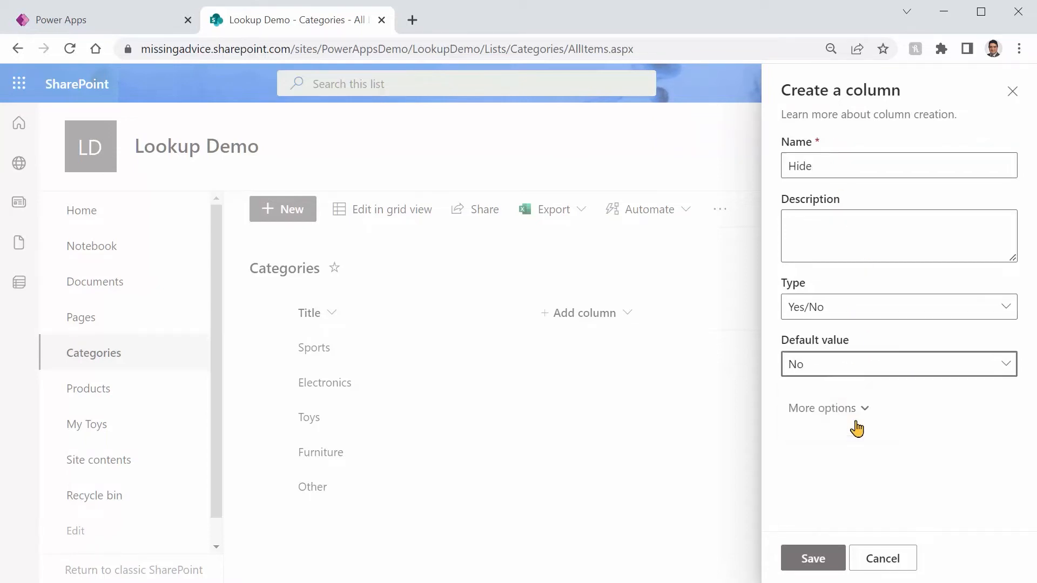
pyautogui.click(808, 562)
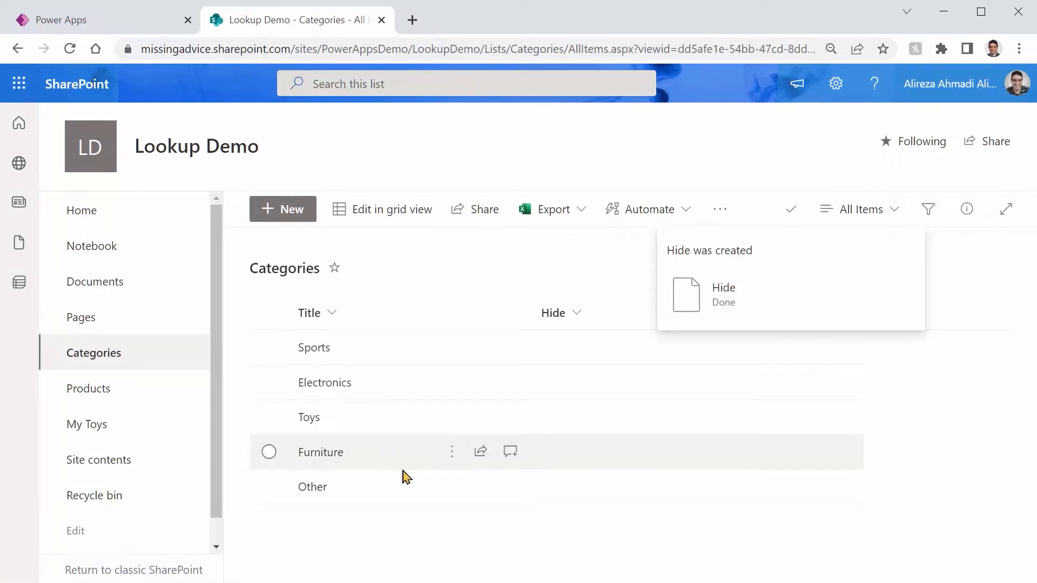
# Set Hide to Yes for the Furniture item in the Categories list and save it.
pyautogui.click(313, 453)
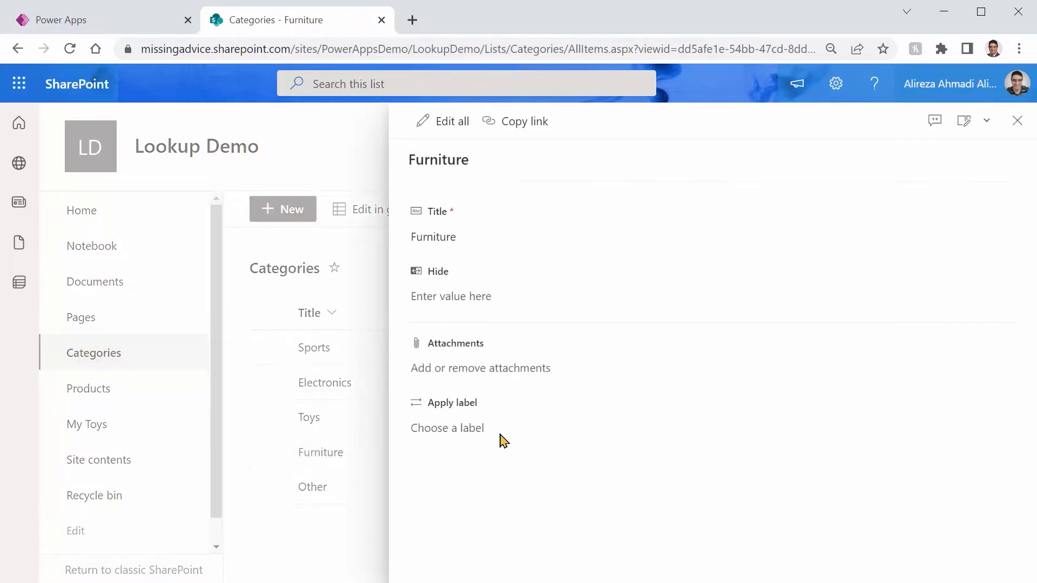
pyautogui.click(435, 122)
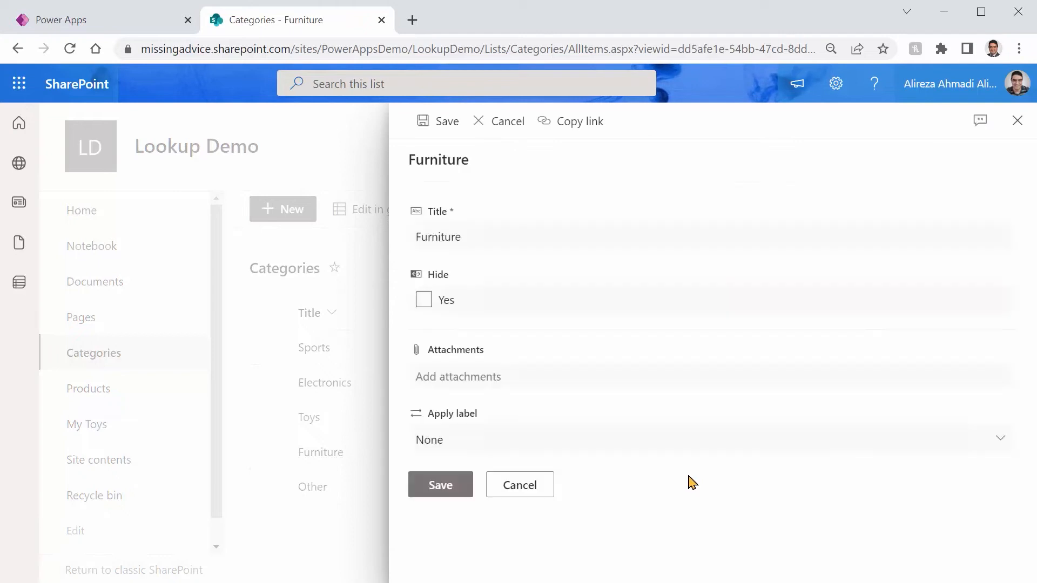
pyautogui.click(424, 300)
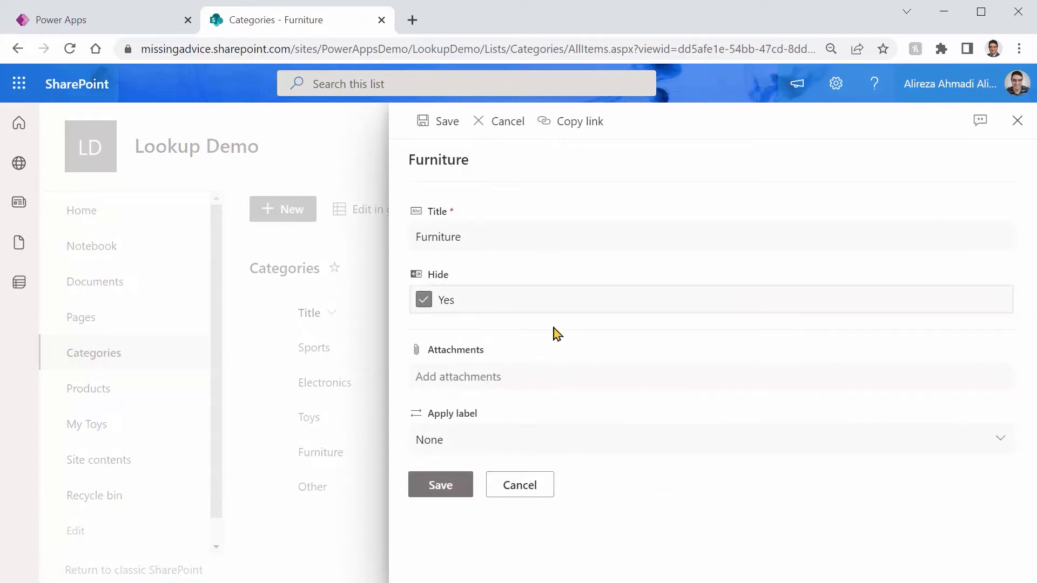
pyautogui.click(440, 486)
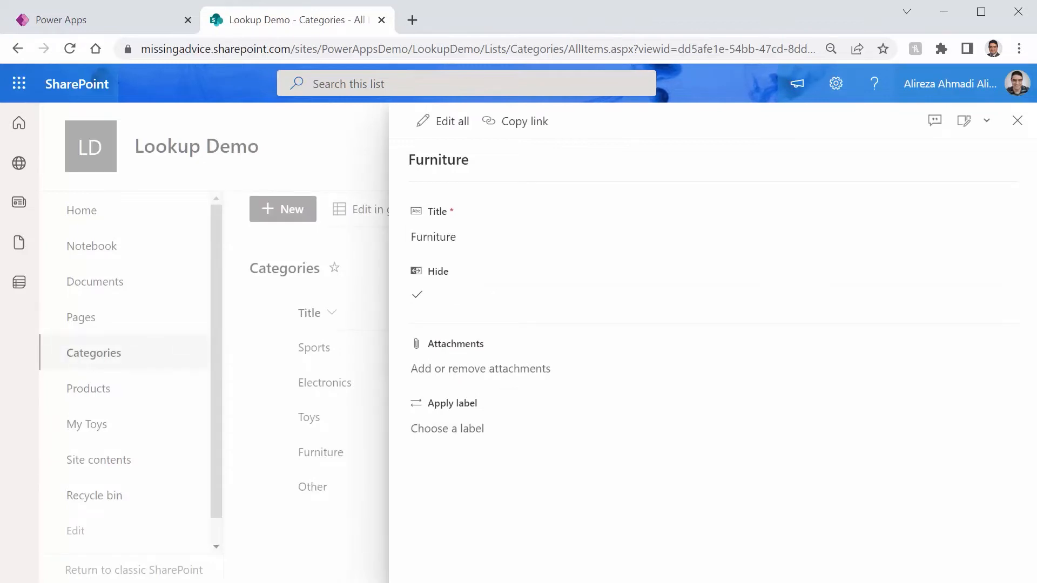
pyautogui.click(1017, 120)
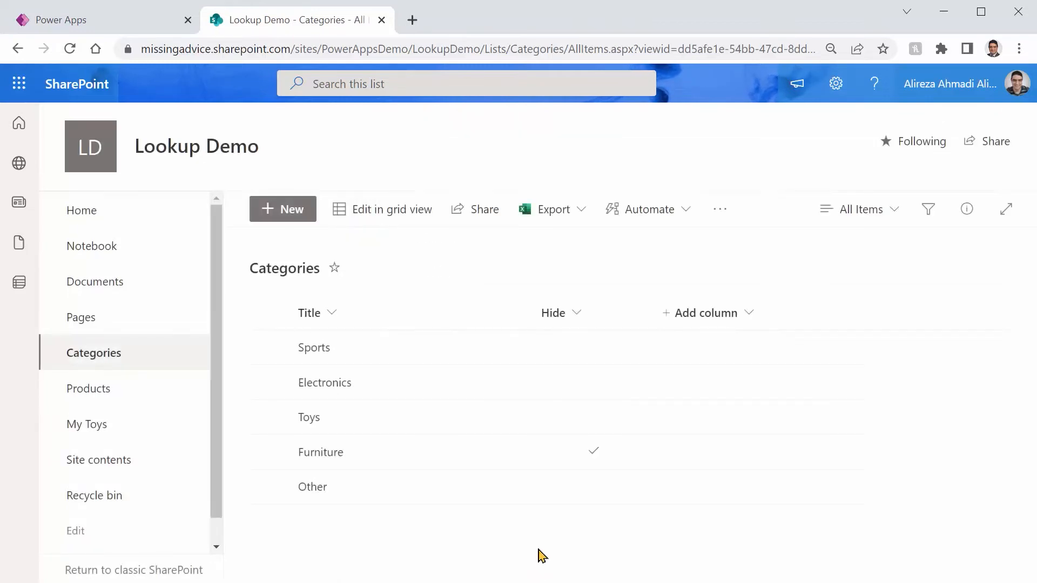
pyautogui.click(69, 20)
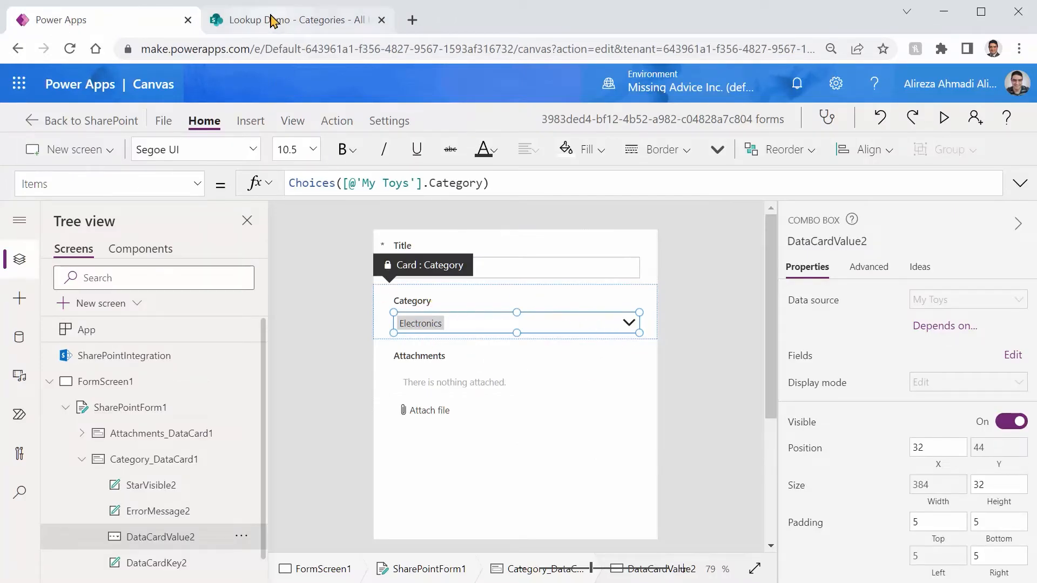
pyautogui.click(292, 19)
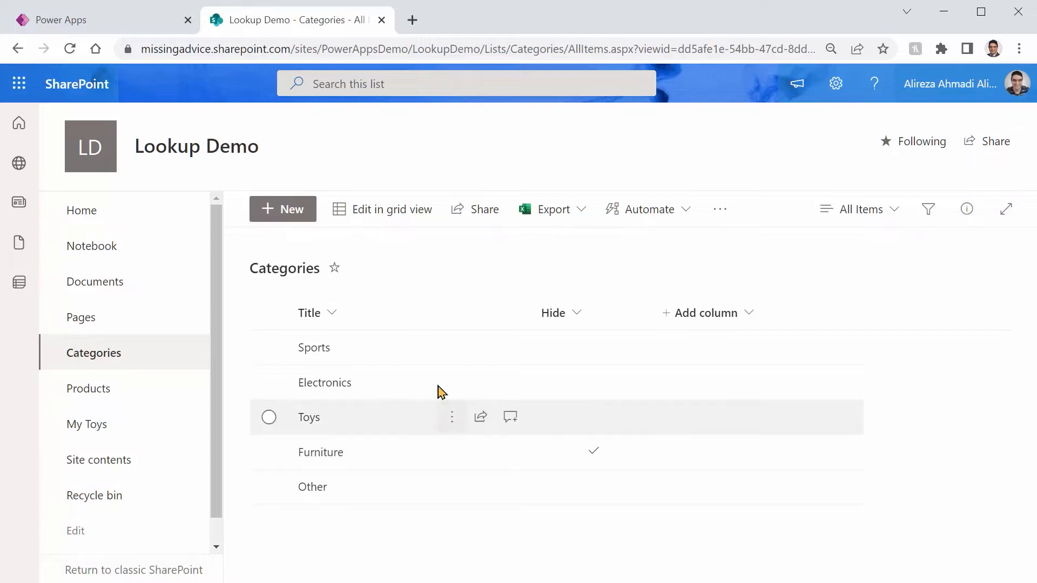
# Open Power Apps in a new browser tab and create a blank tablet-format canvas app named "Lookup-Research".
pyautogui.click(413, 21)
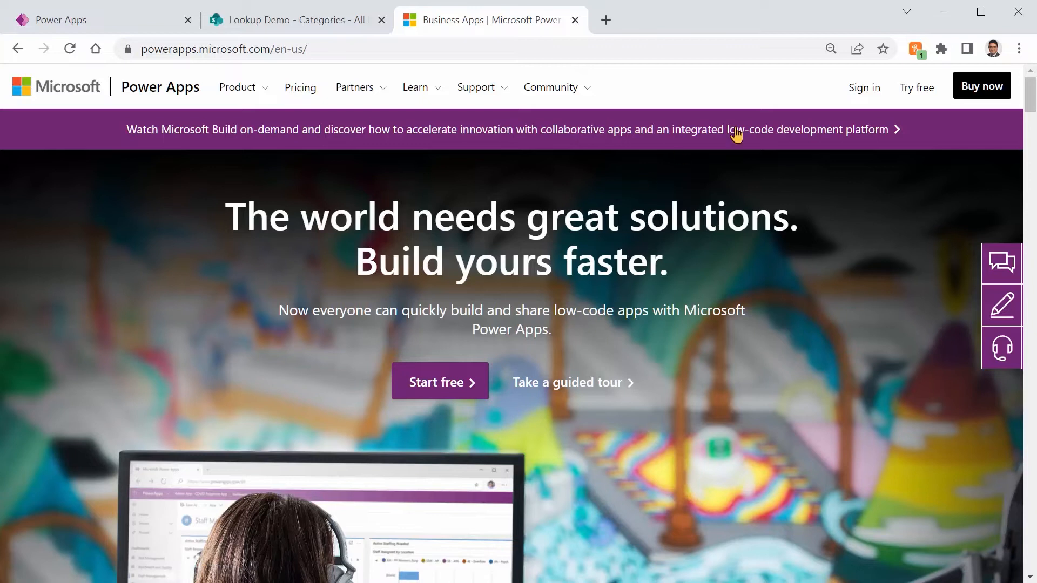
pyautogui.click(850, 92)
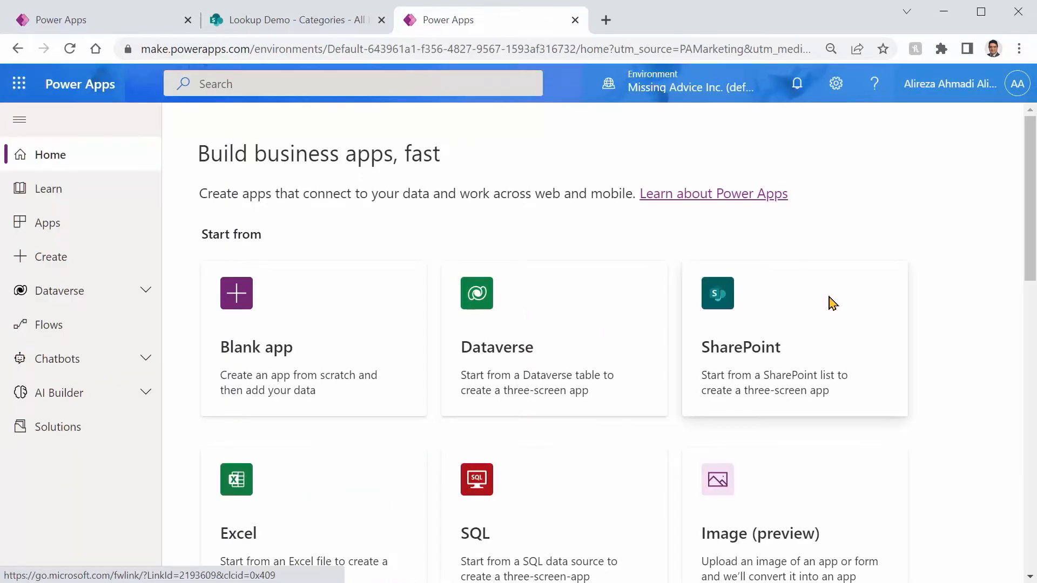
pyautogui.click(316, 307)
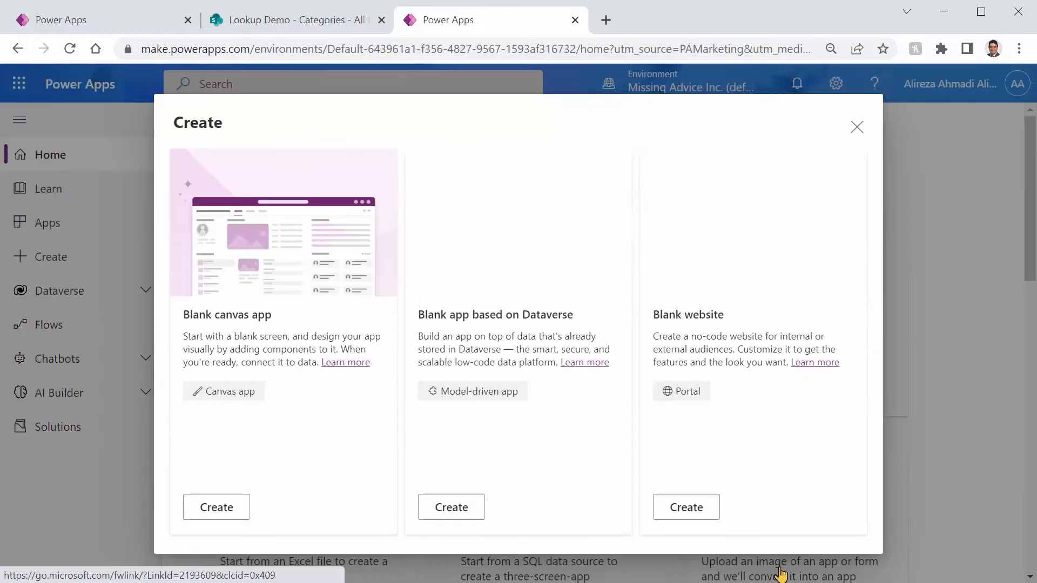
pyautogui.click(219, 510)
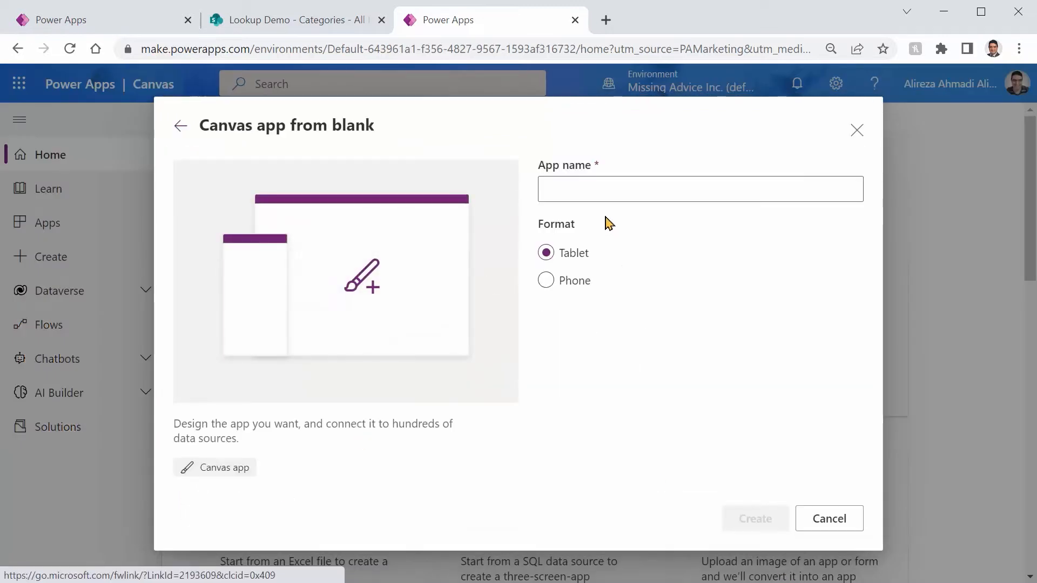
pyautogui.click(604, 189)
pyautogui.write('Loo')
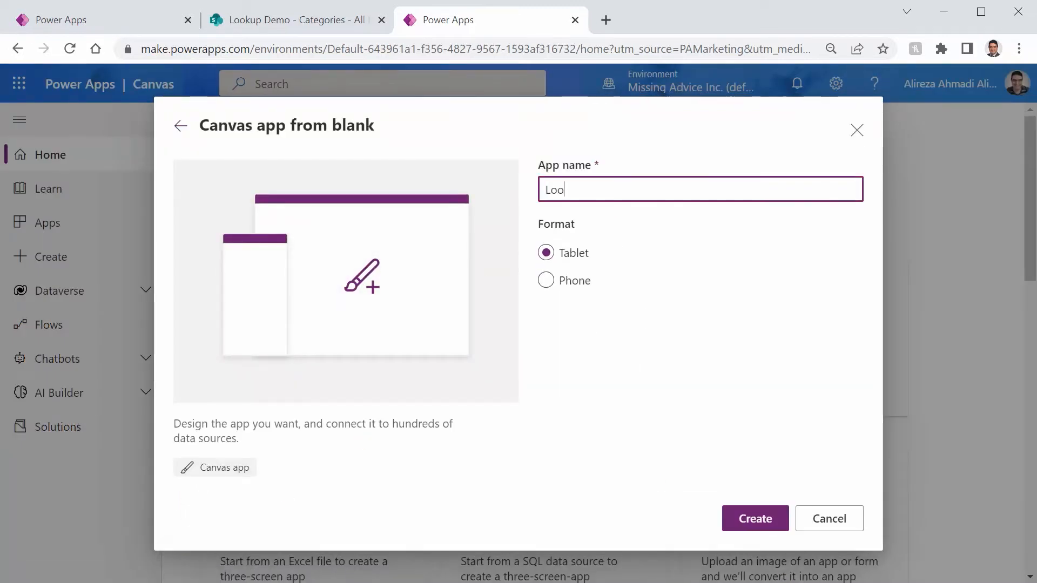
pyautogui.write('kup-Research')
pyautogui.click(764, 527)
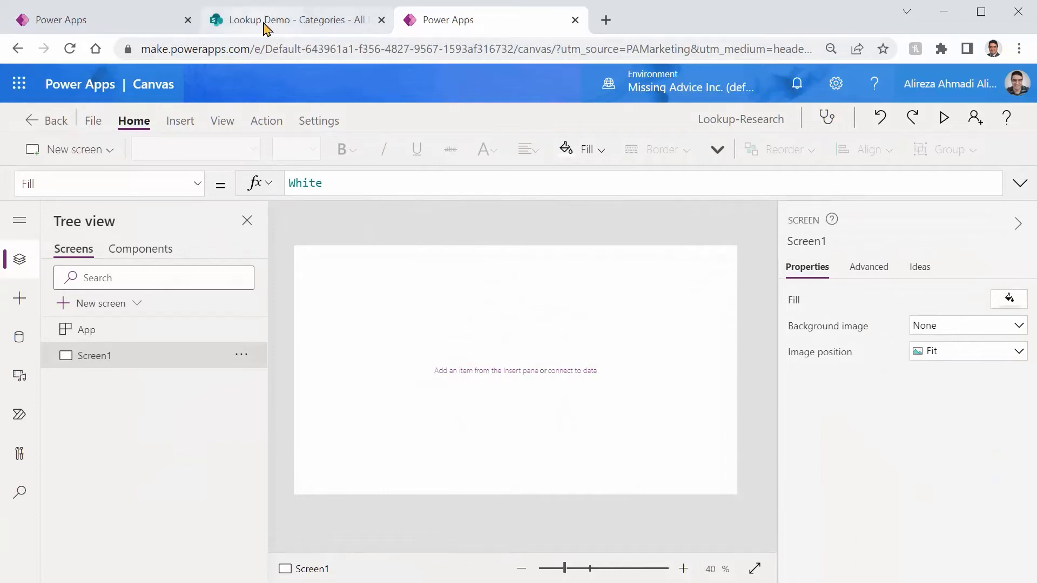
# Start adding a SharePoint data source to the Lookup-Research app through the first existing SharePoint connection.
pyautogui.click(264, 28)
pyautogui.click(51, 30)
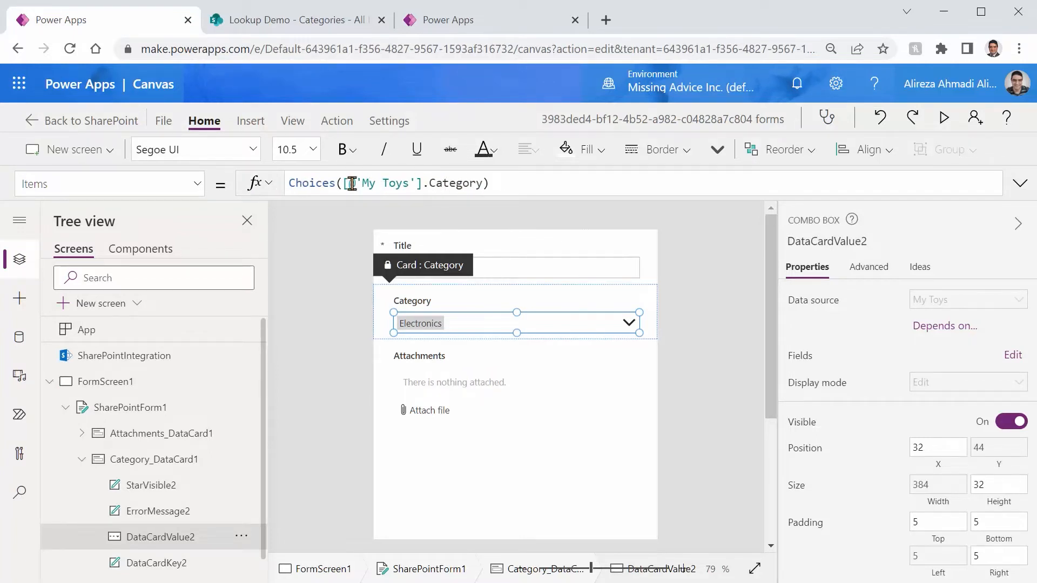
pyautogui.click(419, 21)
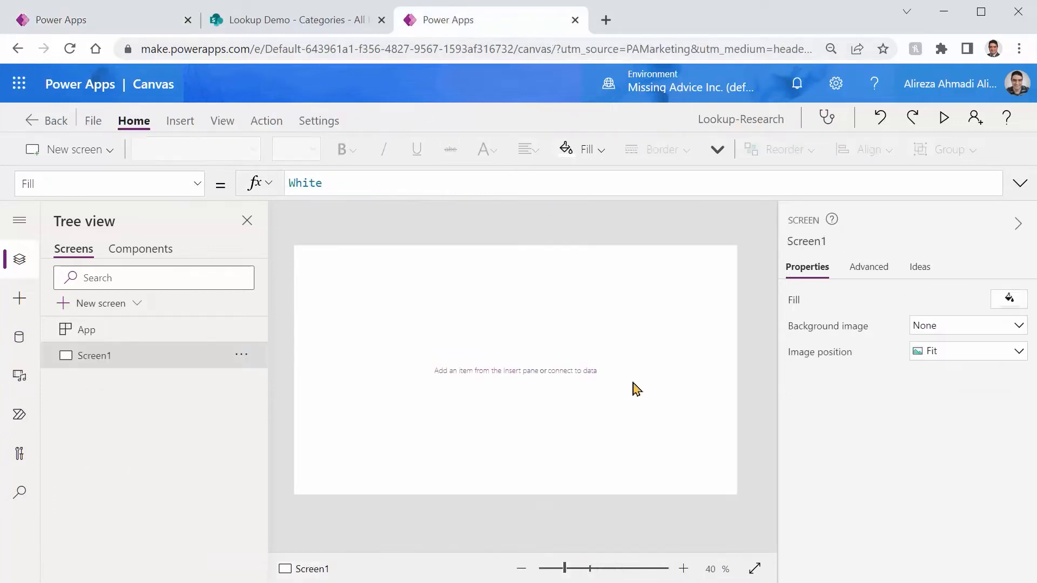
pyautogui.click(20, 337)
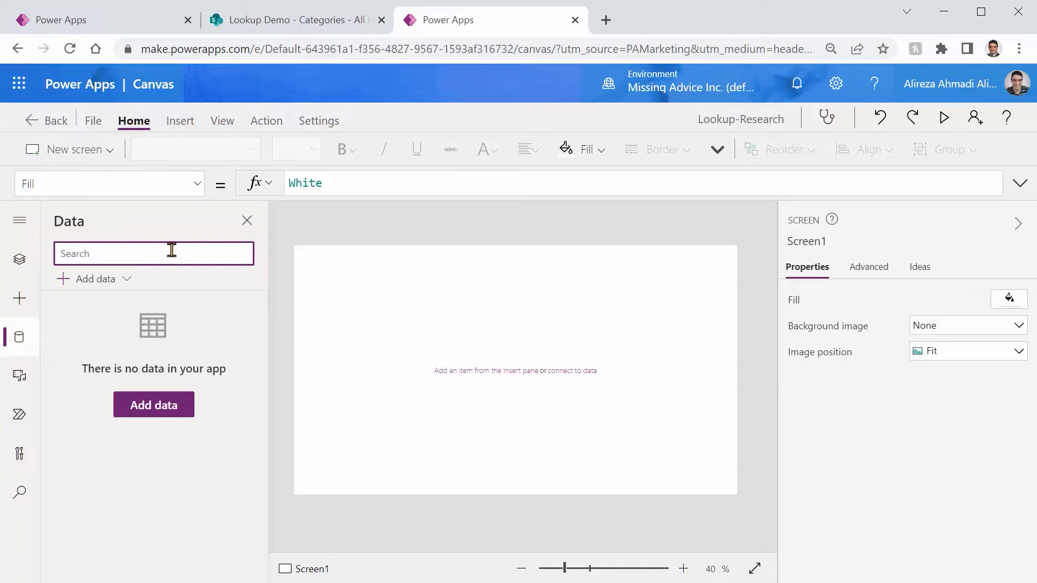
pyautogui.click(105, 280)
pyautogui.write('Sharepoint')
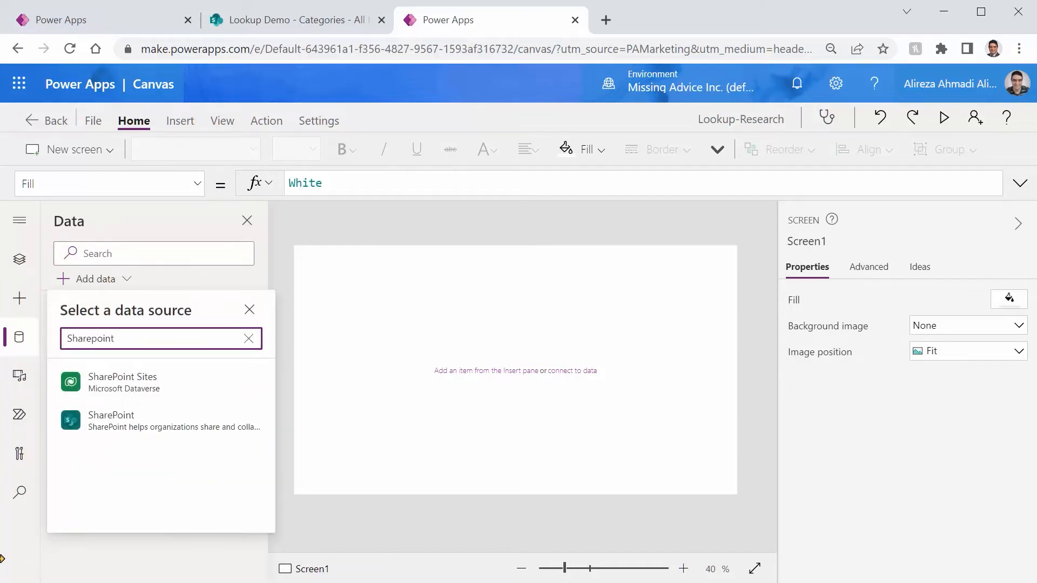
pyautogui.click(93, 432)
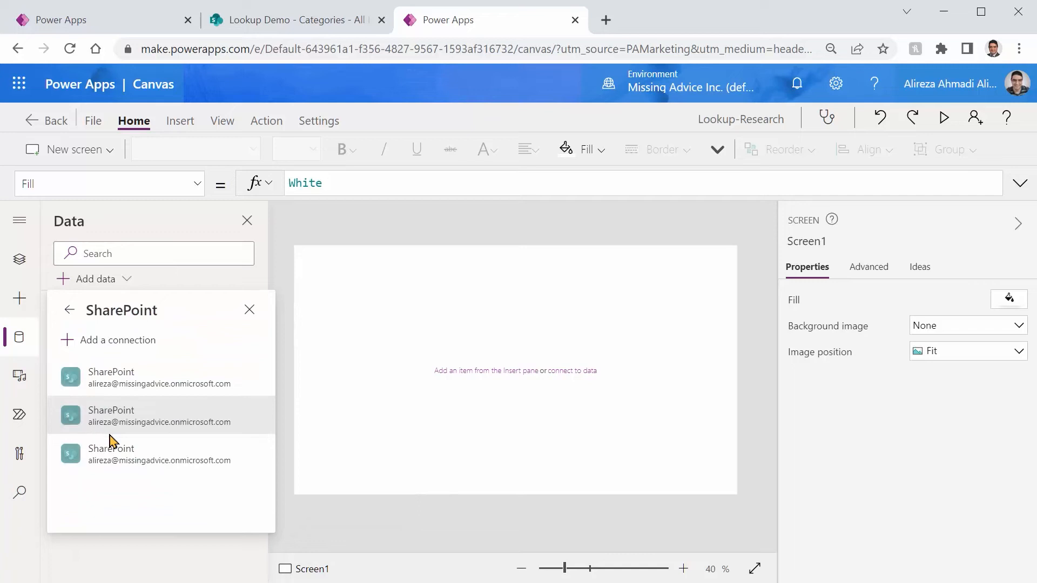
pyautogui.click(109, 378)
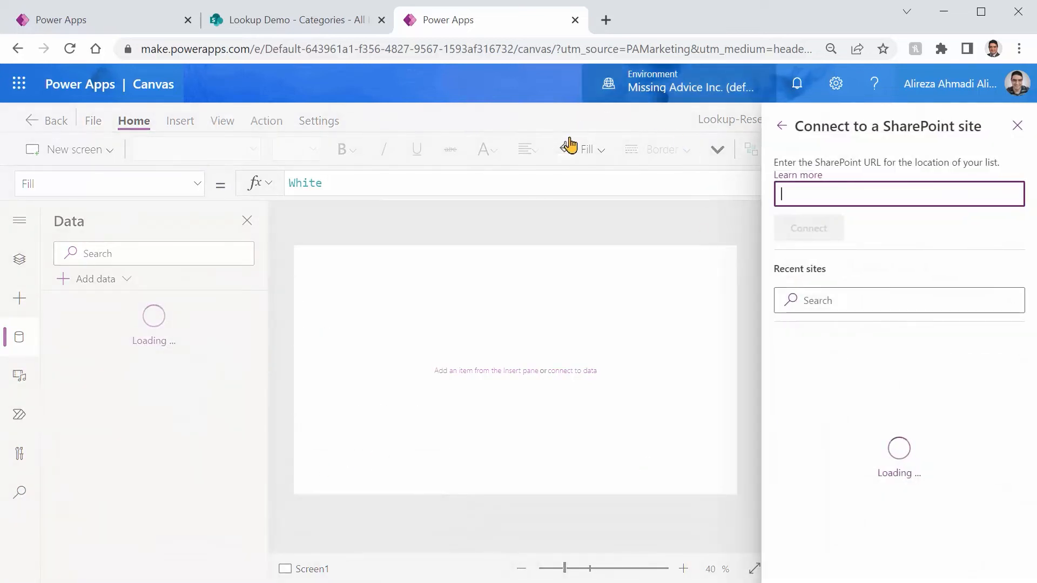
# Copy the Categories list's URL from SharePoint and use it to connect the Lookup-Research app to that site.
pyautogui.click(303, 27)
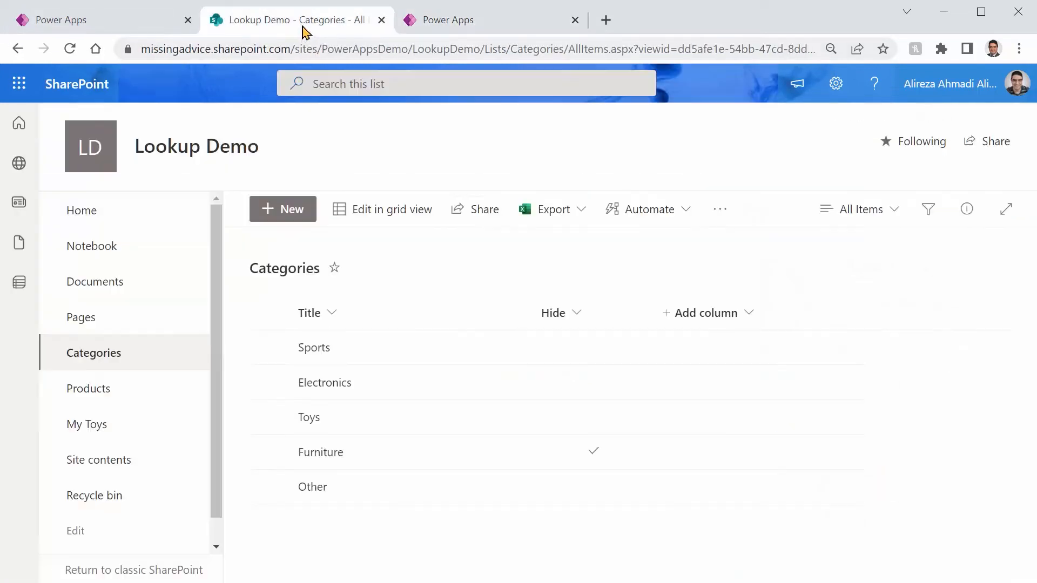
pyautogui.click(237, 50)
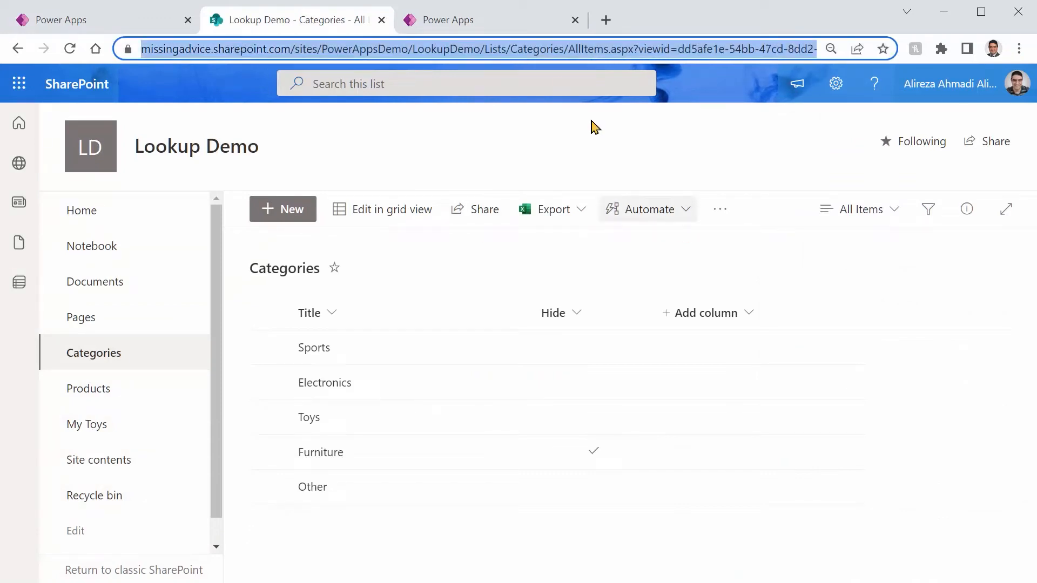
pyautogui.click(480, 25)
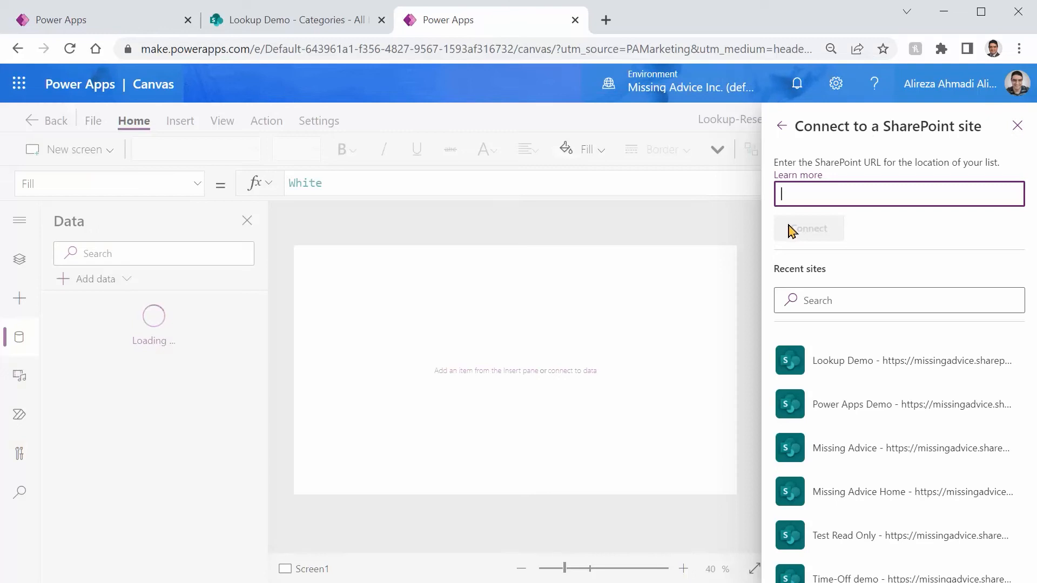
pyautogui.hotkey('ctrl', 'v')
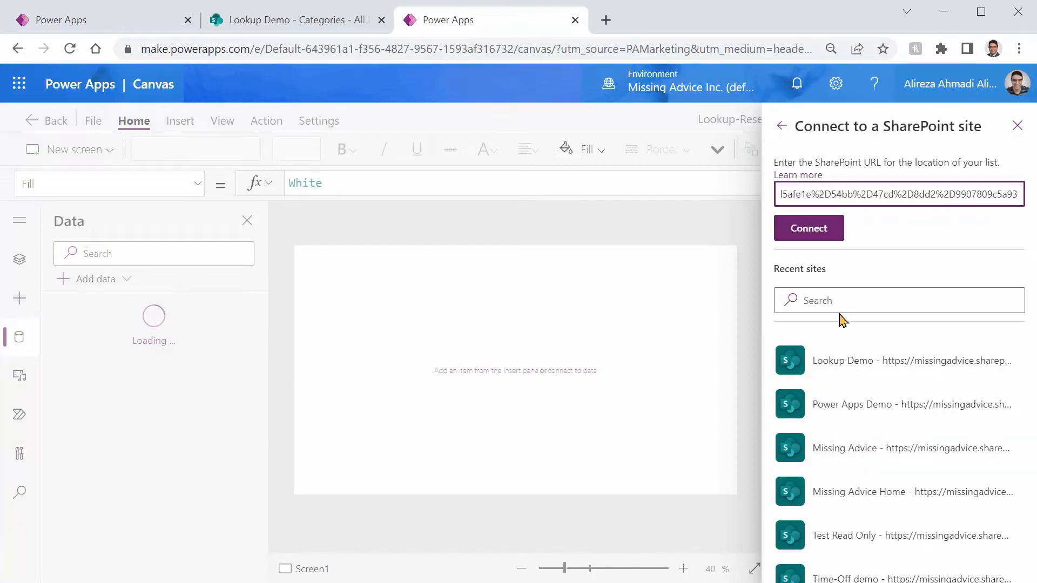
pyautogui.scroll(-5, 900, 445)
pyautogui.scroll(5, 894, 475)
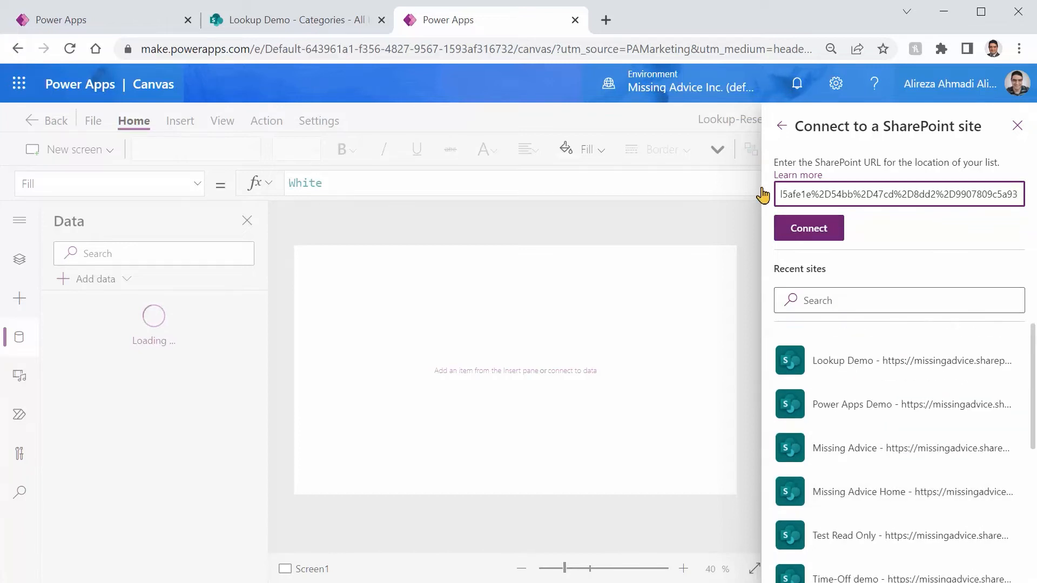
pyautogui.click(800, 233)
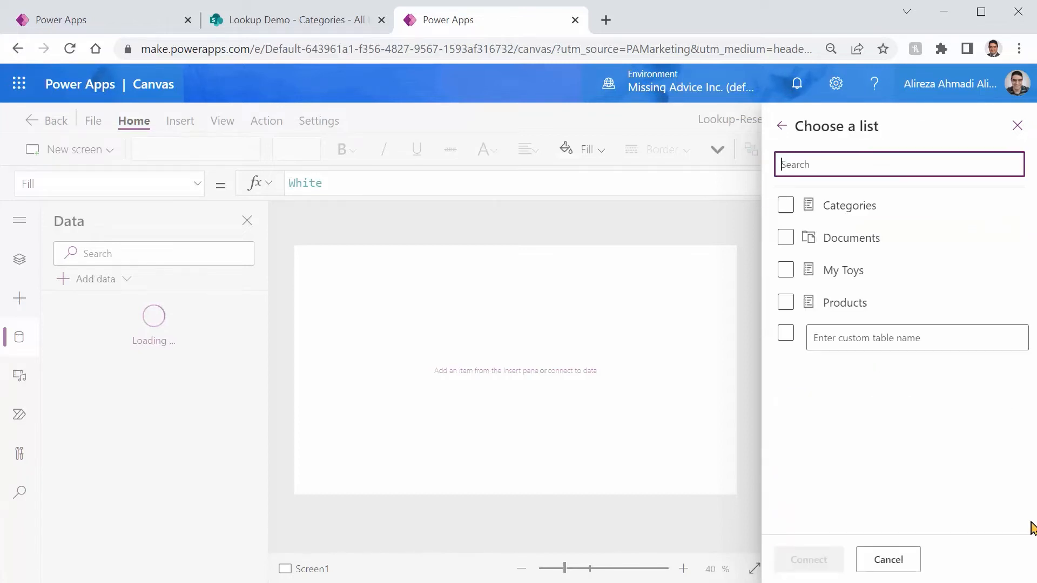
# Add the My Toys and Categories lists to the Lookup-Research app as data sources.
pyautogui.click(786, 238)
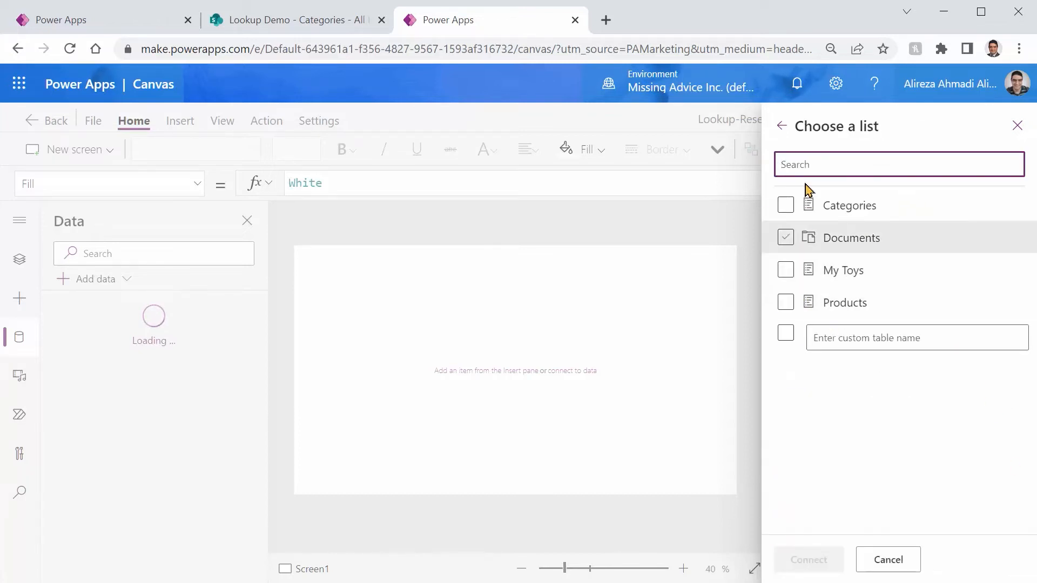
pyautogui.click(782, 271)
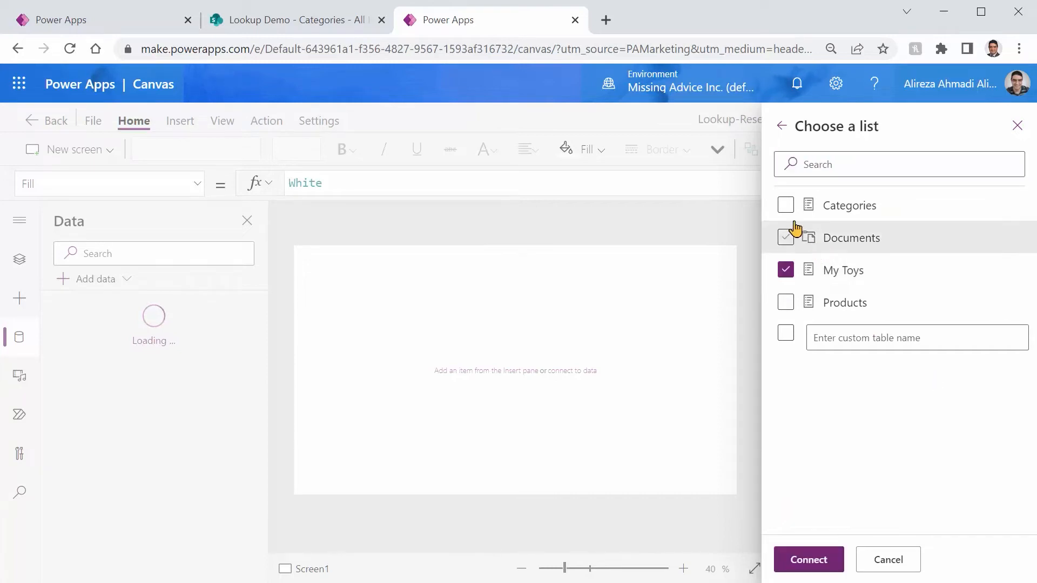
pyautogui.click(786, 207)
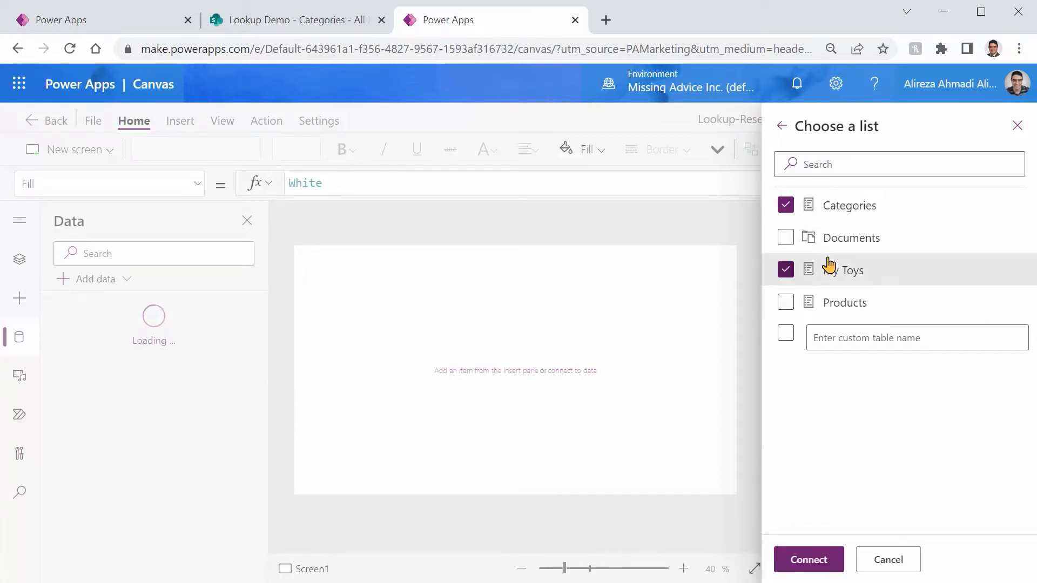
pyautogui.click(810, 560)
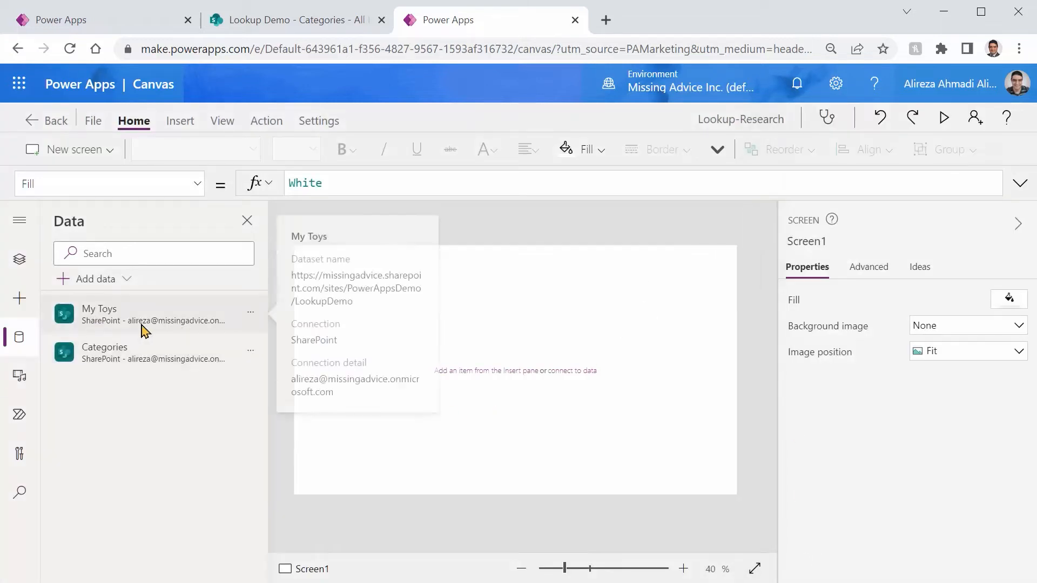
# Insert a data table on Screen1 of the Lookup-Research app and open its Items formula for editing.
pyautogui.click(89, 27)
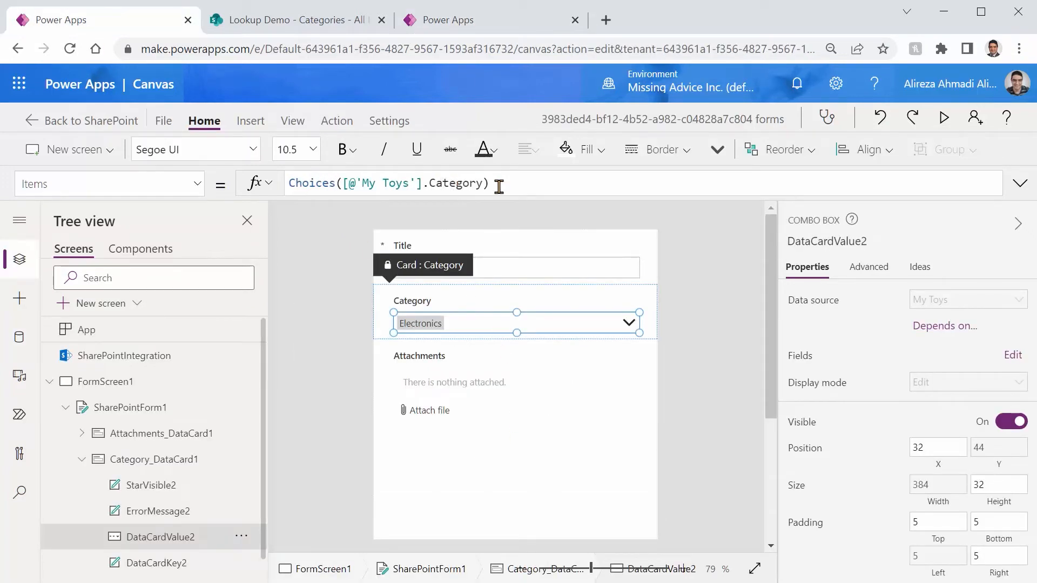
pyautogui.click(448, 20)
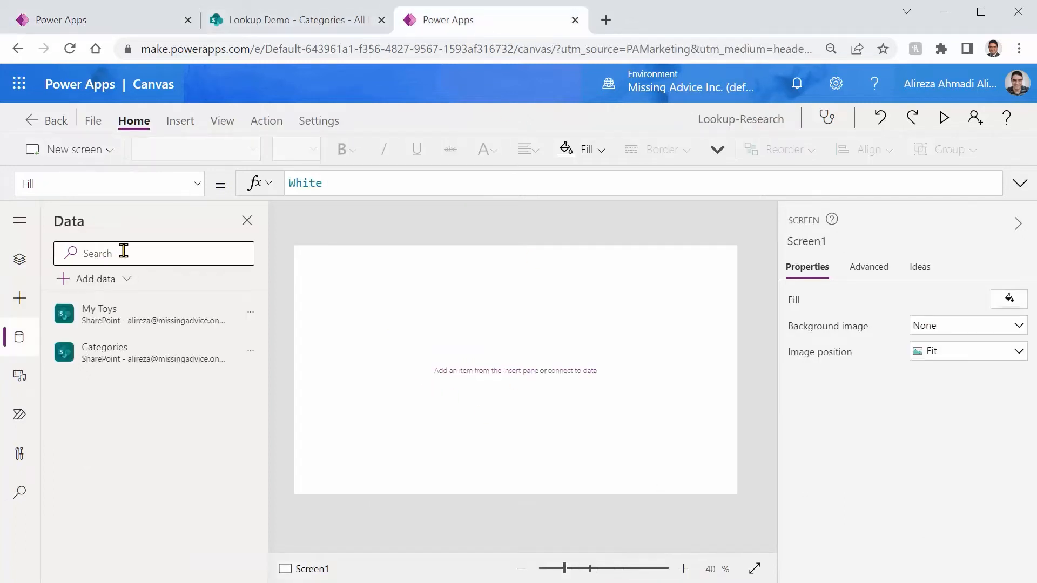
pyautogui.click(17, 299)
pyautogui.click(98, 247)
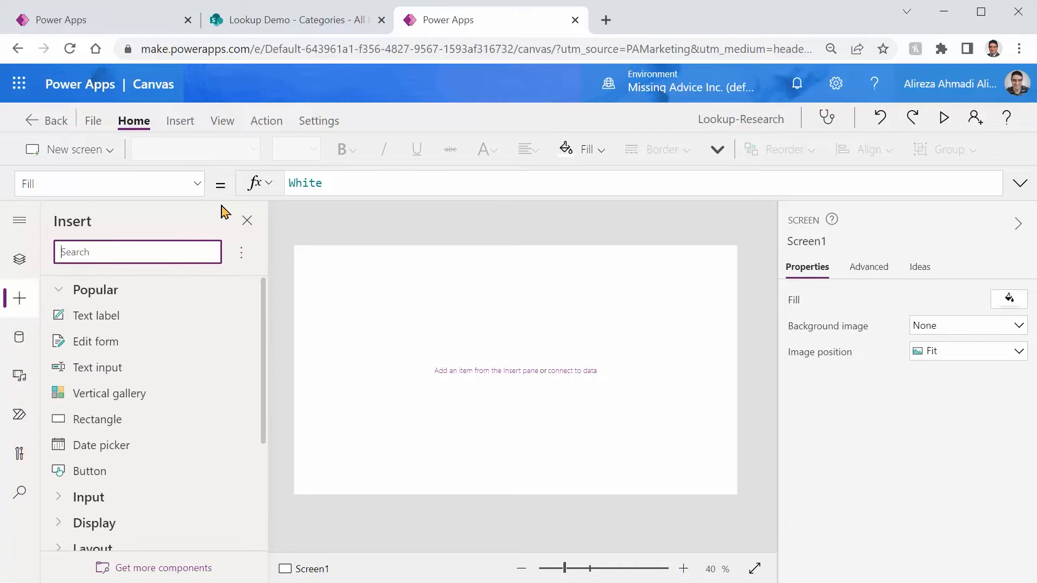
pyautogui.write('data')
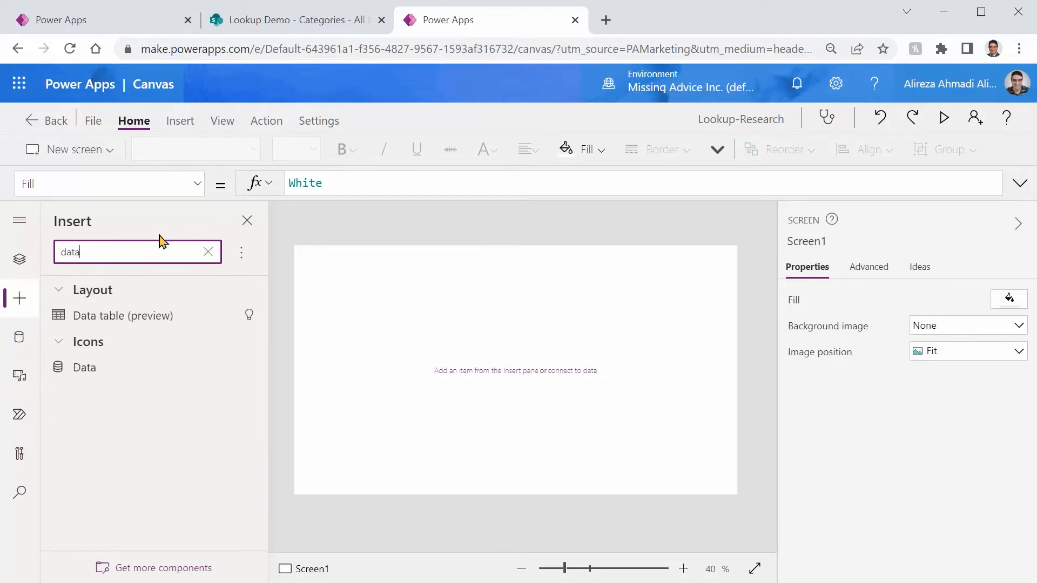
pyautogui.click(173, 323)
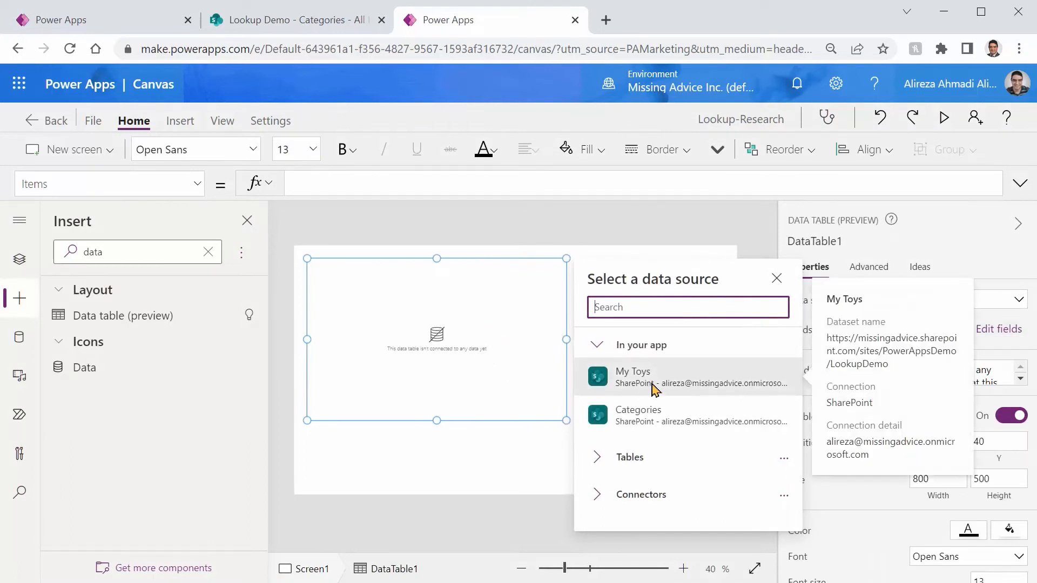
pyautogui.moveTo(632, 419)
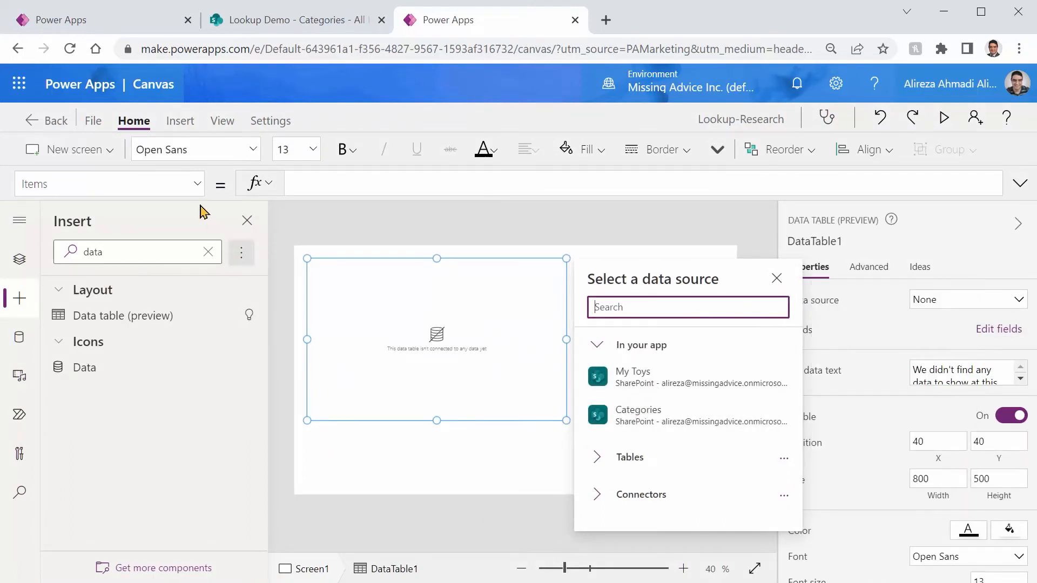
pyautogui.click(302, 182)
# Switch to the My Toys form, unlock the Category card's properties, and open its combo box's Items formula for editing.
pyautogui.click(258, 21)
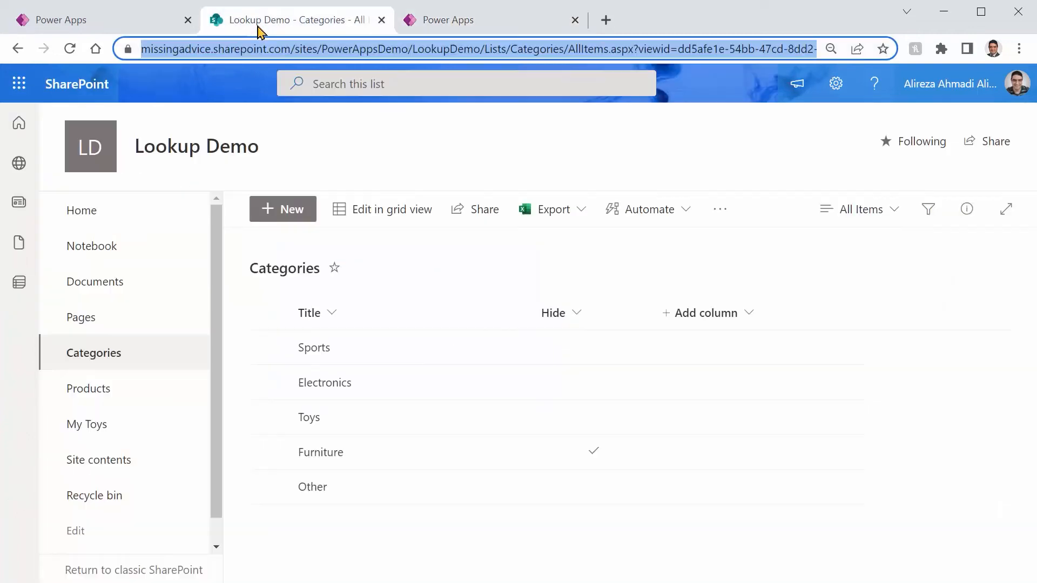
pyautogui.click(97, 21)
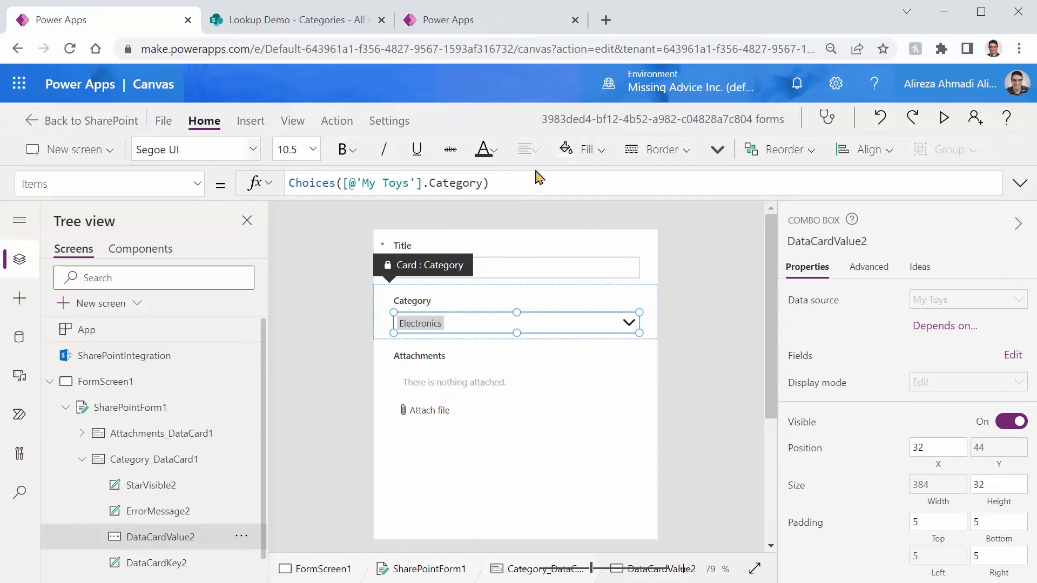
pyautogui.click(380, 330)
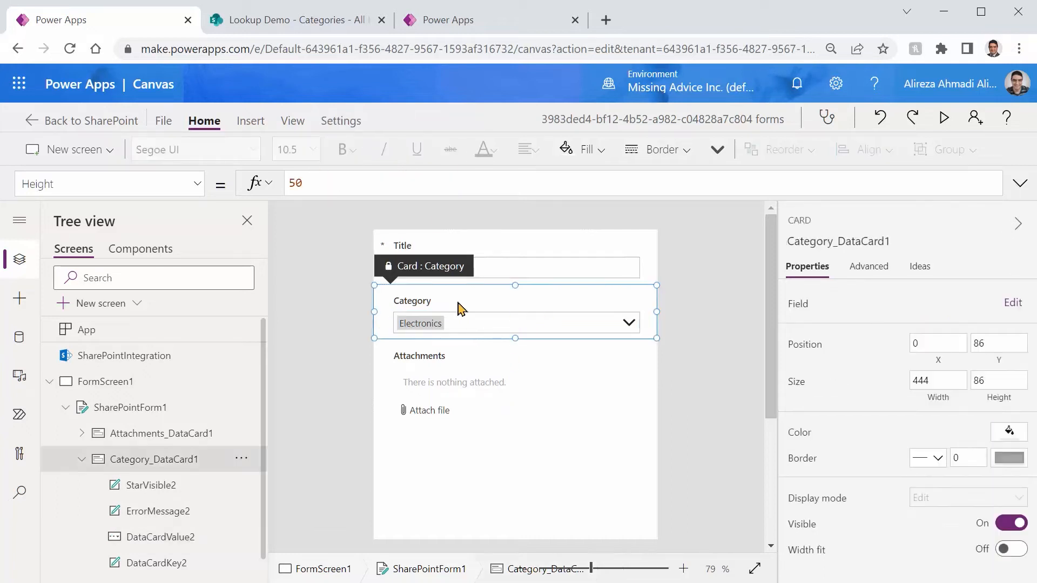
pyautogui.click(877, 276)
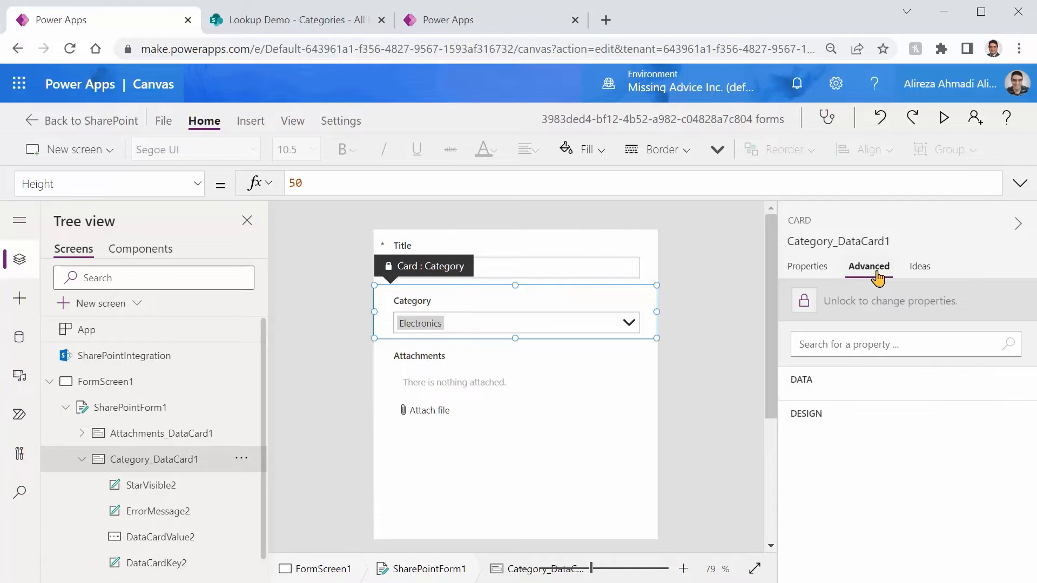
pyautogui.click(805, 303)
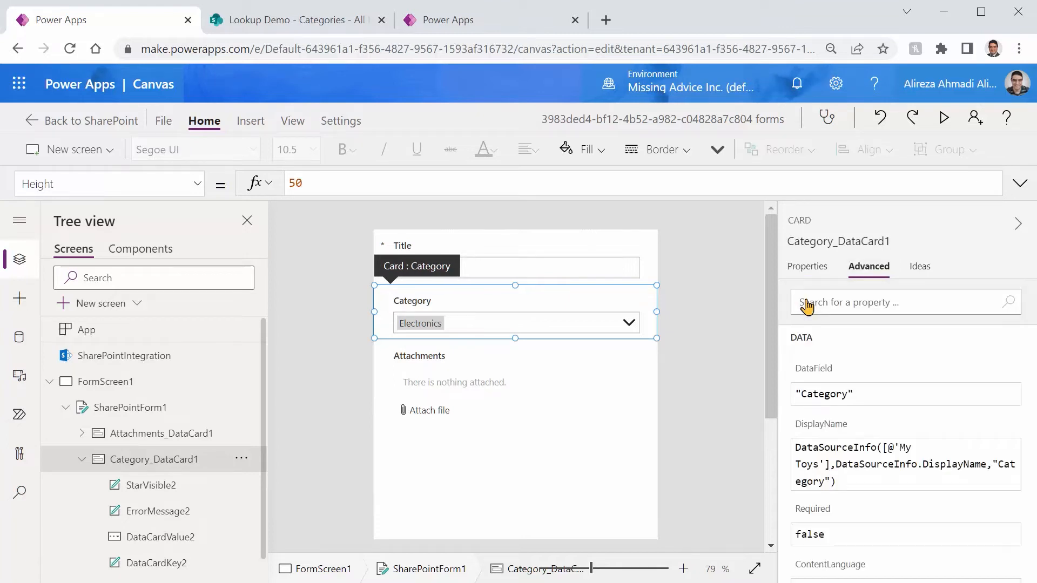
pyautogui.click(549, 327)
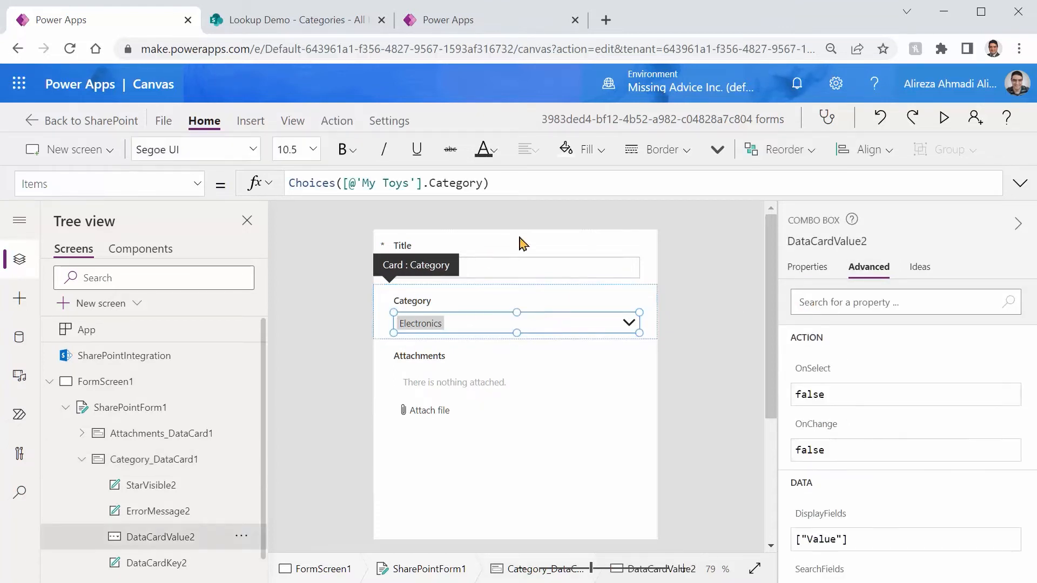
pyautogui.click(503, 183)
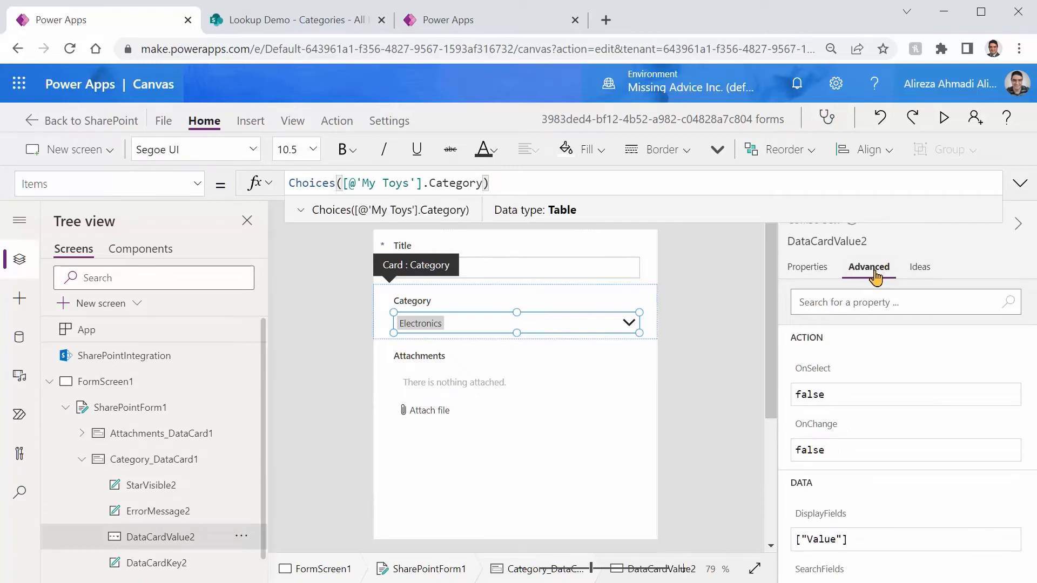
# Copy the Category combo box's Items formula, Choices([@'My Toys'].Category), into the Items property of the Lookup-Research app's data table.
pyautogui.hotkey('ctrl', 'a')
pyautogui.hotkey('ctrl', 'c')
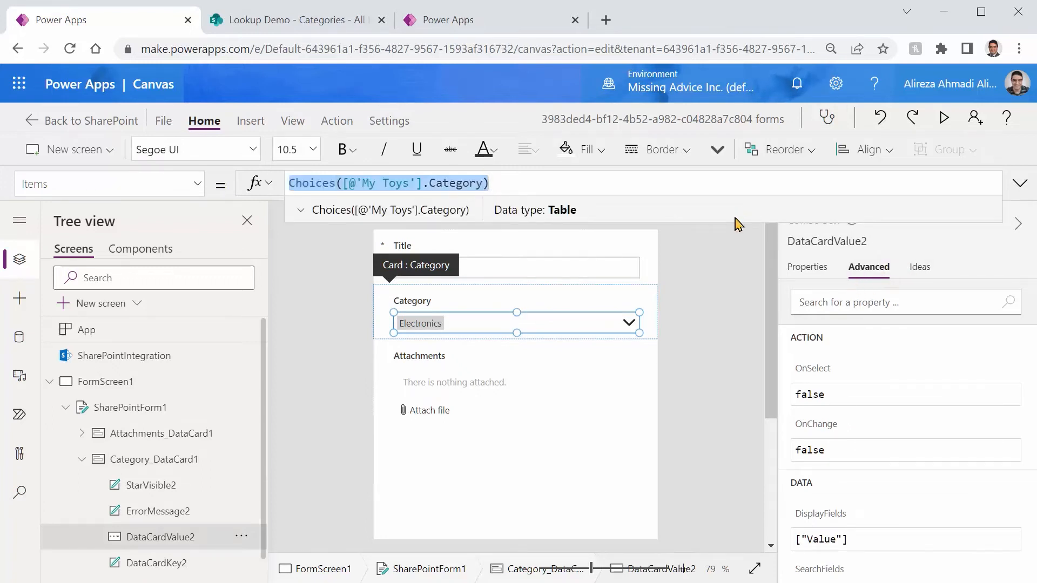
pyautogui.click(452, 35)
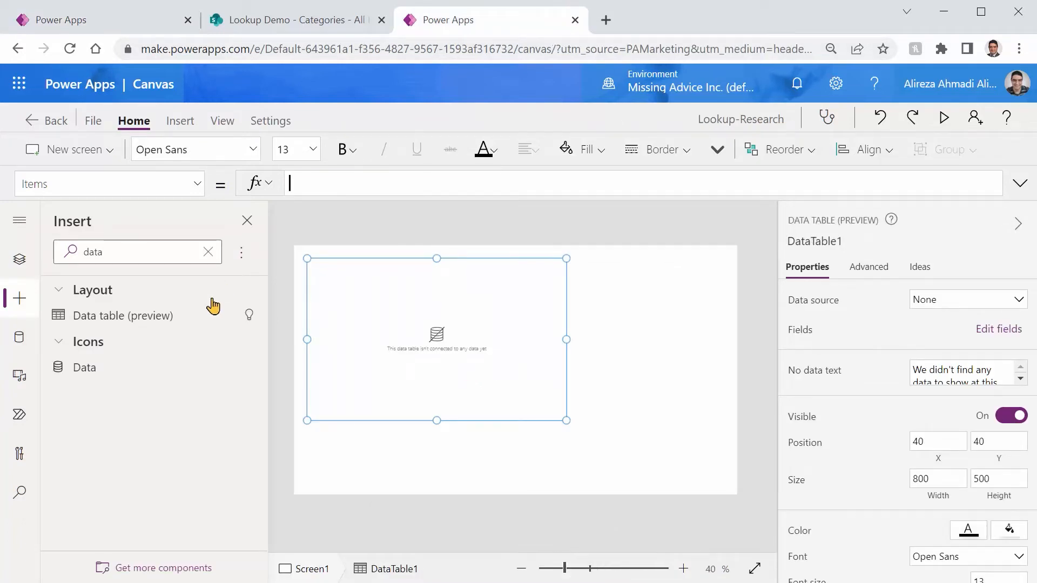
pyautogui.click(19, 337)
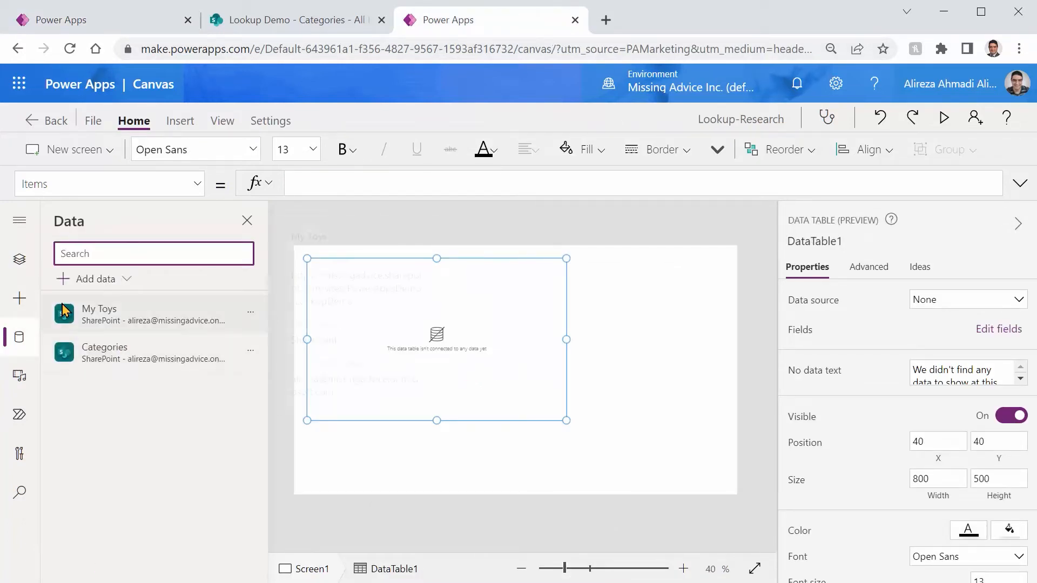
pyautogui.click(528, 421)
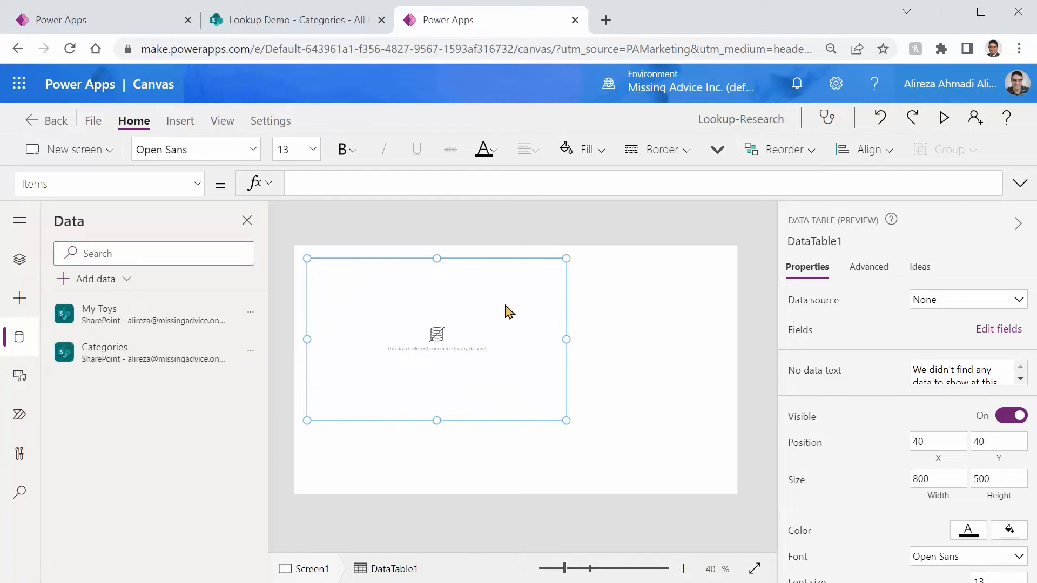
pyautogui.click(396, 188)
pyautogui.hotkey('ctrl', 'v')
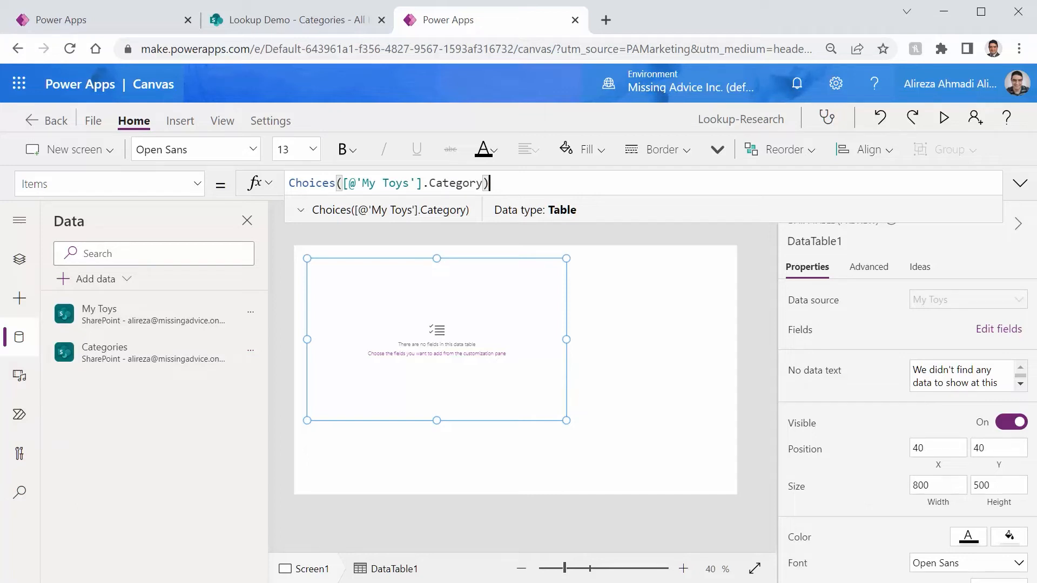
# Add the Id and Value fields to the data table that lists the Category choices.
pyautogui.click(1000, 338)
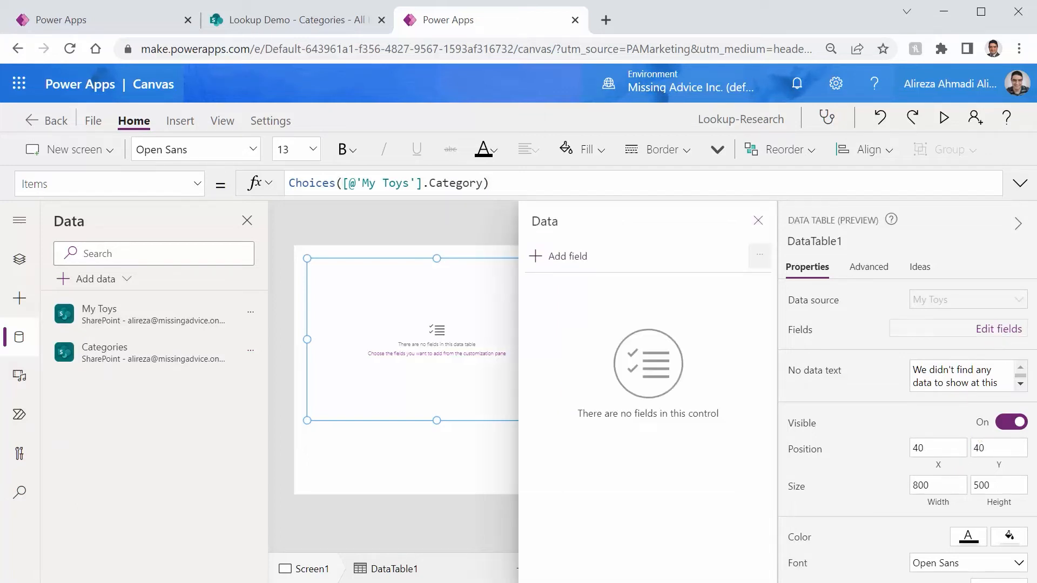
pyautogui.click(566, 258)
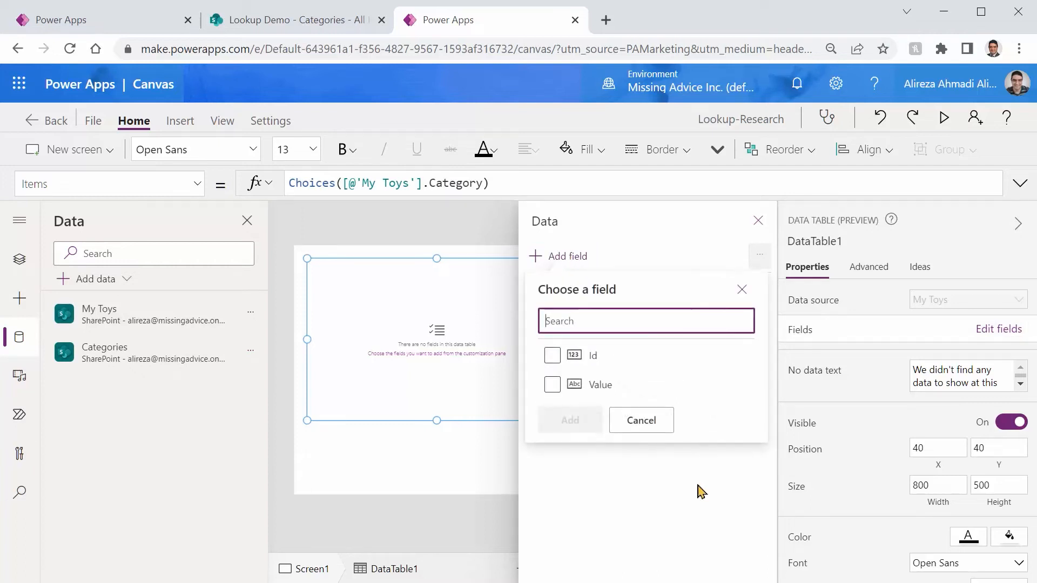
pyautogui.click(552, 355)
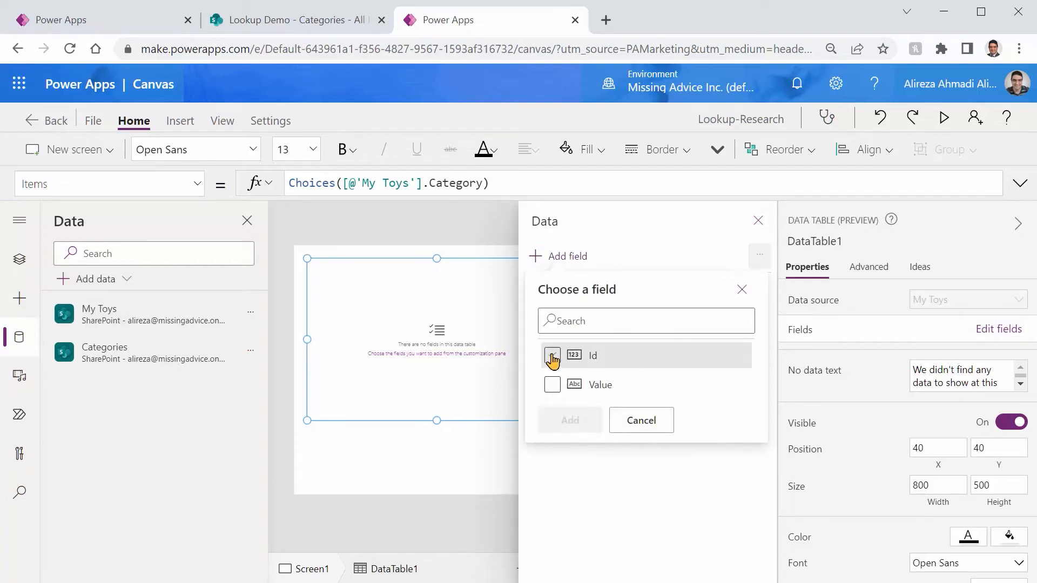
pyautogui.click(552, 386)
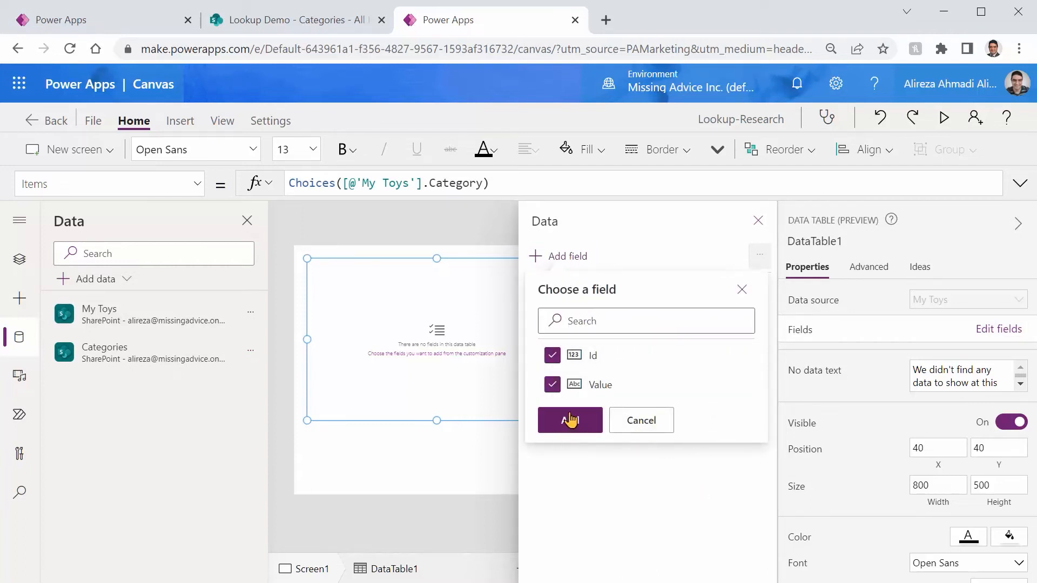
pyautogui.click(299, 24)
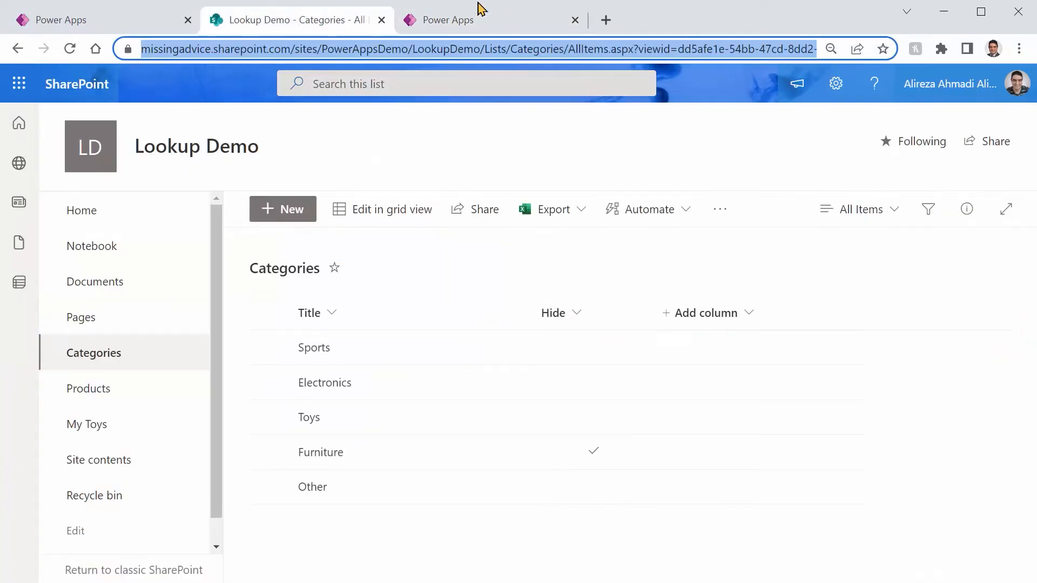
pyautogui.click(477, 25)
pyautogui.click(566, 423)
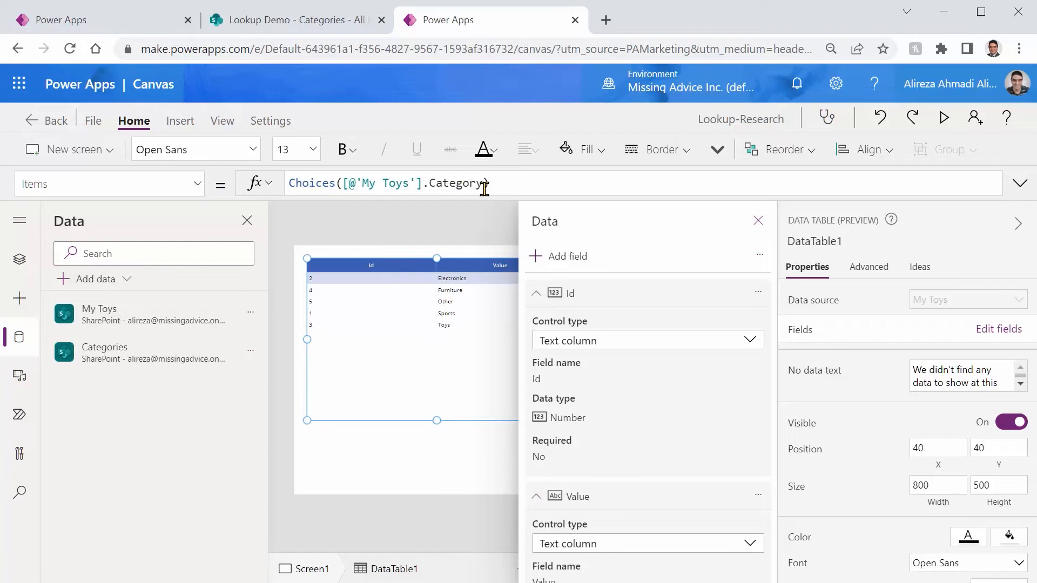
# Close the field settings, reselect the whole data table, and shrink it to about 547 wide by 272 high.
pyautogui.click(489, 476)
pyautogui.click(556, 348)
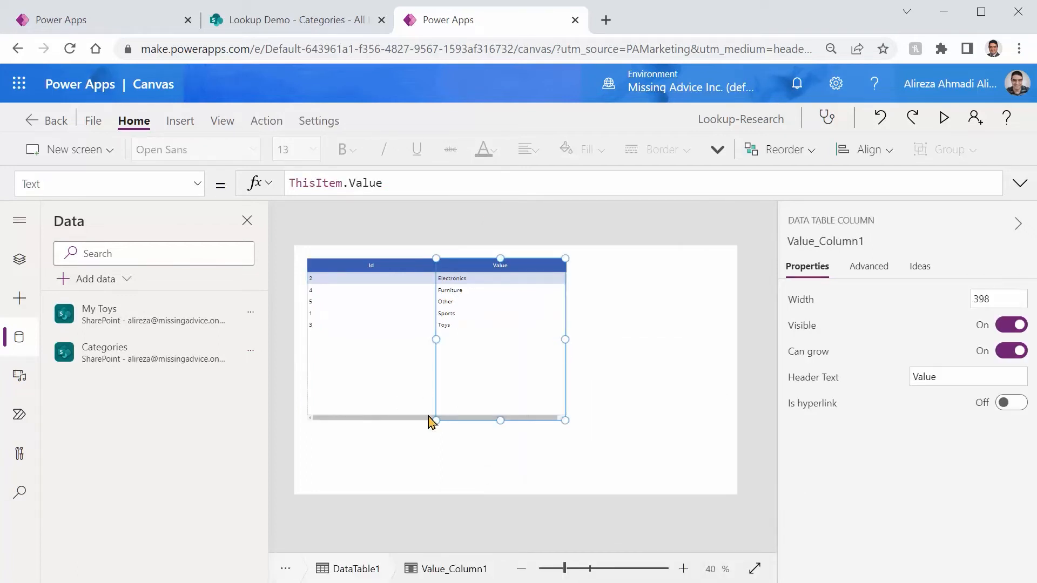
pyautogui.click(367, 574)
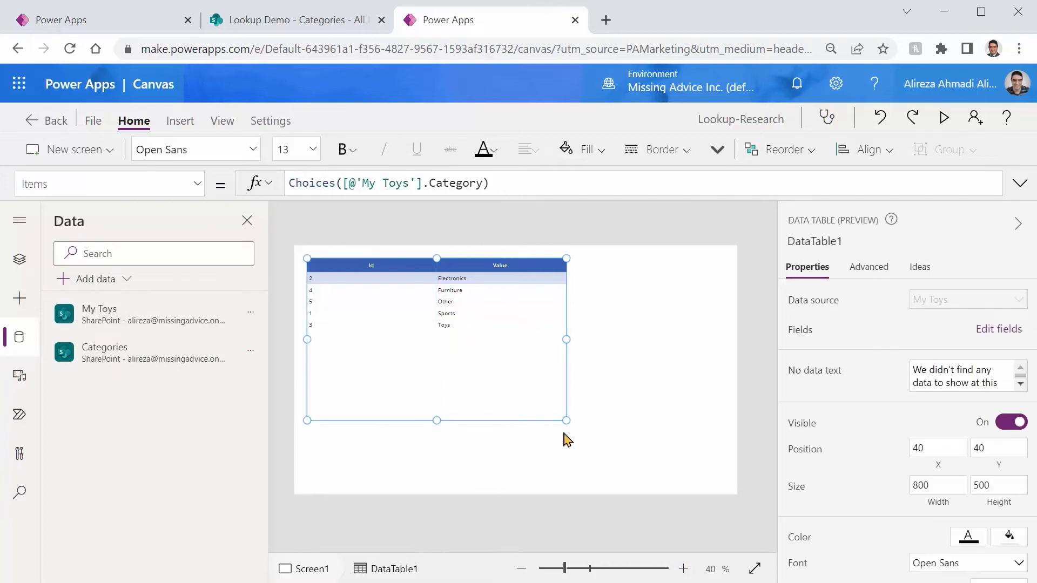
pyautogui.moveTo(569, 423); pyautogui.dragTo(486, 347)
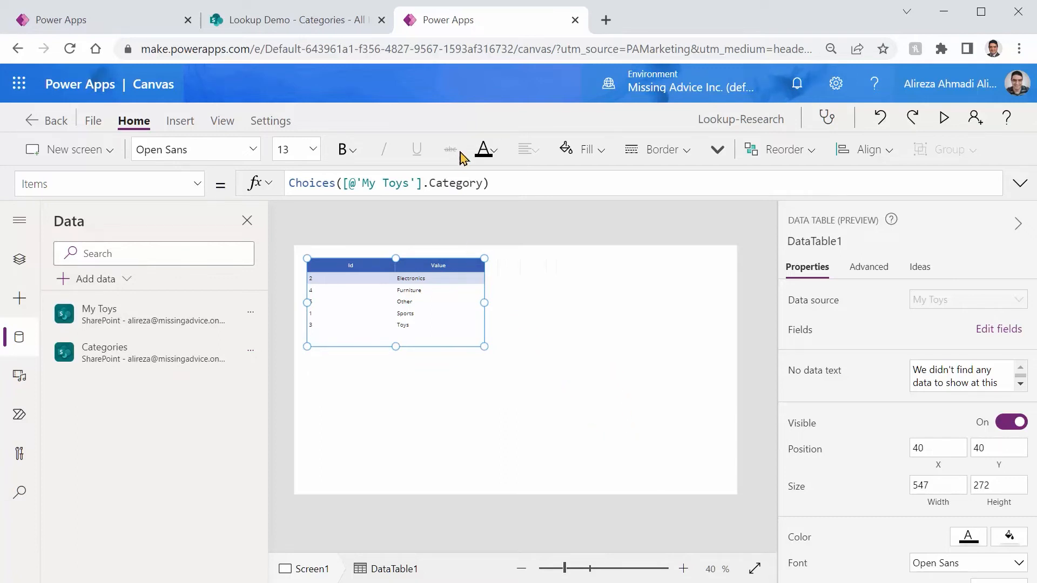
# Check the Categories list in SharePoint, then insert a second data table on Screen1 with Categories as its data source.
pyautogui.click(305, 22)
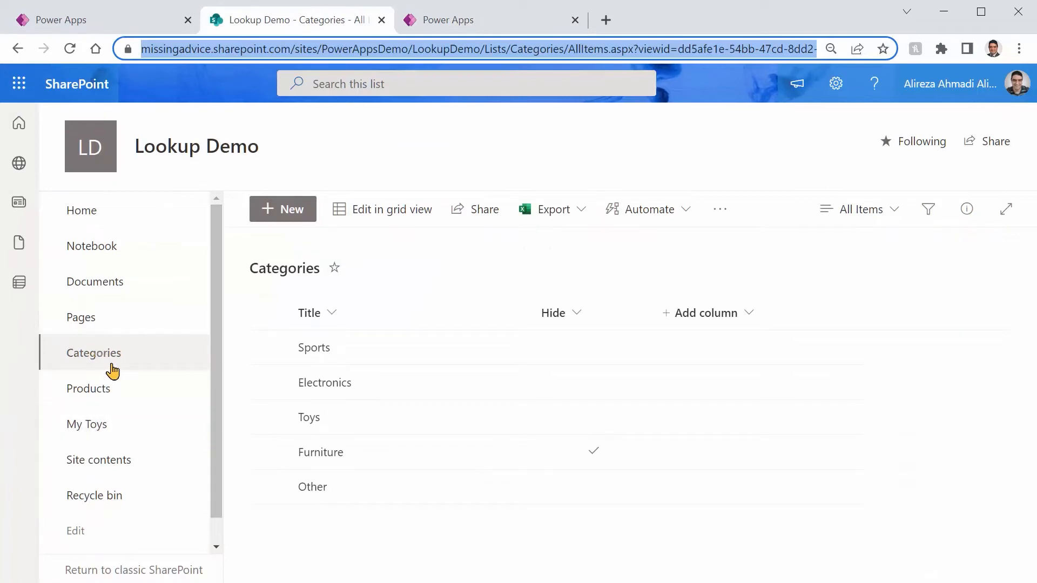
pyautogui.click(470, 22)
pyautogui.moveTo(107, 352)
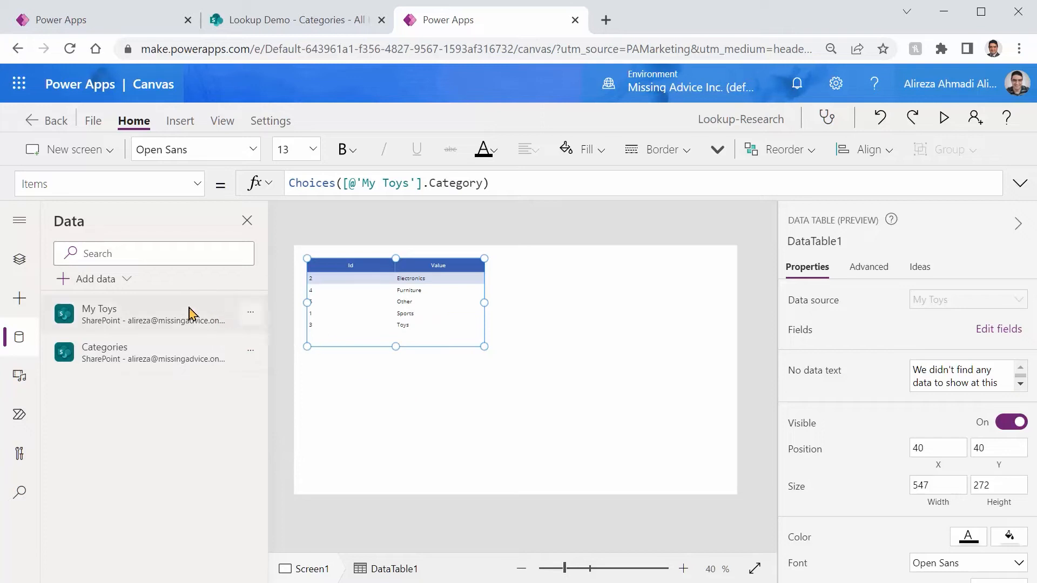
pyautogui.click(23, 305)
pyautogui.click(100, 253)
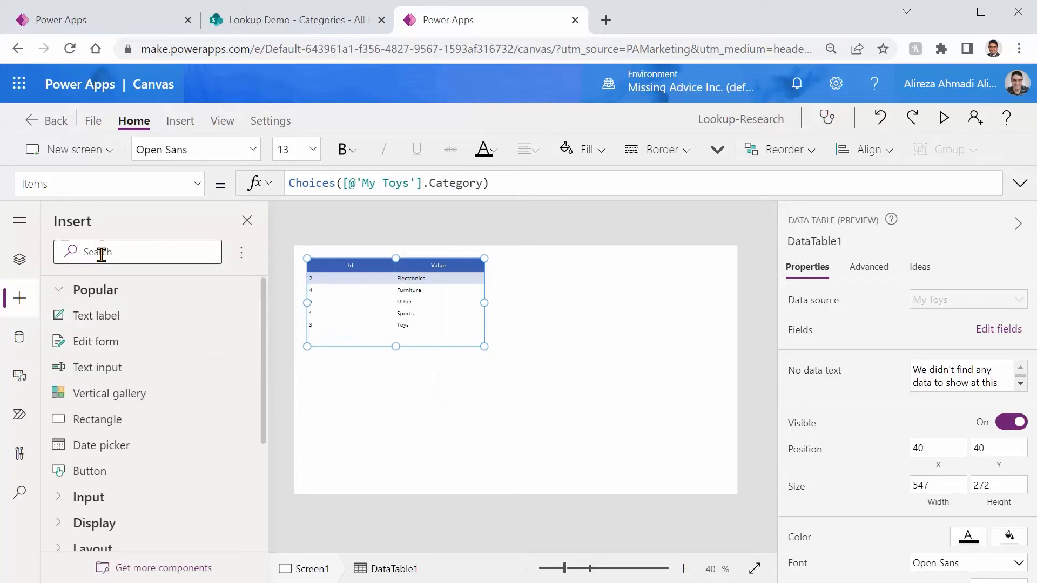
pyautogui.write('data')
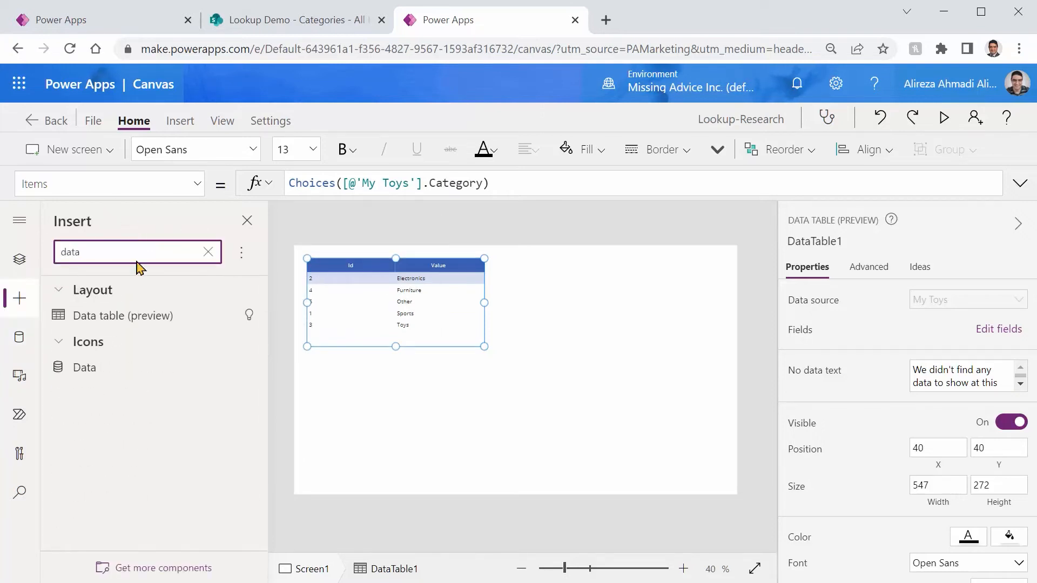
pyautogui.click(149, 325)
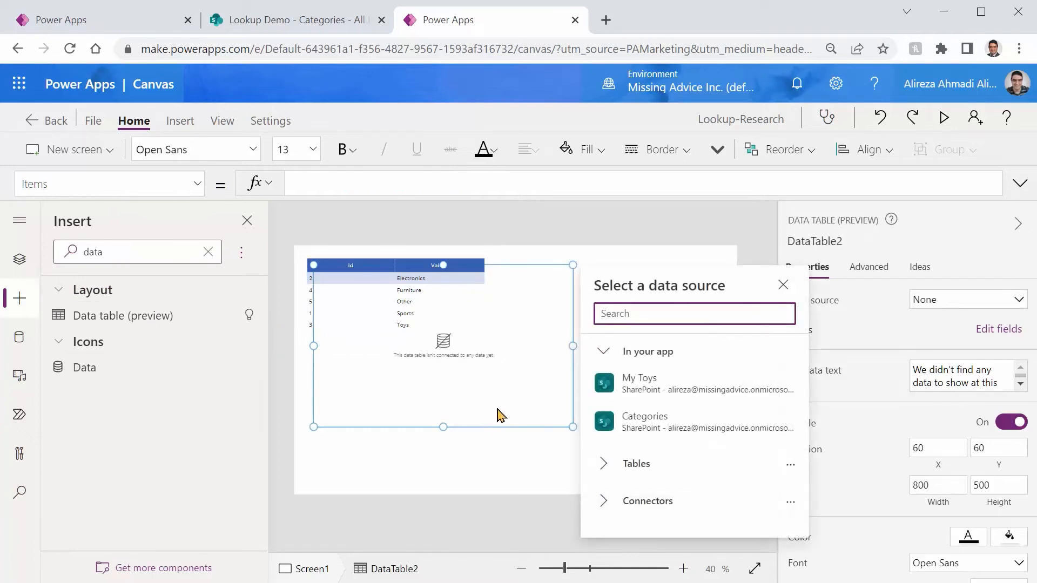
pyautogui.click(643, 421)
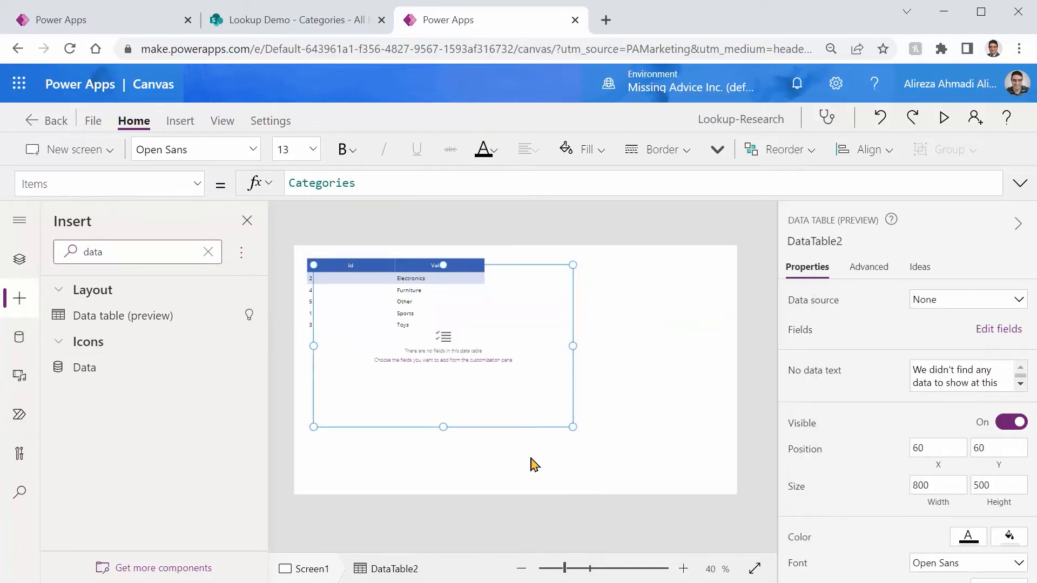
# Select the whole Categories data table and move it clear of the first table, to about X 552, Y 238.
pyautogui.click(468, 427)
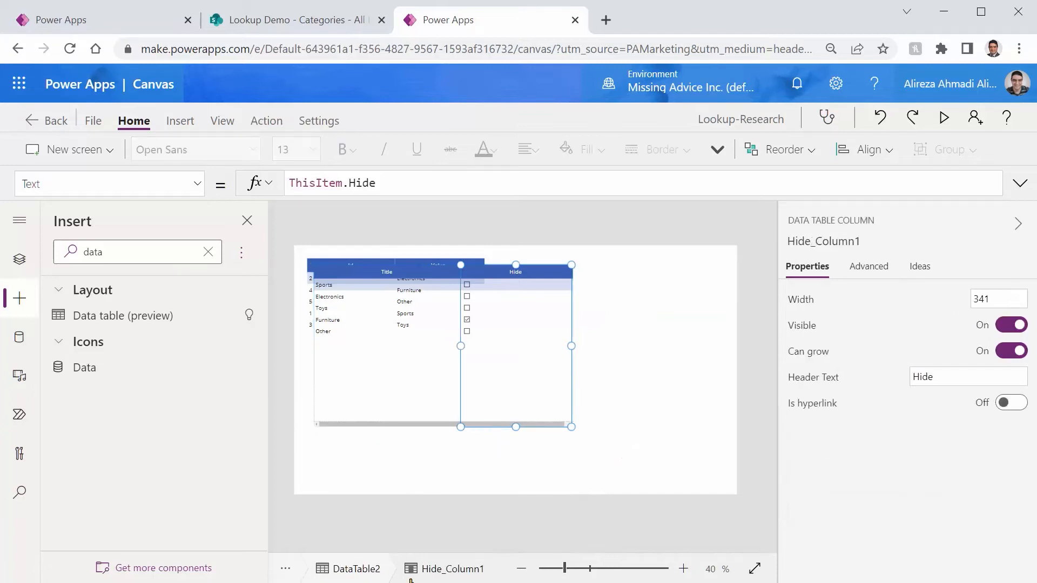
pyautogui.click(351, 569)
pyautogui.moveTo(510, 439); pyautogui.dragTo(618, 486)
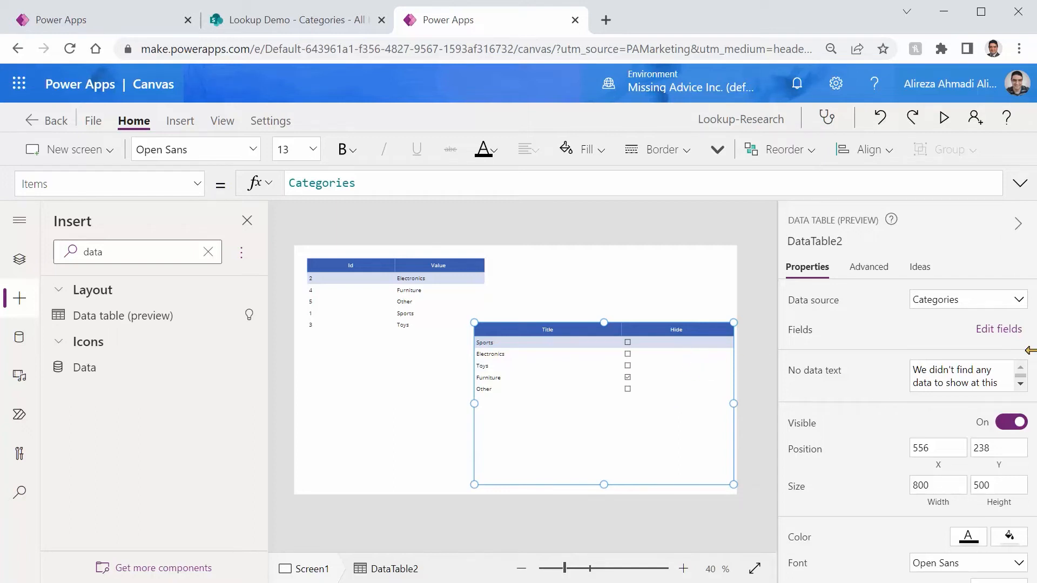
# Add the ID field to the Categories data table and close its field settings.
pyautogui.click(993, 331)
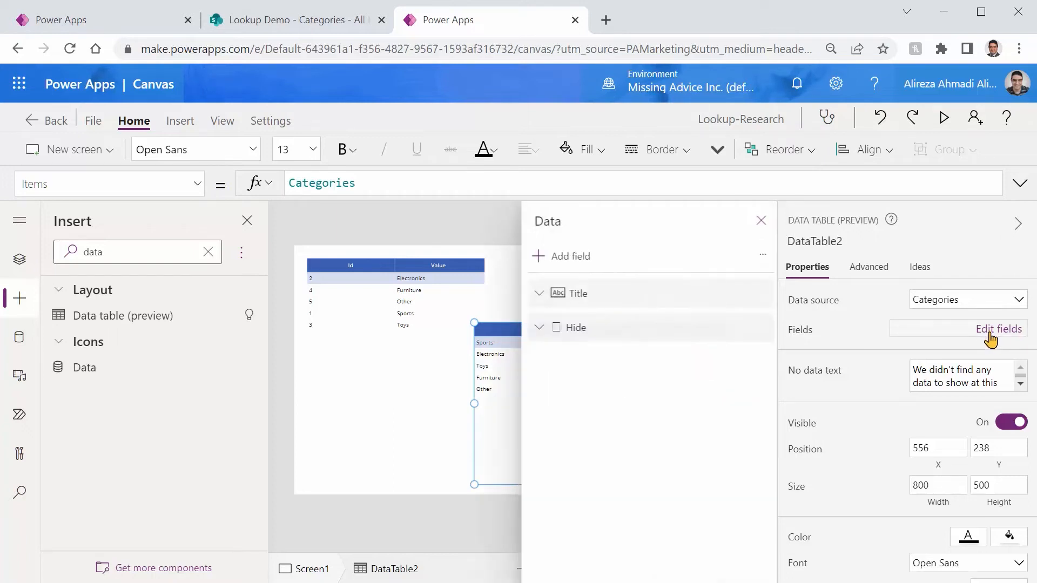
pyautogui.click(553, 258)
pyautogui.scroll(-5, 794, 369)
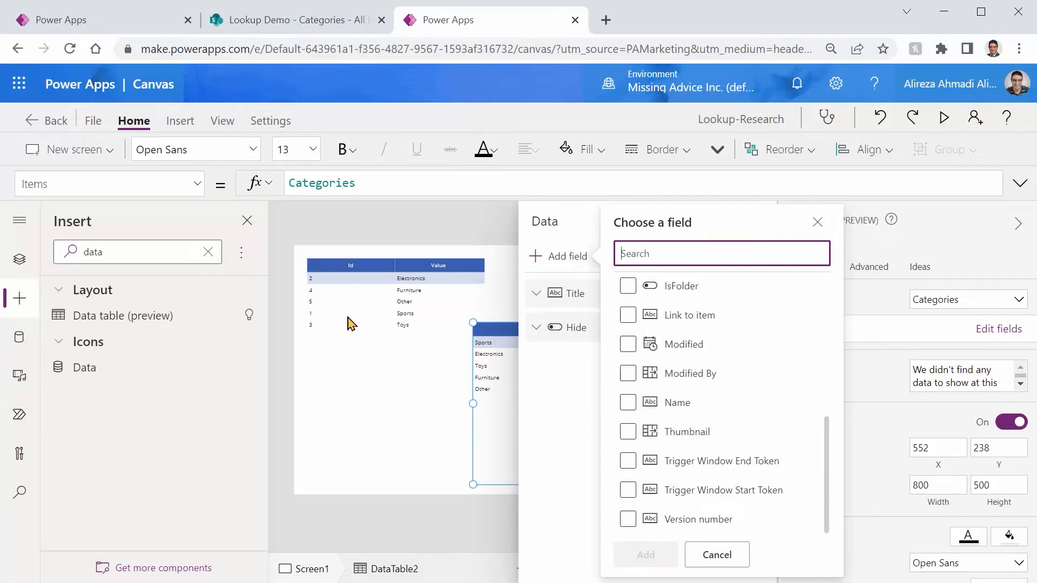
pyautogui.scroll(5, 676, 495)
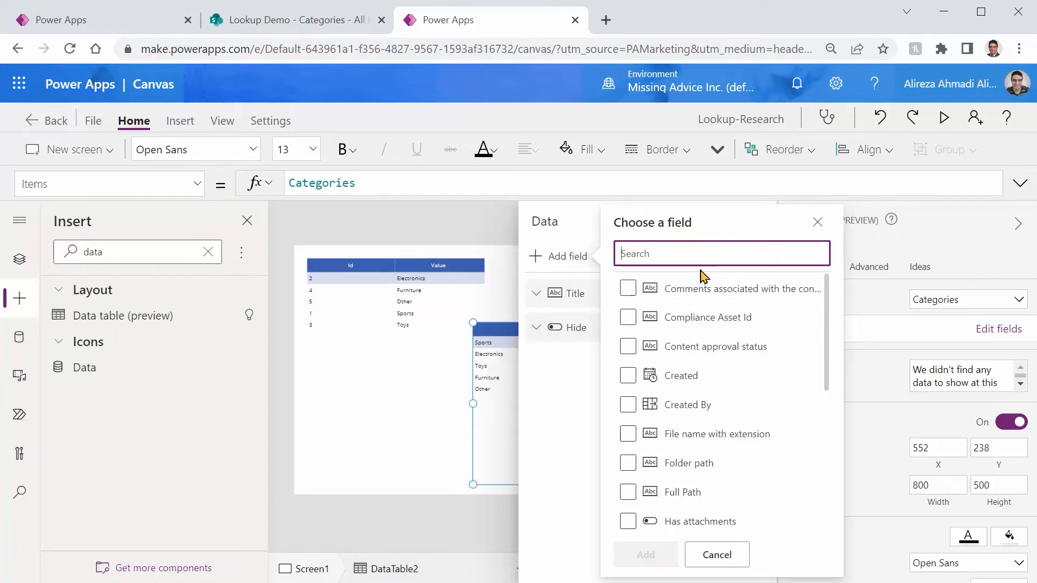
pyautogui.write('id')
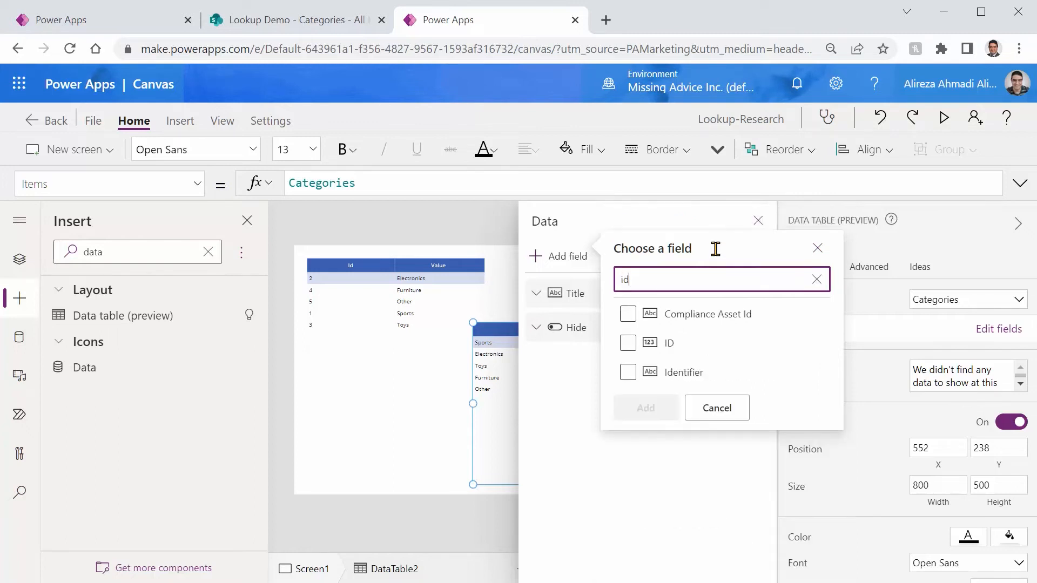
pyautogui.click(627, 344)
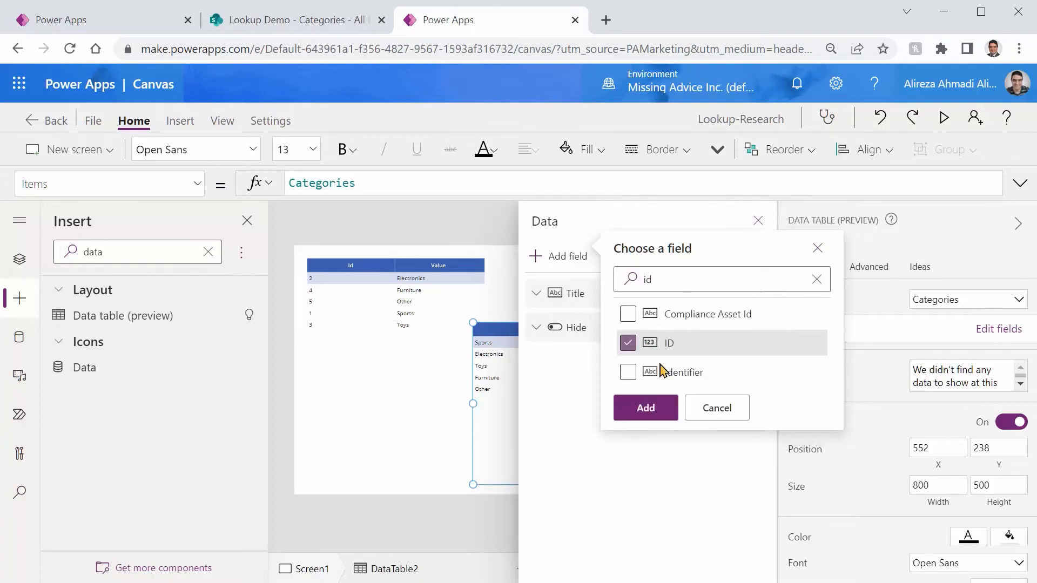
pyautogui.click(649, 413)
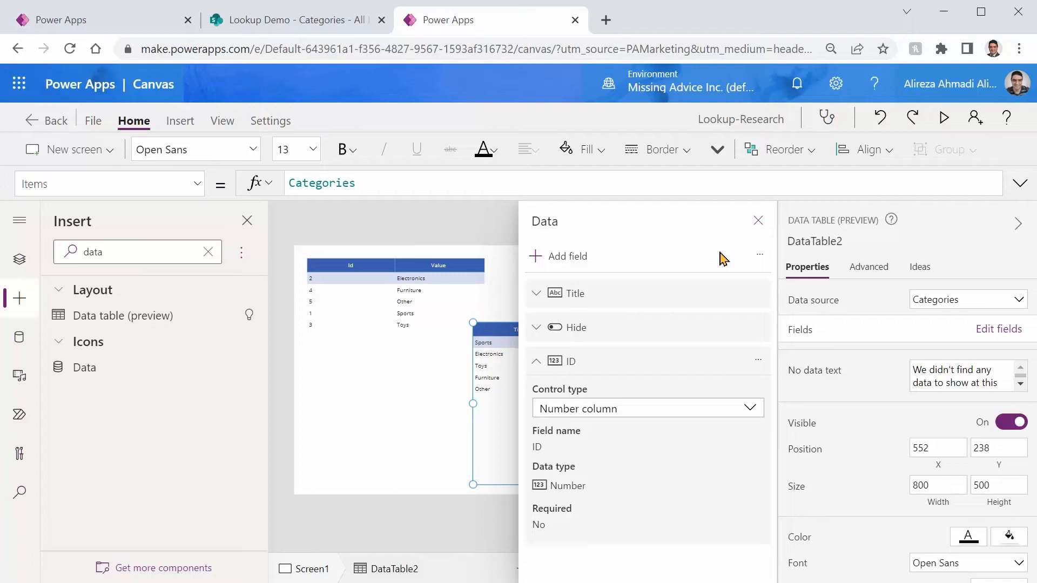
pyautogui.click(758, 220)
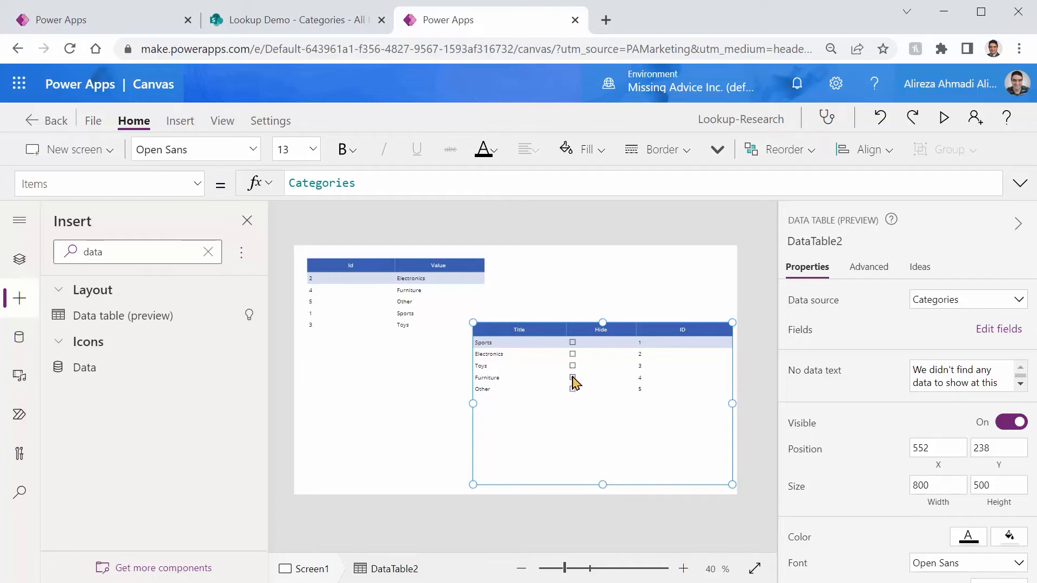
# Set the Categories data table's Items formula to Filter(Categories, Hide).
pyautogui.click(572, 378)
pyautogui.click(451, 184)
pyautogui.press('Home')
pyautogui.write('Filter')
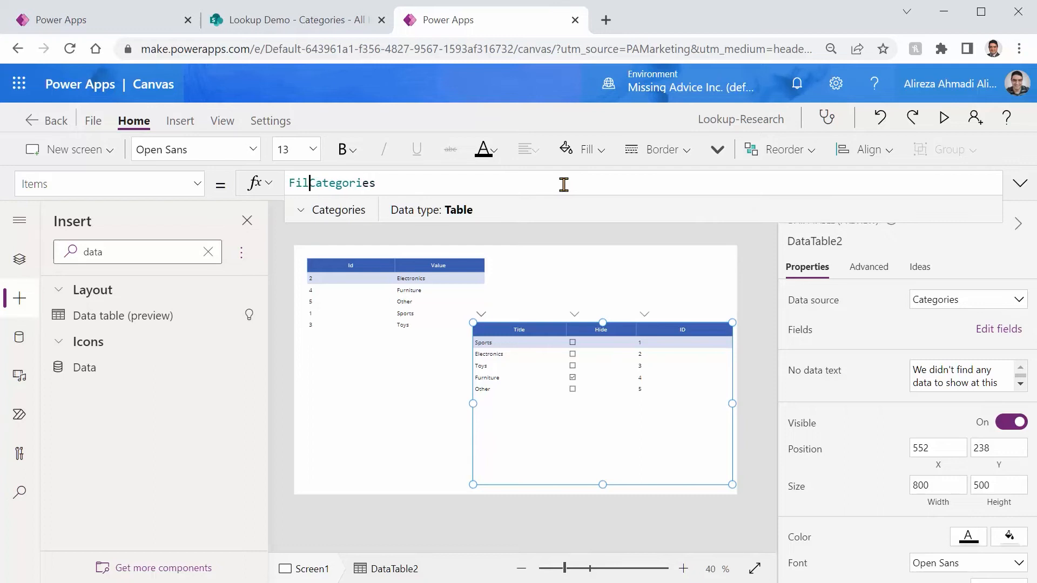
pyautogui.write('(Categories')
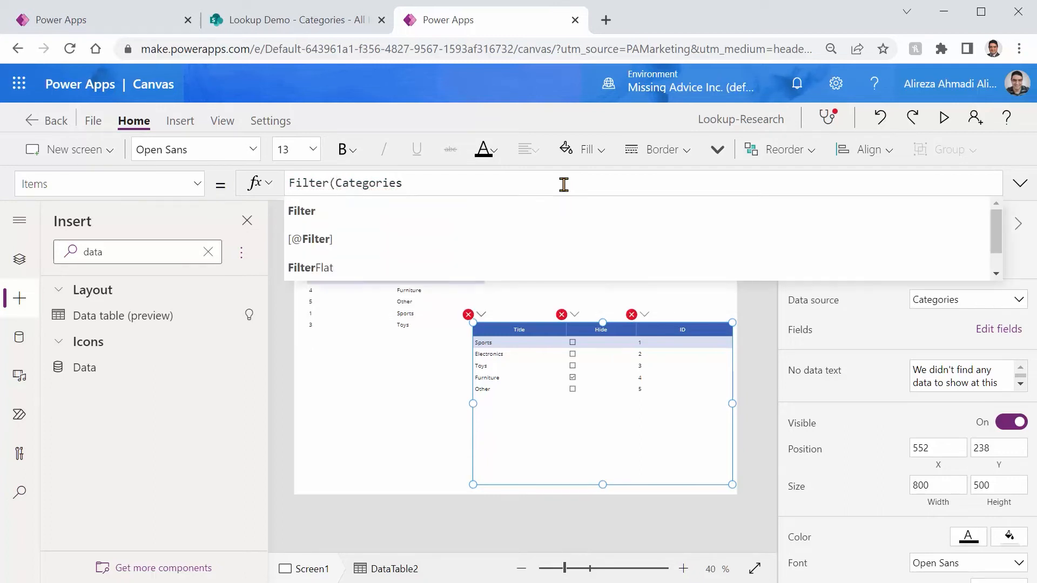
pyautogui.write(', ')
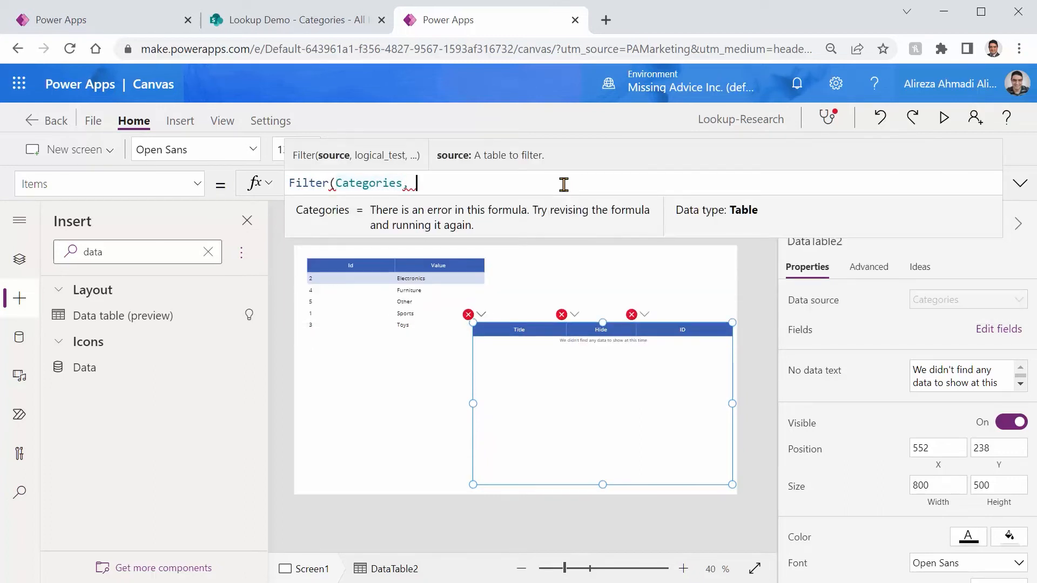
pyautogui.write('Hide')
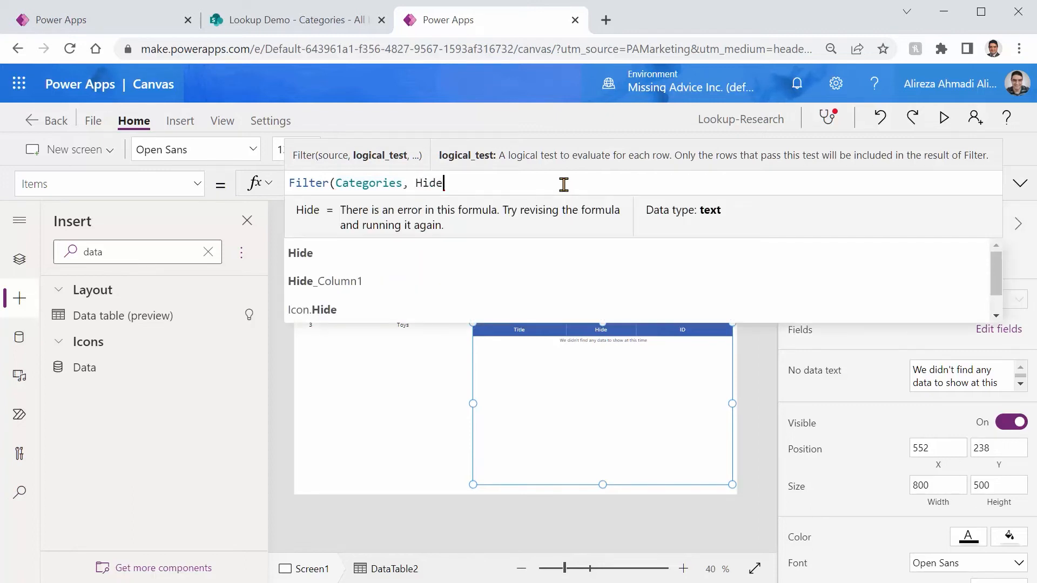
pyautogui.write(')')
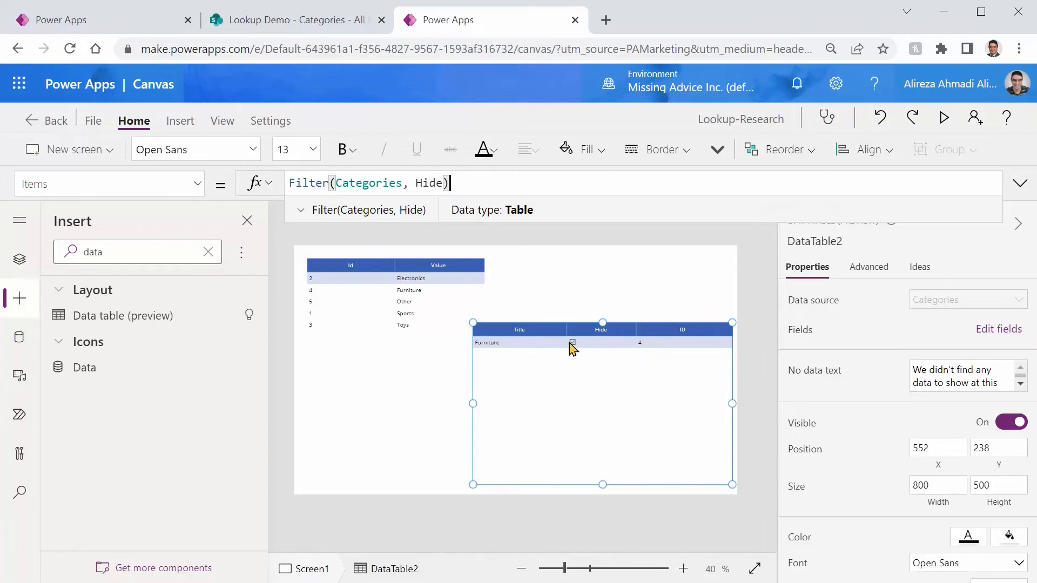
# Change the Categories data table's Items formula to Filter(Categories, Not Hide), and check the Category combo box's Items formula in the SharePoint form.
pyautogui.click(417, 183)
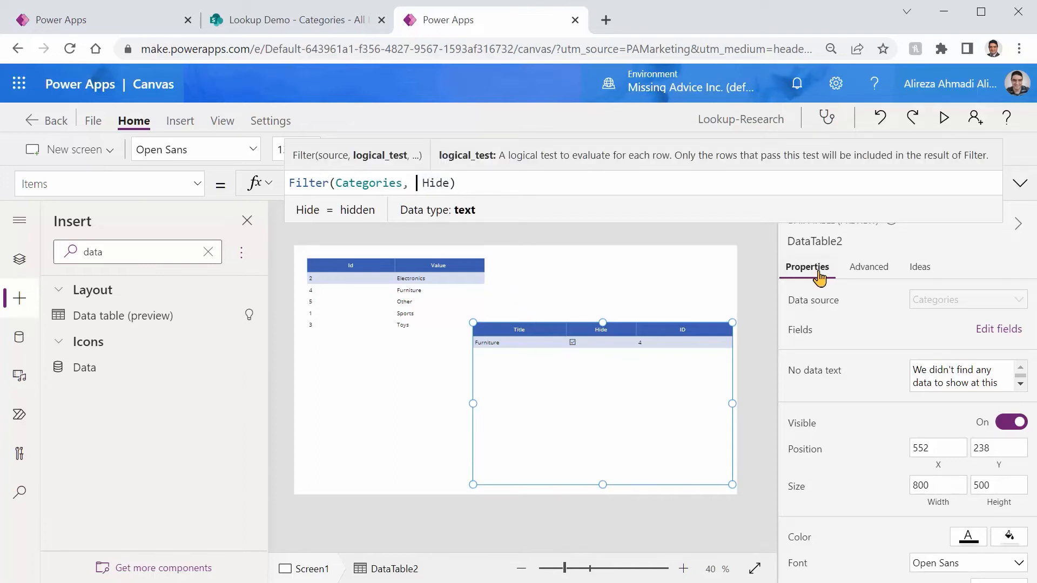
pyautogui.write('Not')
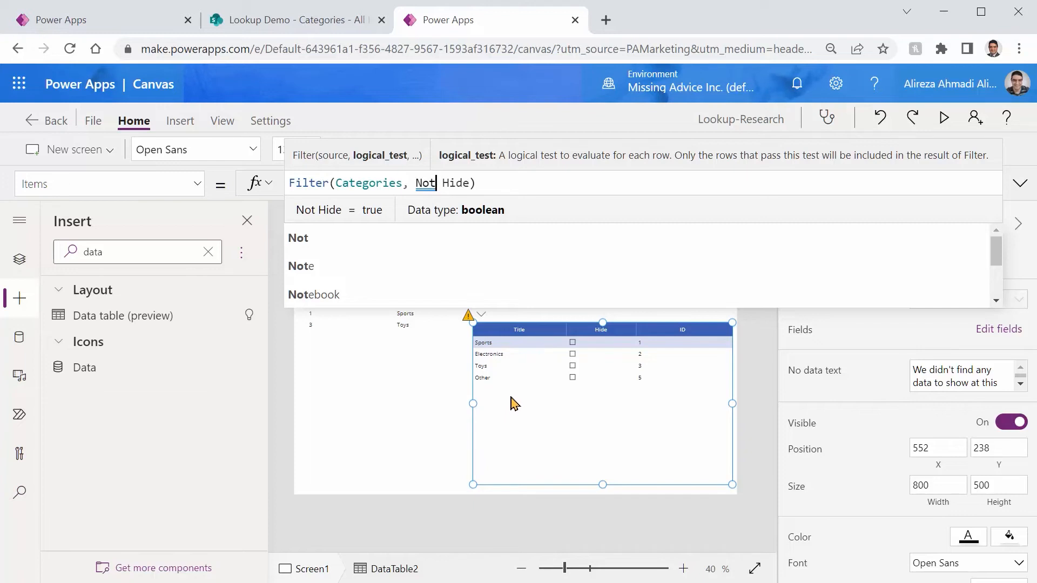
pyautogui.click(434, 415)
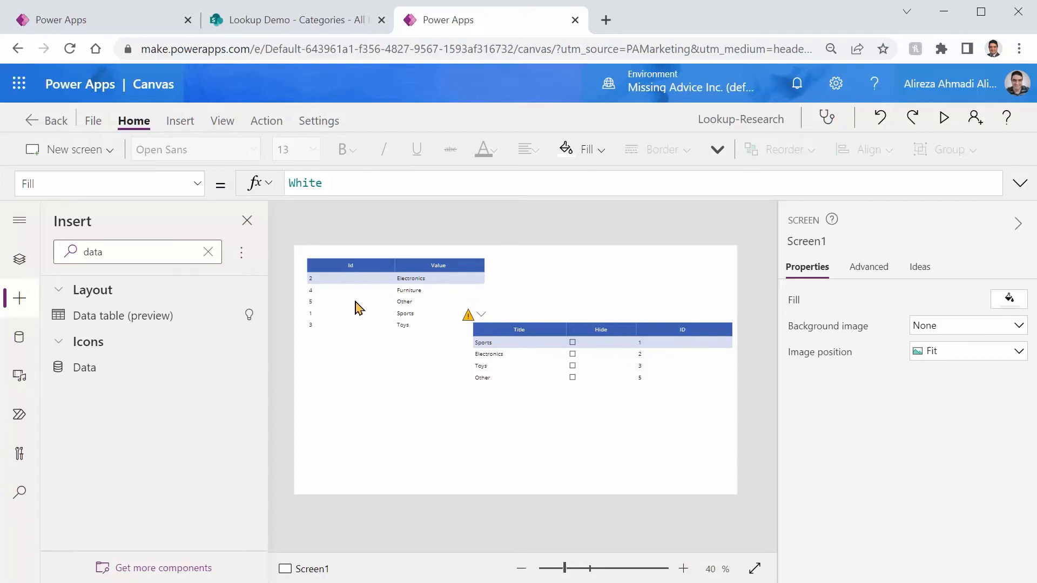
pyautogui.click(115, 22)
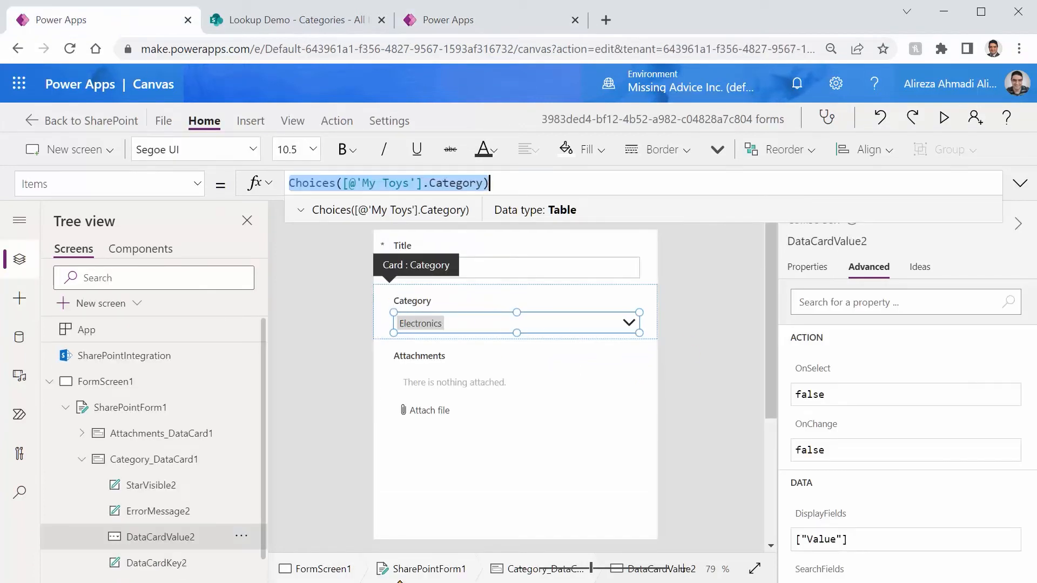
pyautogui.click(471, 20)
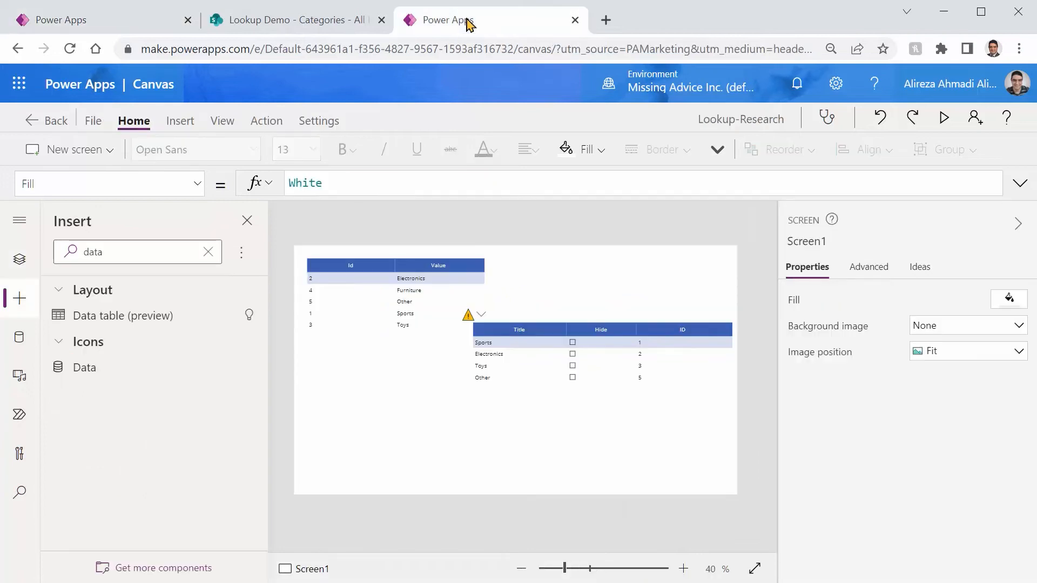
# Wrap the Categories data table's Items filter in a ShowColumns function, with the filter as its source.
pyautogui.click(553, 415)
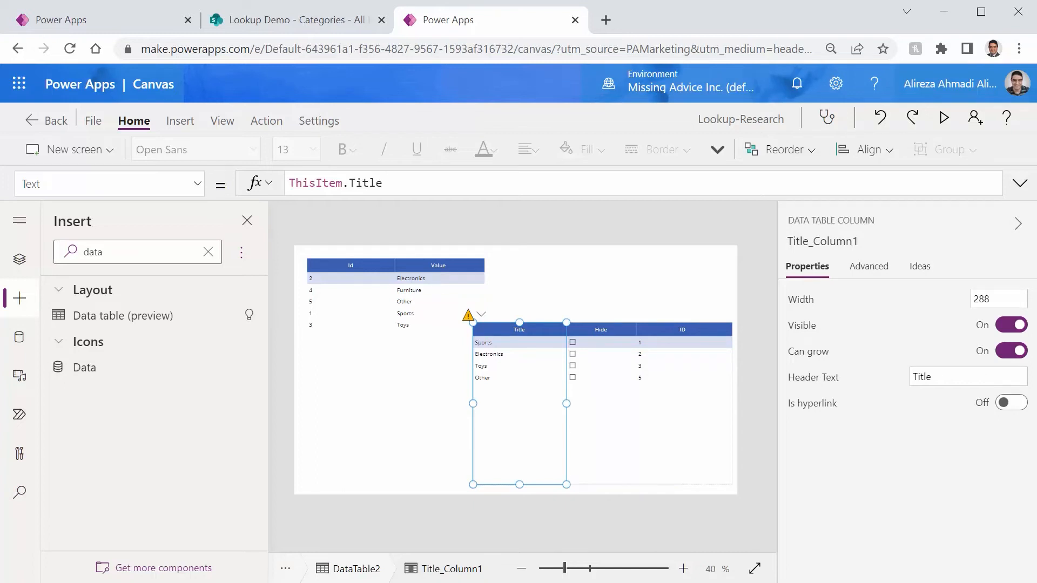
pyautogui.click(357, 573)
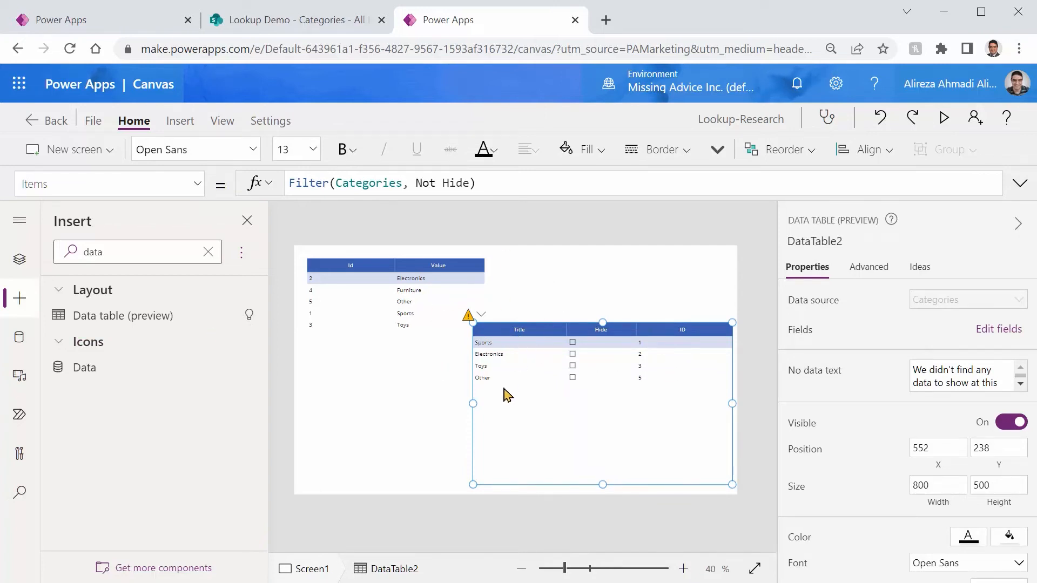
pyautogui.click(539, 182)
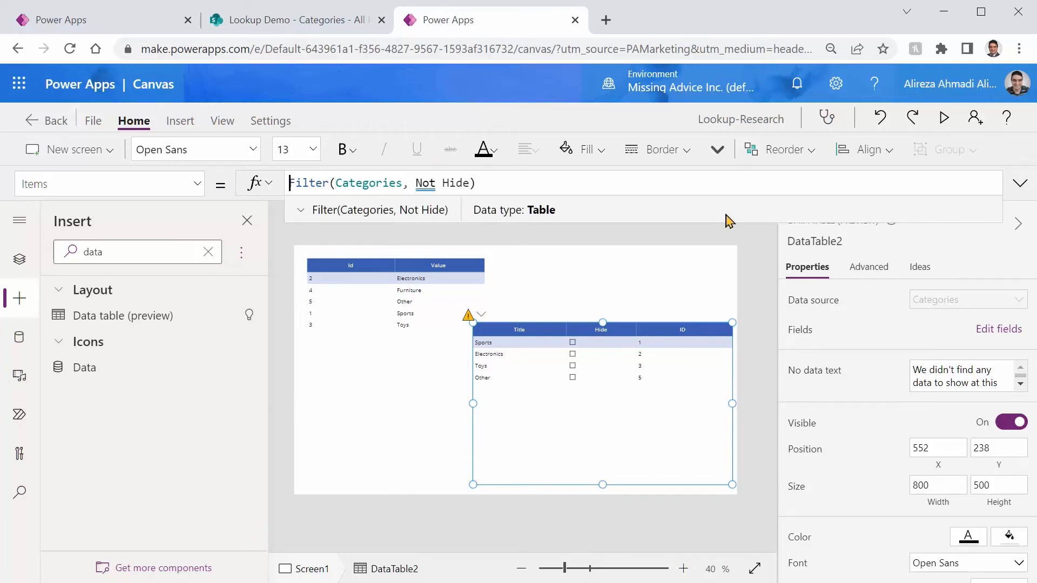
pyautogui.press('Home')
pyautogui.write('Sh ')
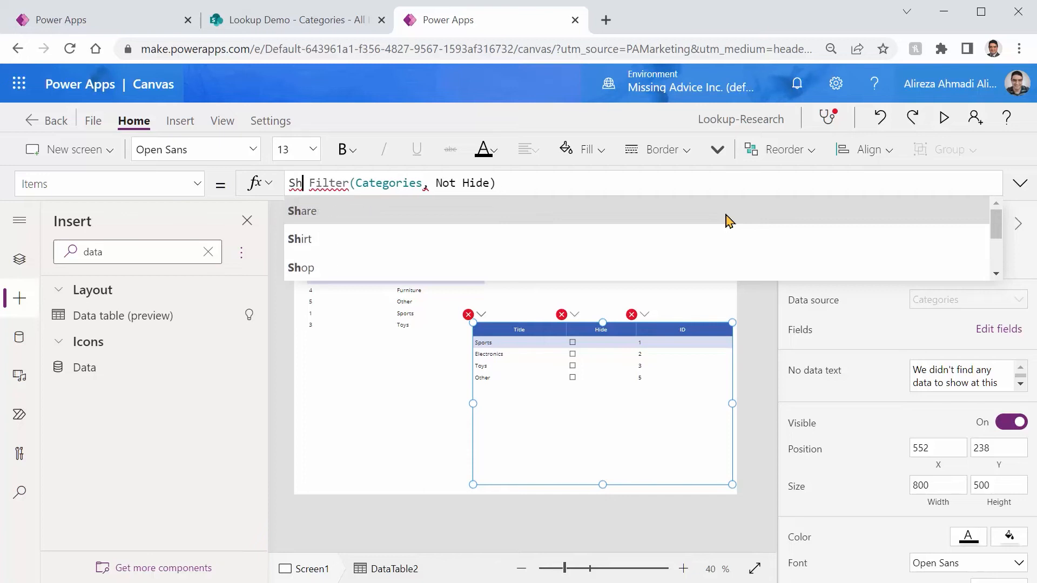
pyautogui.write('ow')
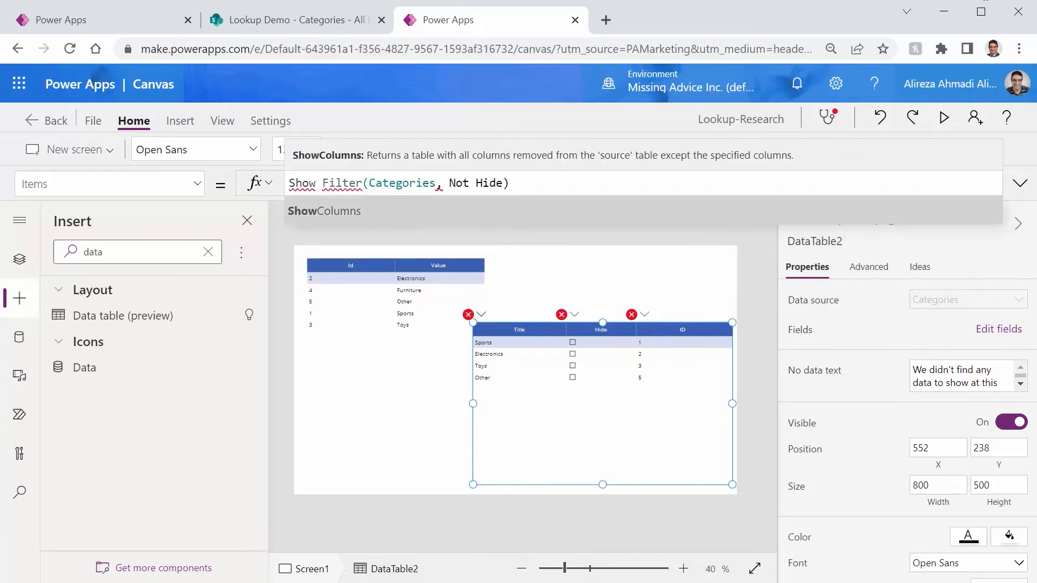
pyautogui.click(356, 216)
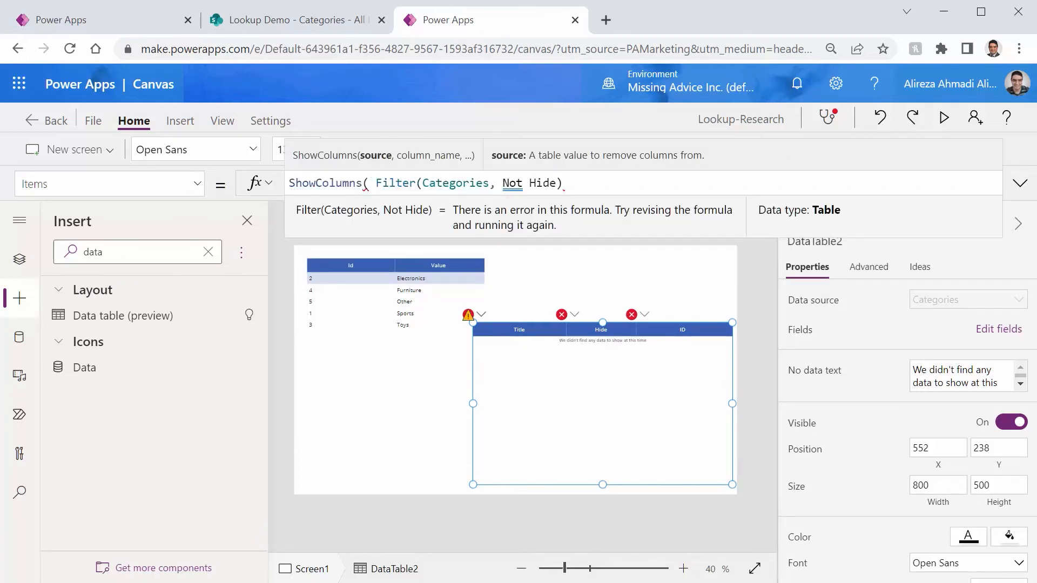
pyautogui.press('Delete')
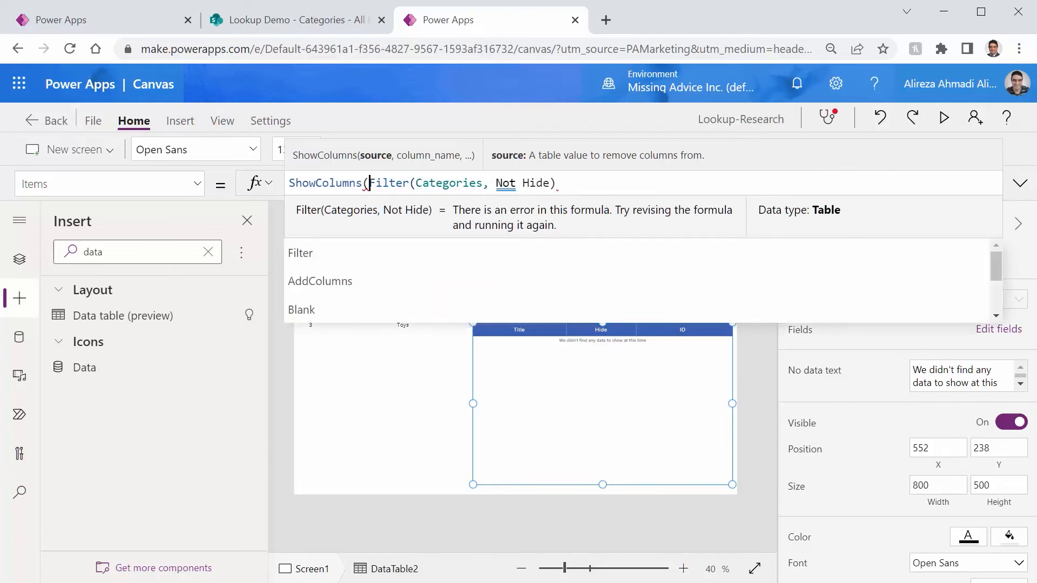
pyautogui.hotkey('shift', 'End')
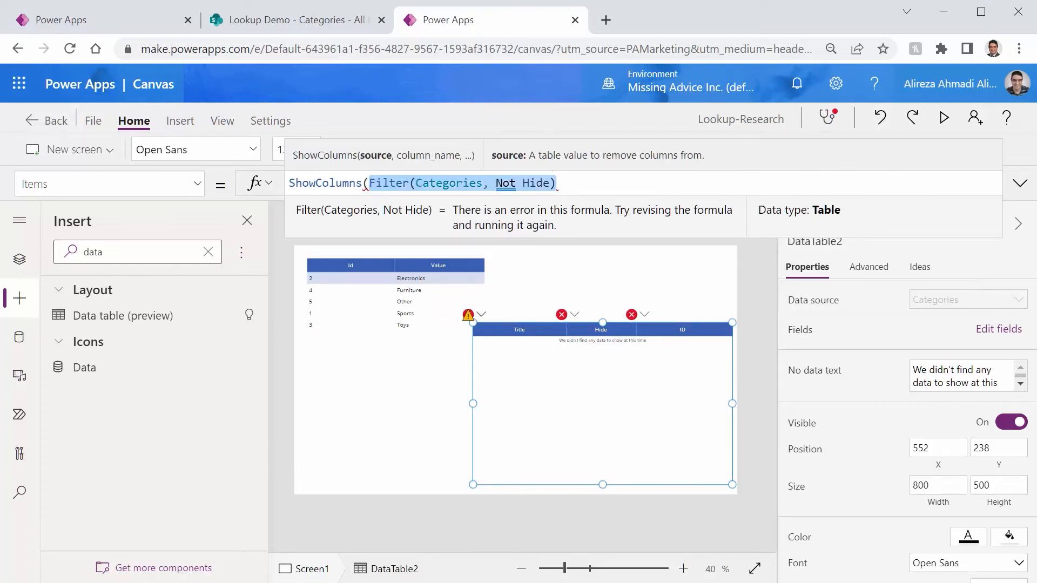
pyautogui.press('End')
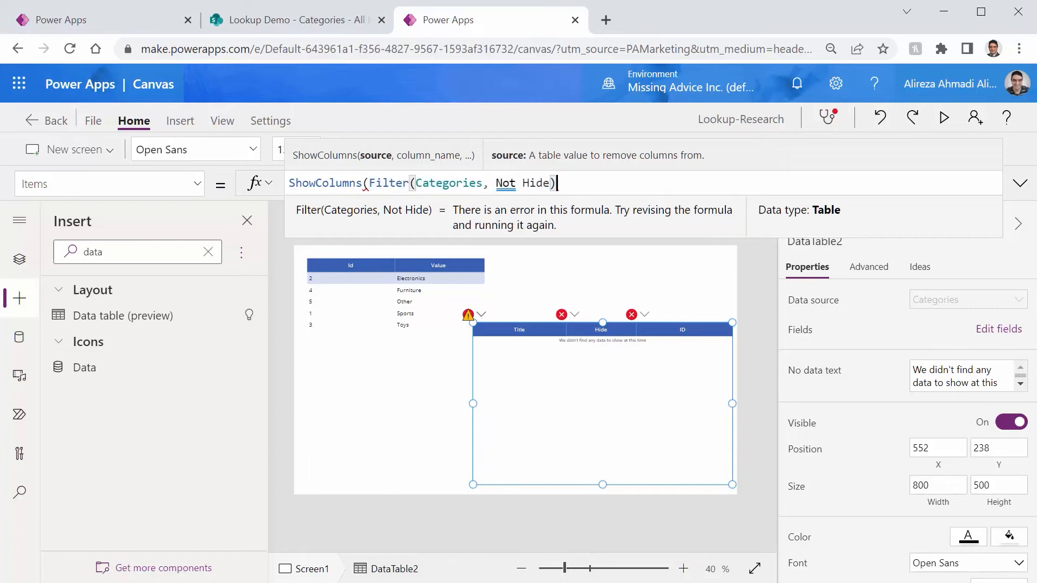
# Complete the ShowColumns formula with "Title" and "ID" as the columns to keep.
pyautogui.write(', ')
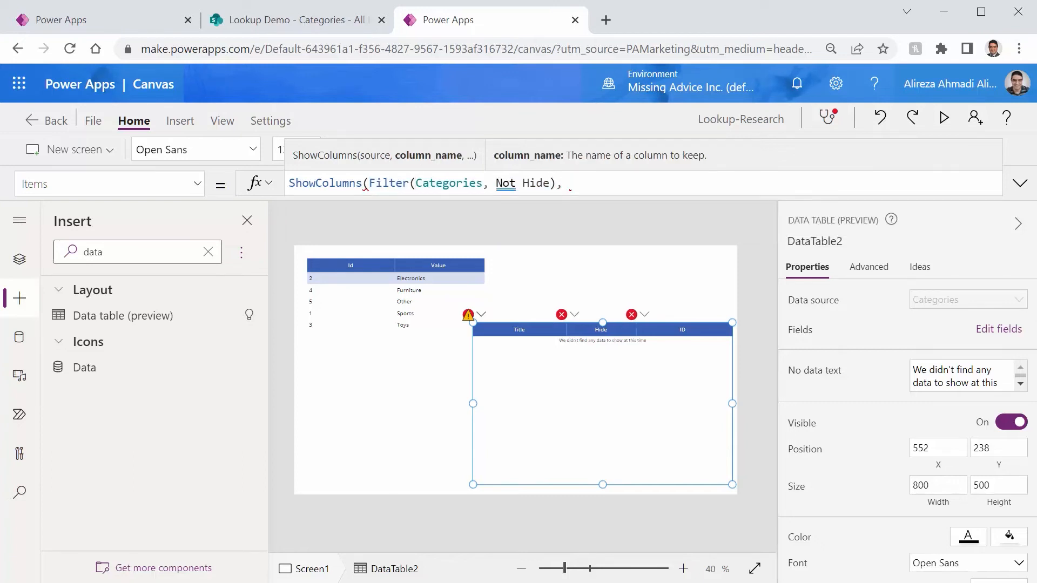
pyautogui.write('""')
pyautogui.press('Left')
pyautogui.write('Title"')
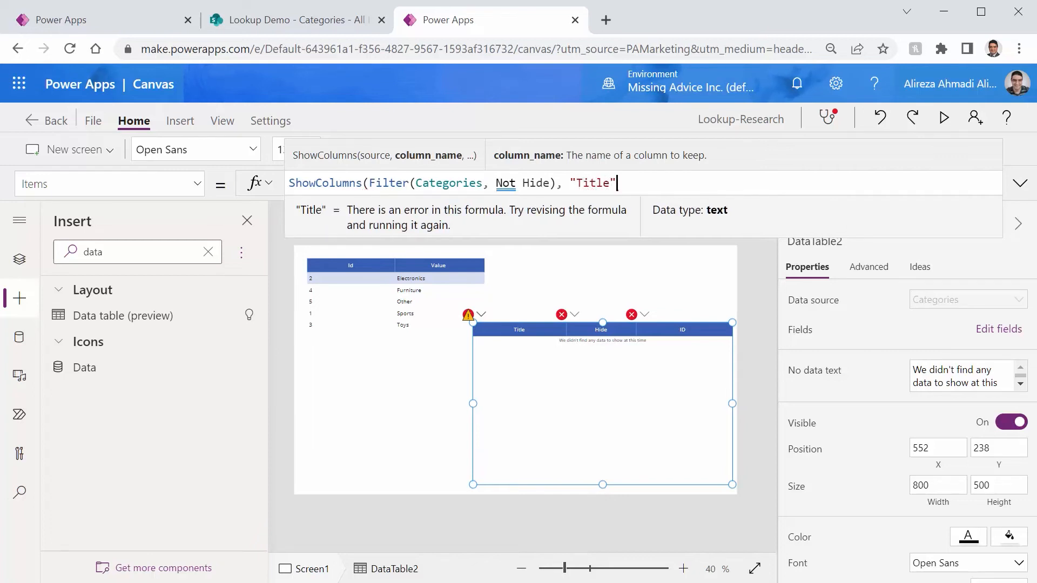
pyautogui.write(', ""')
pyautogui.press('Left')
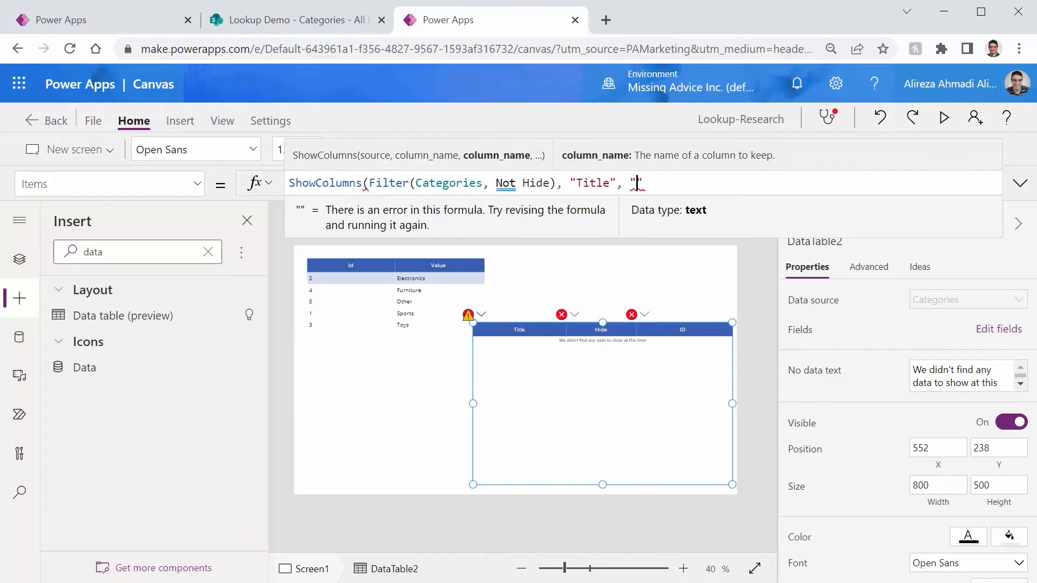
pyautogui.write('ID')
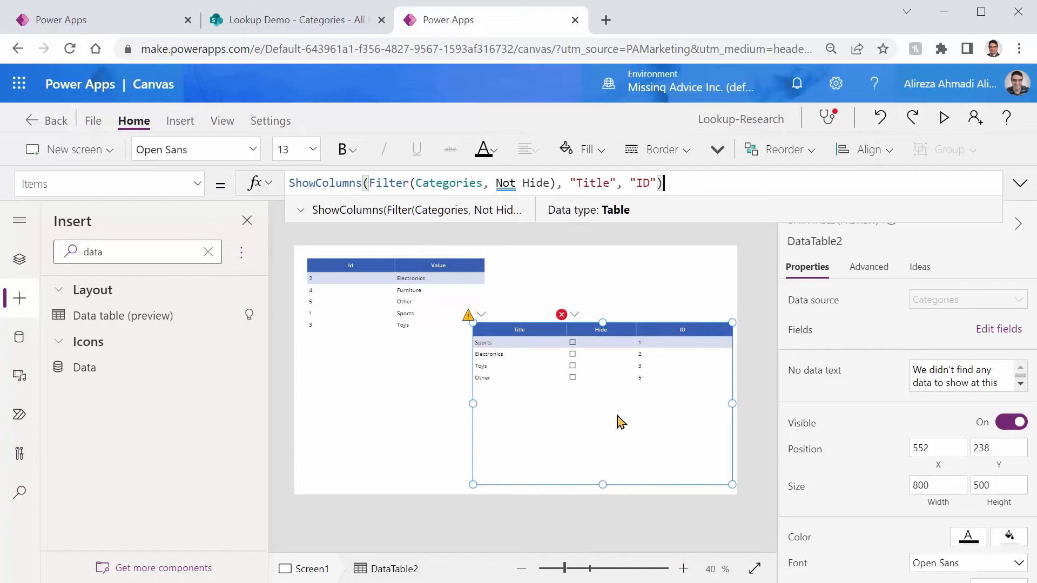
# Remove the custom ID and Hide fields from the Categories data table.
pyautogui.click(999, 330)
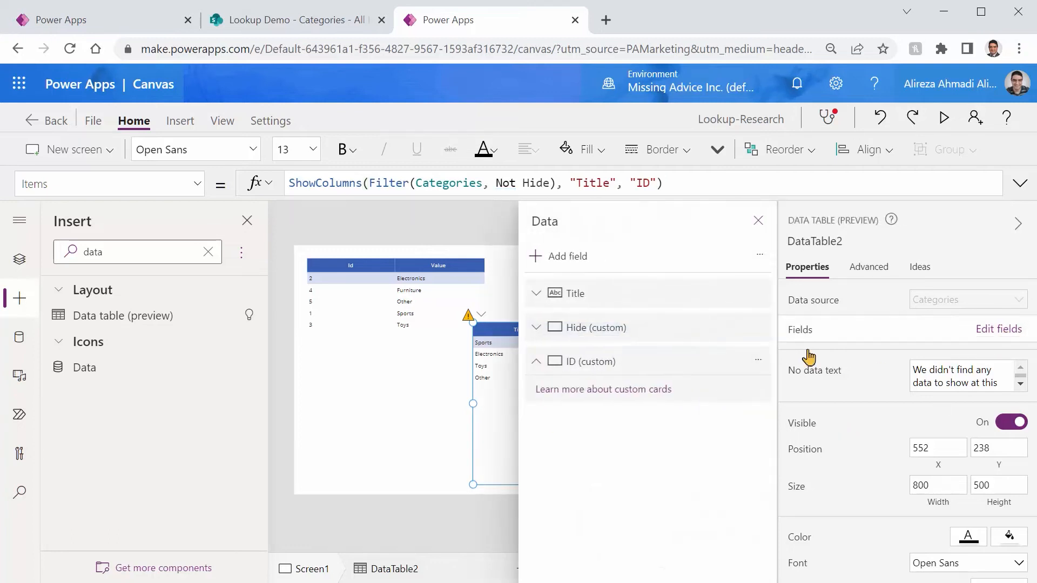
pyautogui.click(758, 361)
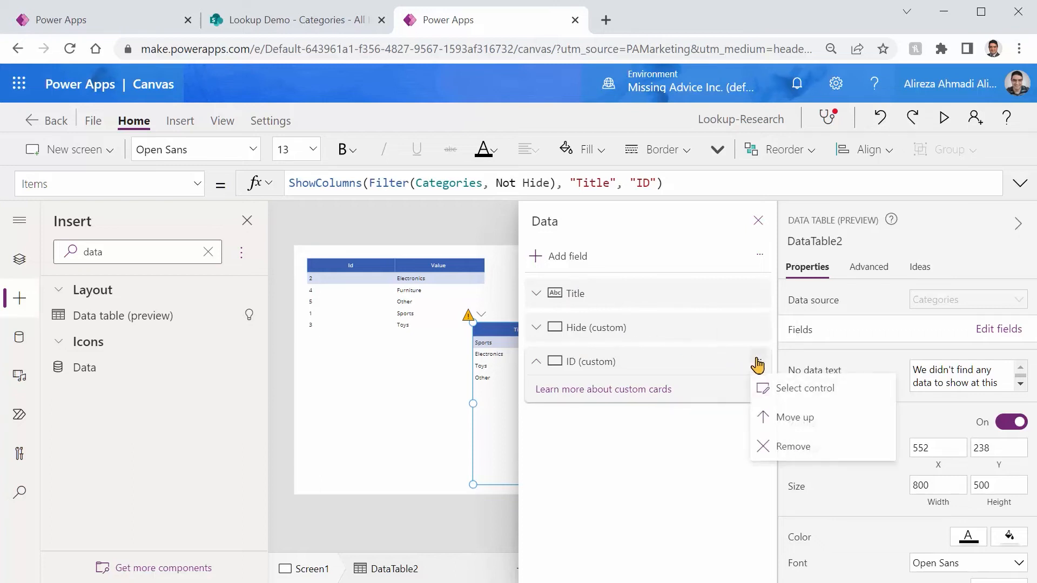
pyautogui.click(772, 444)
pyautogui.click(759, 326)
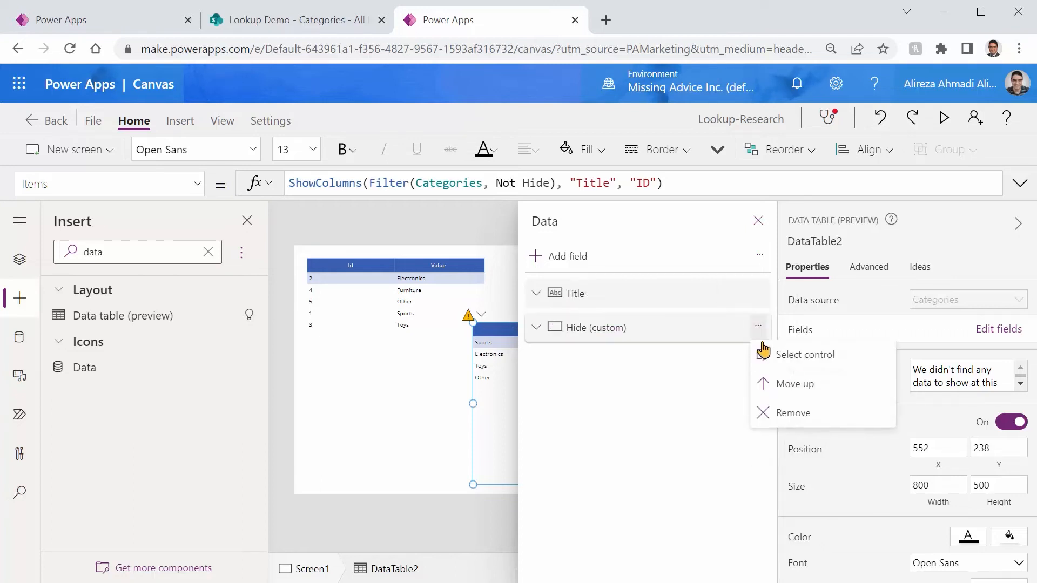
pyautogui.click(777, 417)
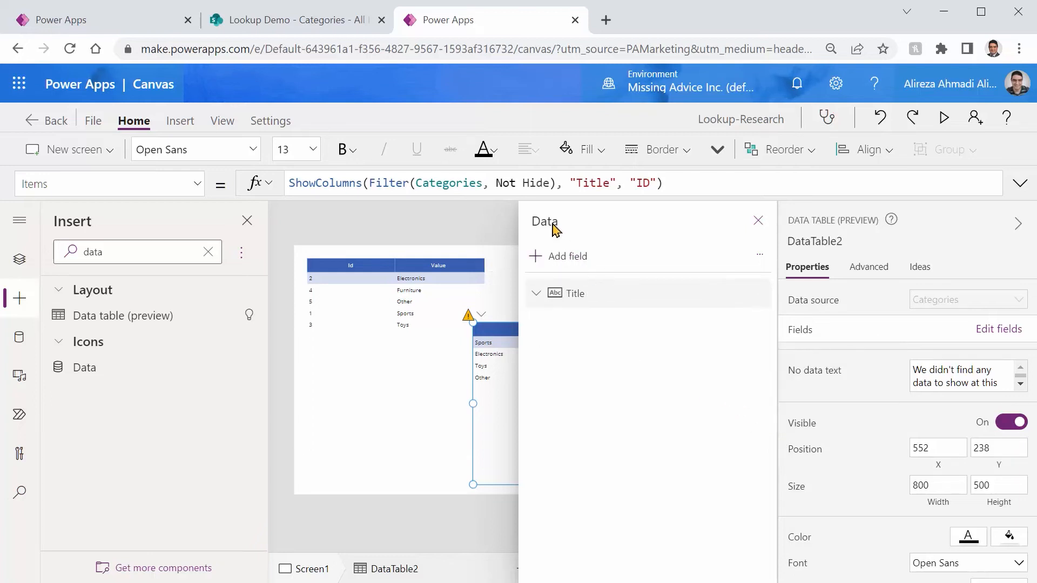
# Add the ID field back to the Categories data table and close its field settings.
pyautogui.click(574, 260)
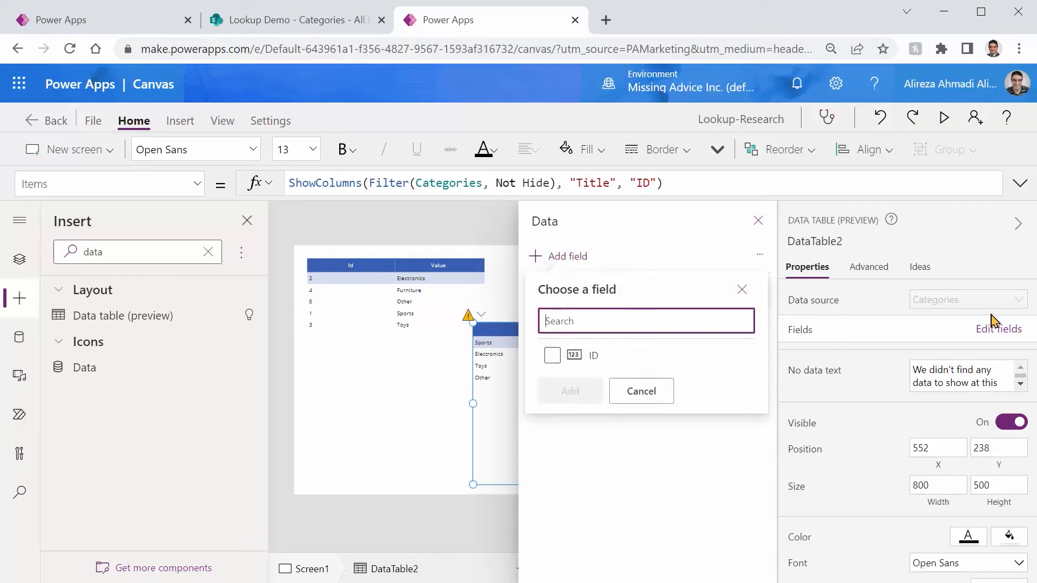
pyautogui.click(551, 358)
pyautogui.click(593, 396)
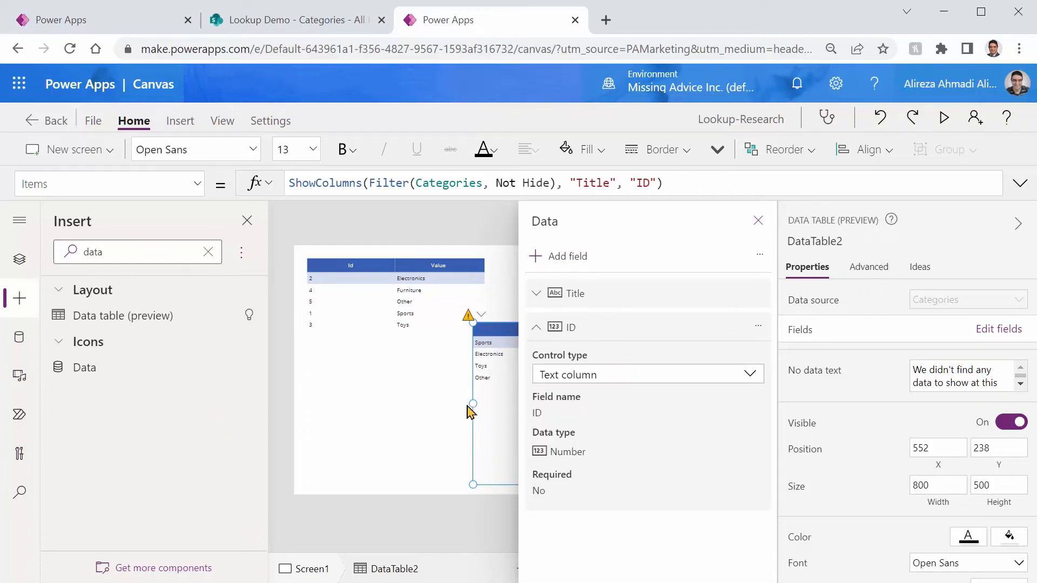
pyautogui.click(324, 184)
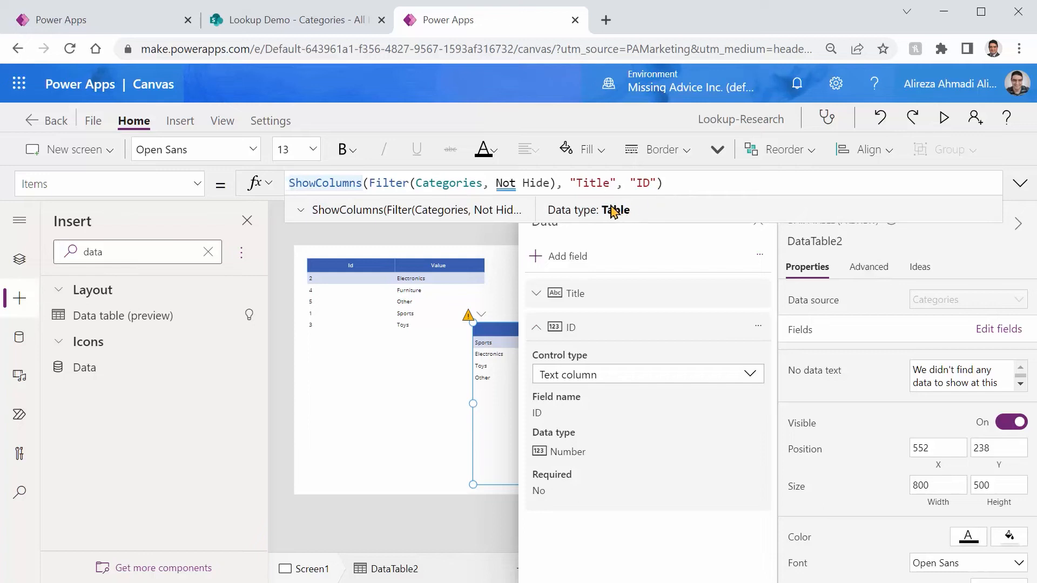
pyautogui.click(370, 493)
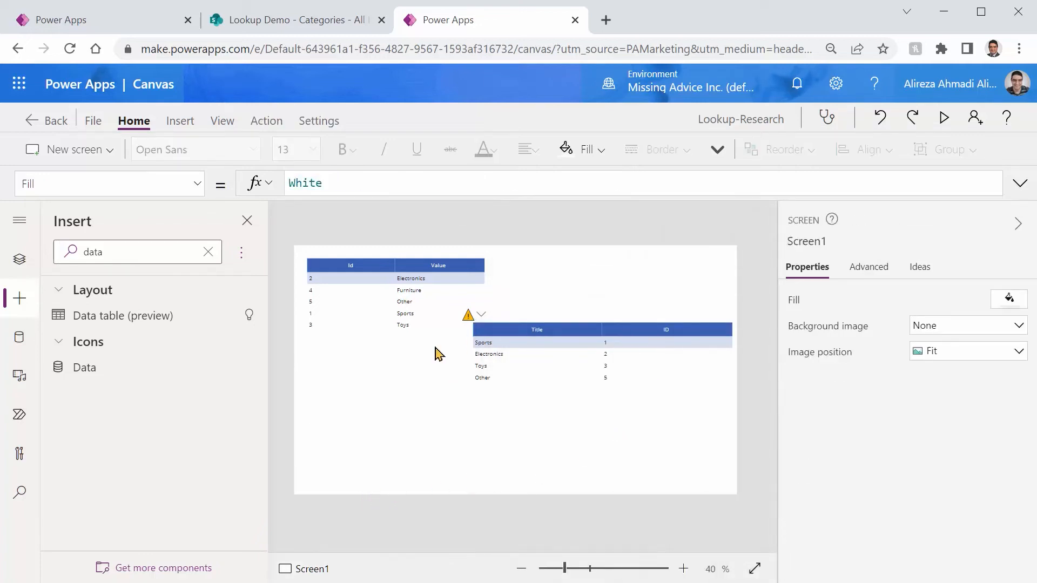
# Wrap the Categories data table's Items formula in a RenameColumns function, with the ShowColumns expression as its source.
pyautogui.click(559, 454)
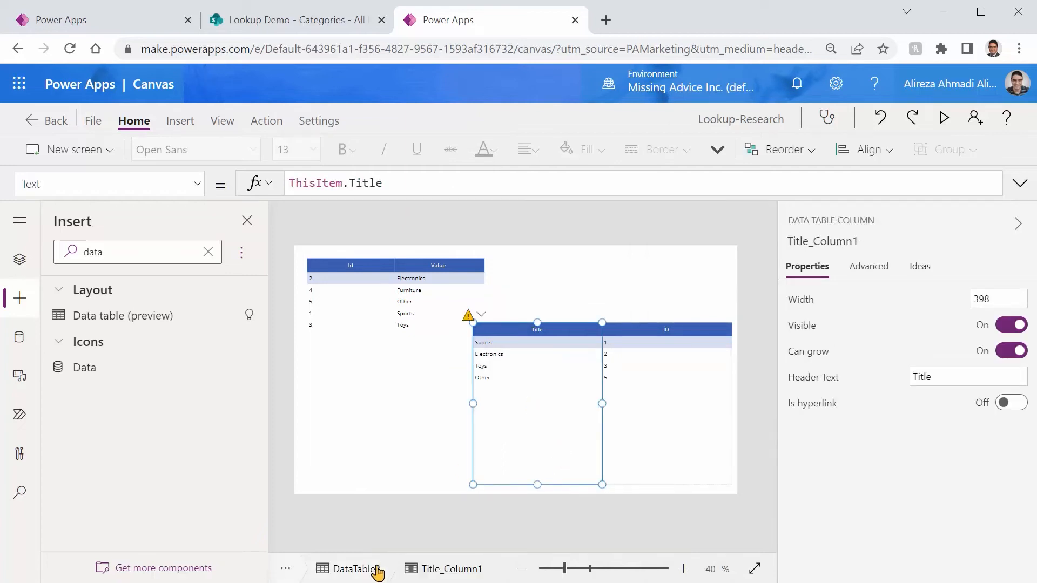
pyautogui.click(375, 568)
pyautogui.moveTo(368, 185); pyautogui.dragTo(549, 184)
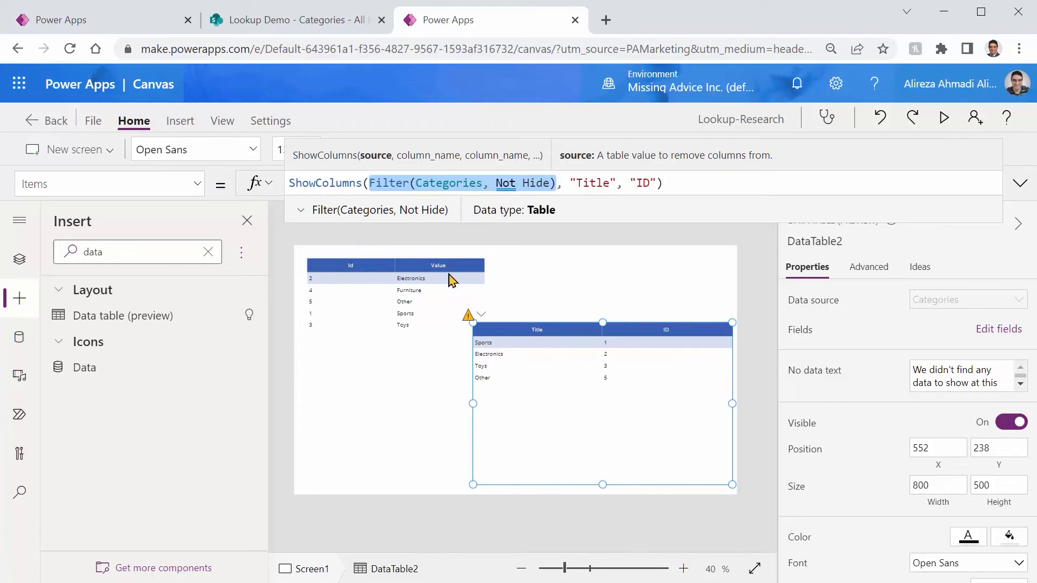
pyautogui.click(697, 182)
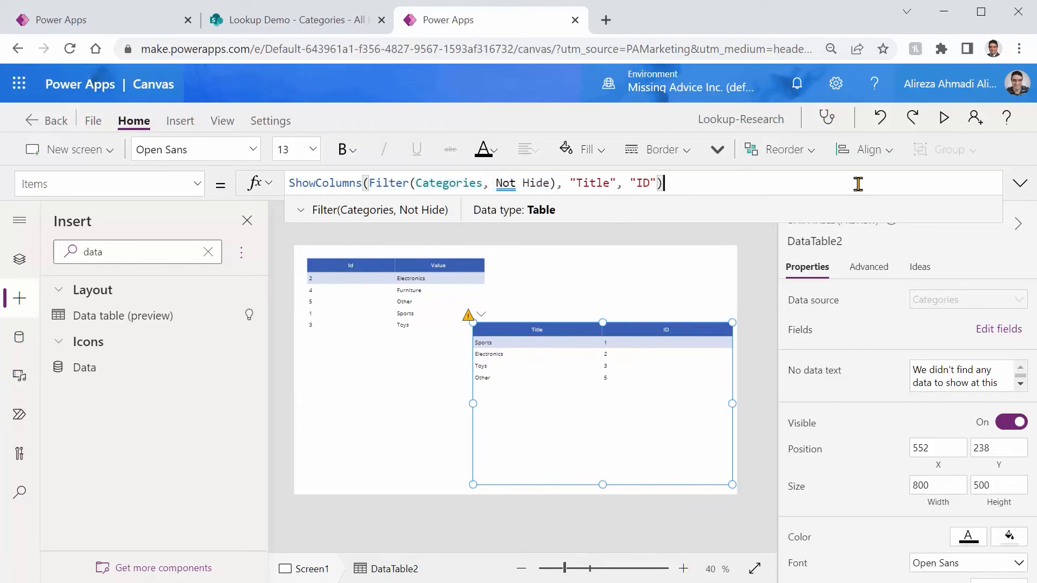
pyautogui.press('Home')
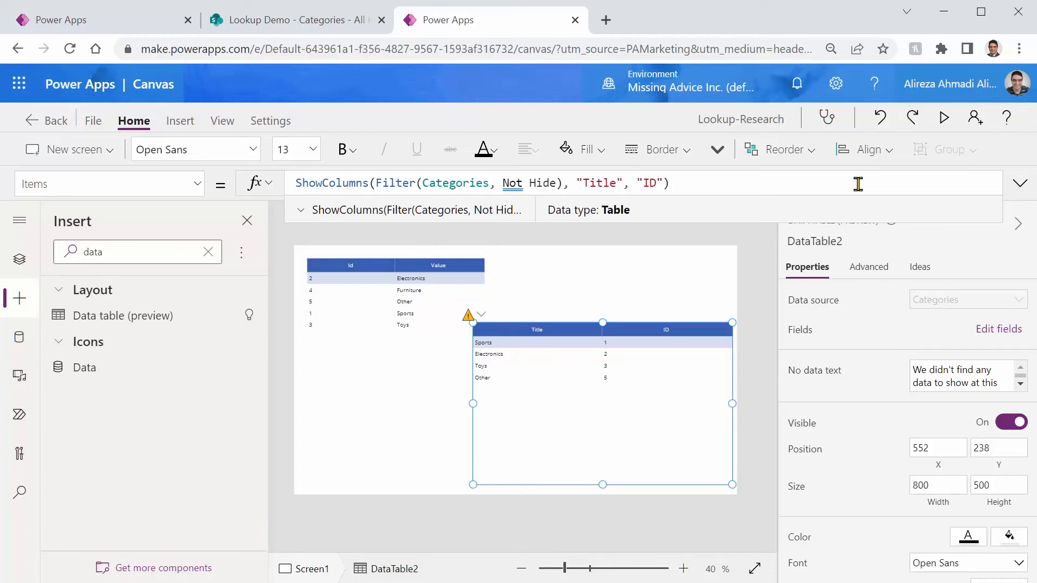
pyautogui.write('Rename')
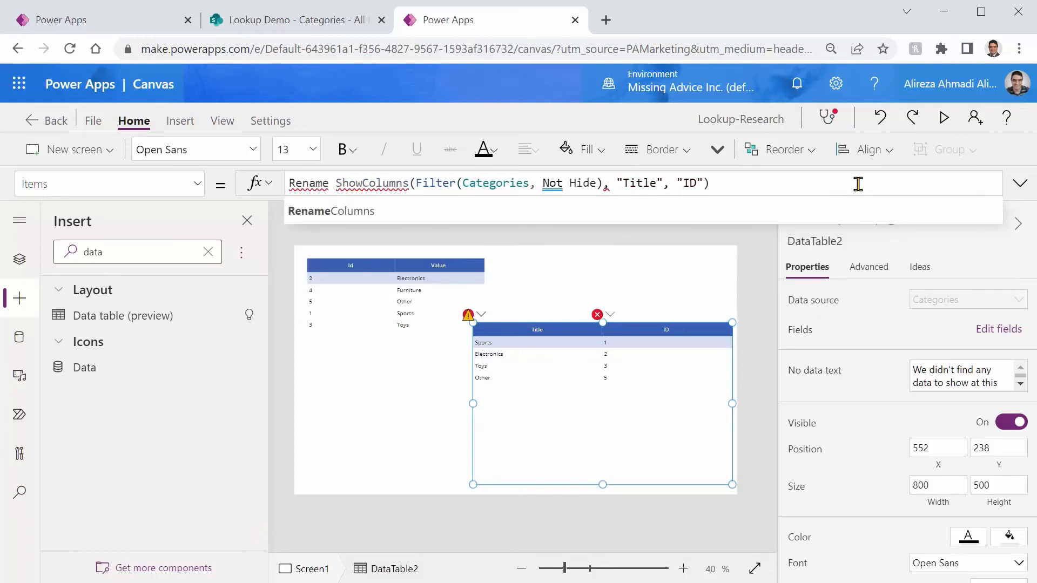
pyautogui.click(403, 221)
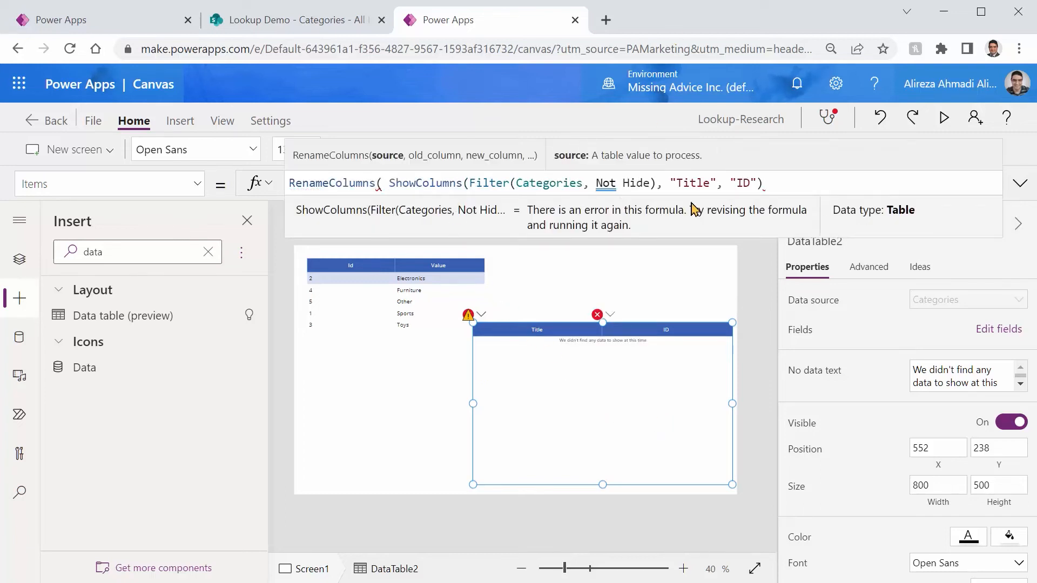
pyautogui.moveTo(389, 183); pyautogui.dragTo(778, 186)
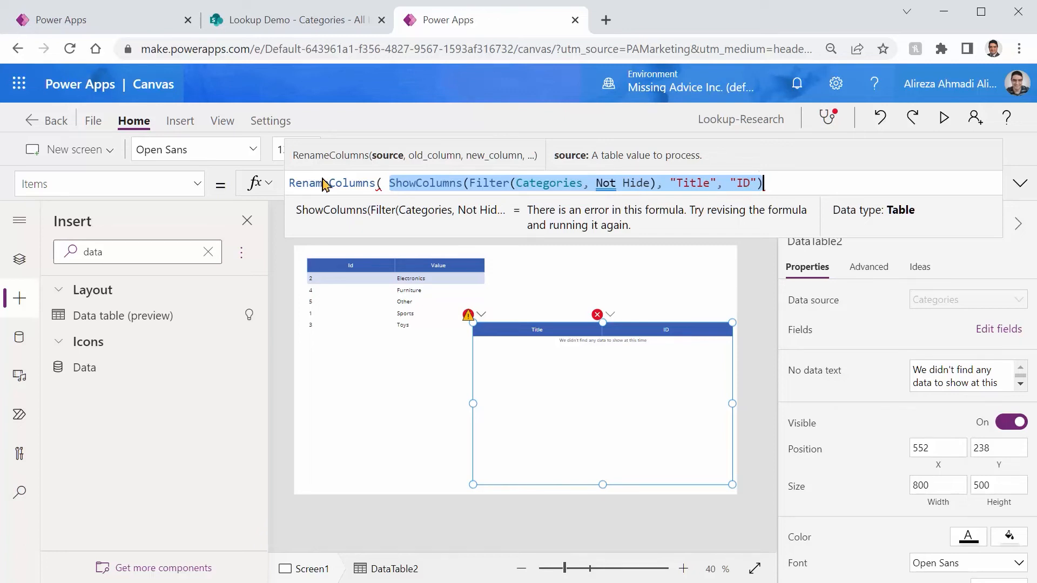
pyautogui.click(764, 184)
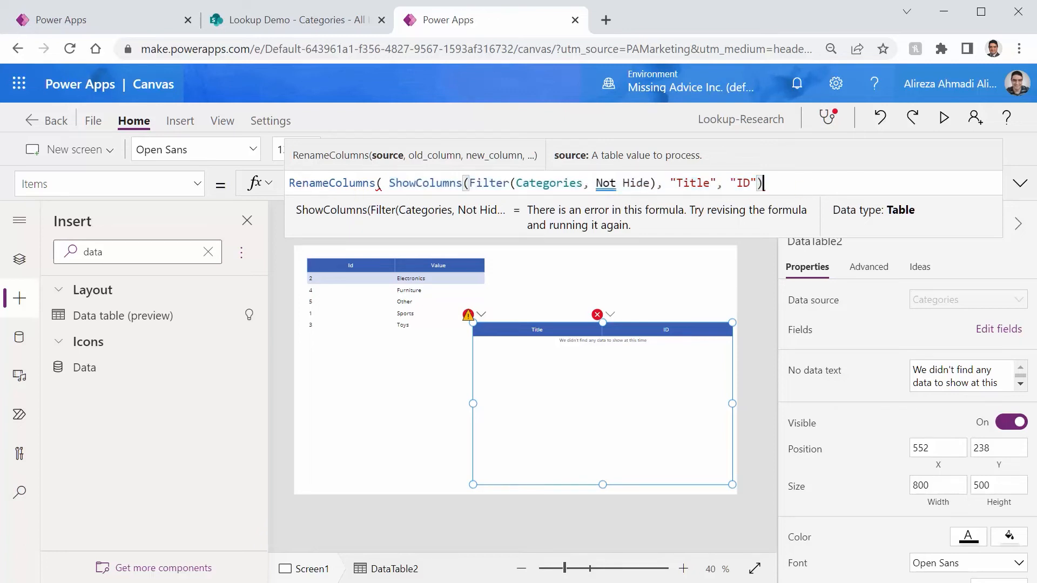
# Add the first rename pair to the RenameColumns formula, changing "Title" to "Value".
pyautogui.write(', ')
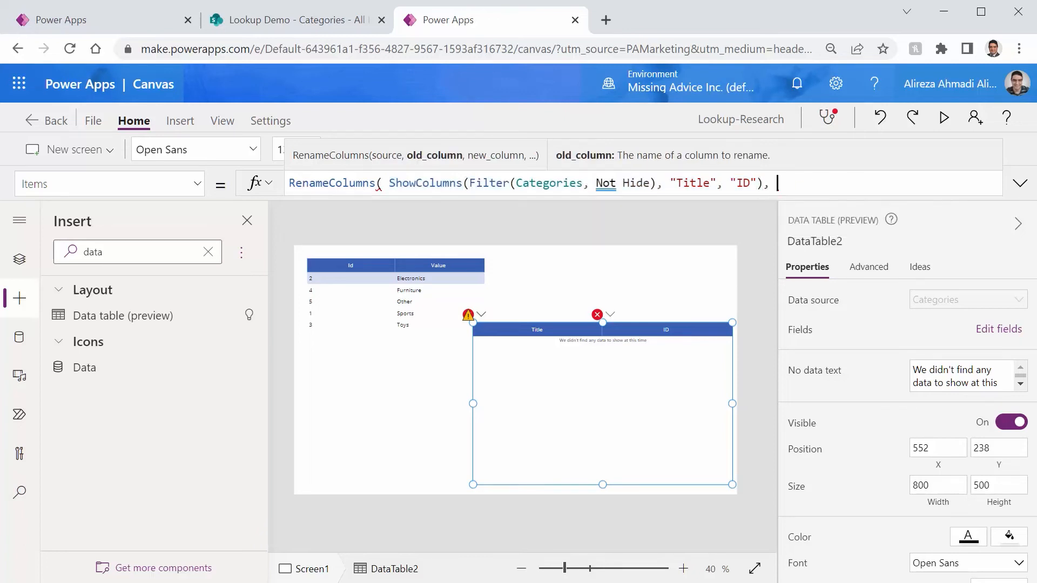
pyautogui.write('""')
pyautogui.press('Left')
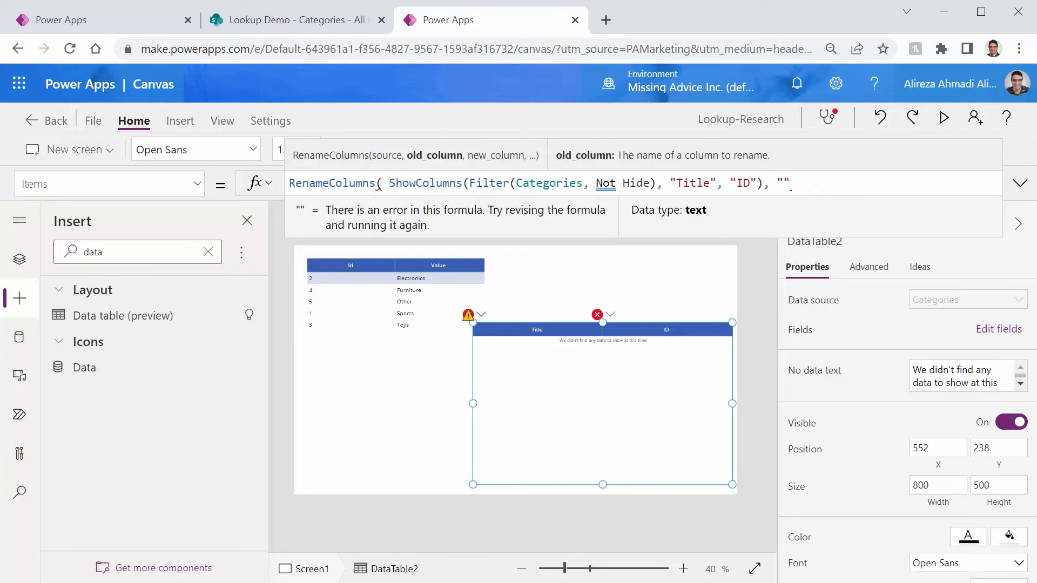
pyautogui.write('Title')
pyautogui.press('Right')
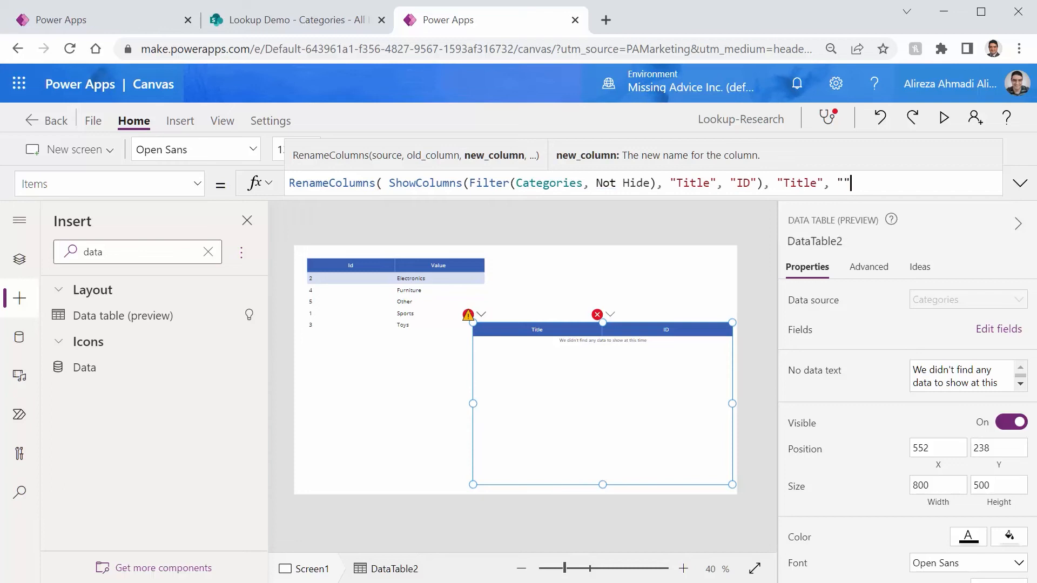
pyautogui.press('Left')
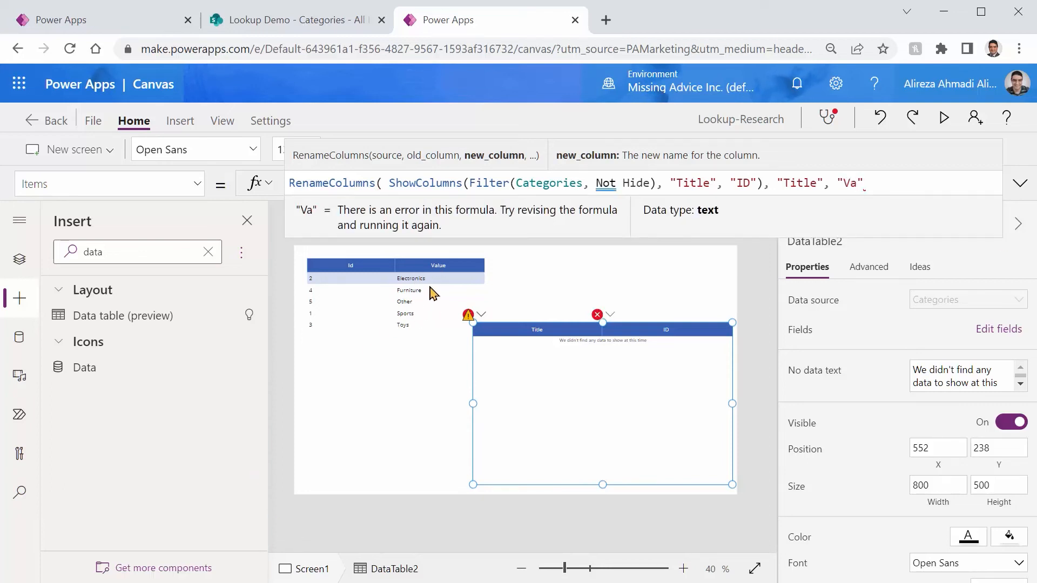
pyautogui.write('Value"')
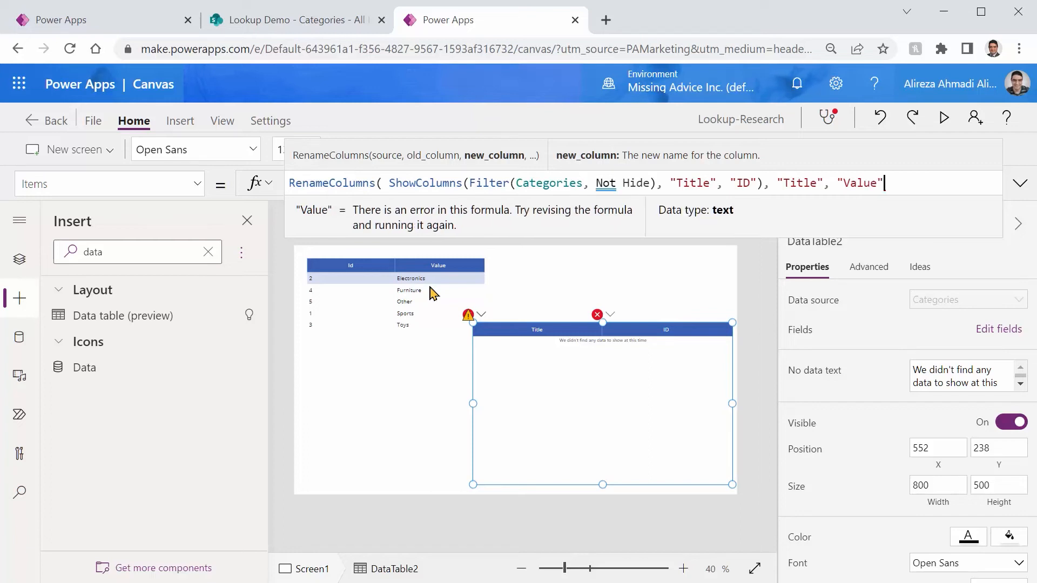
# Complete the RenameColumns formula with a second pair that renames "ID" to "Id".
pyautogui.write(',')
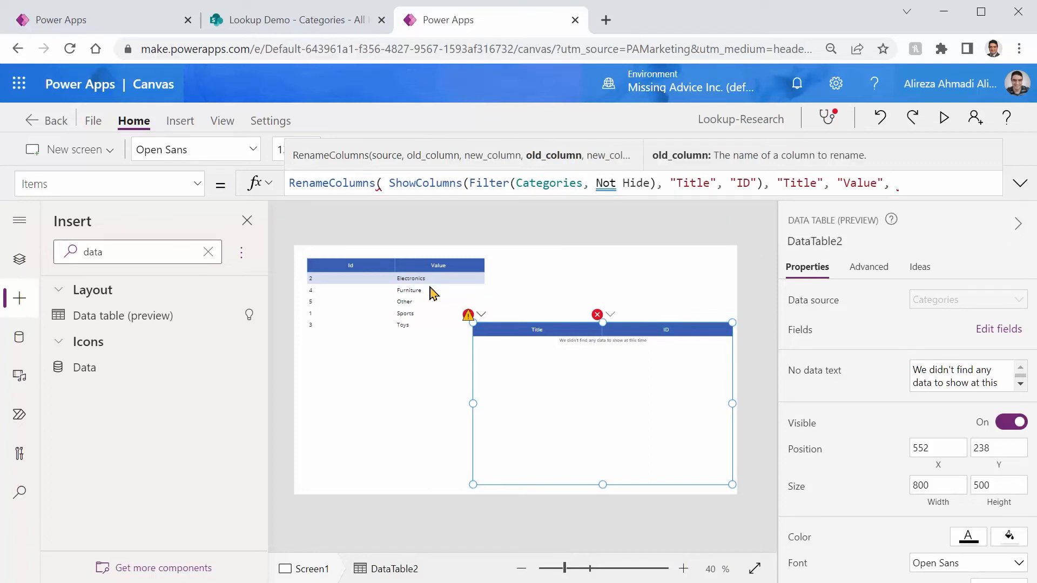
pyautogui.press('Left')
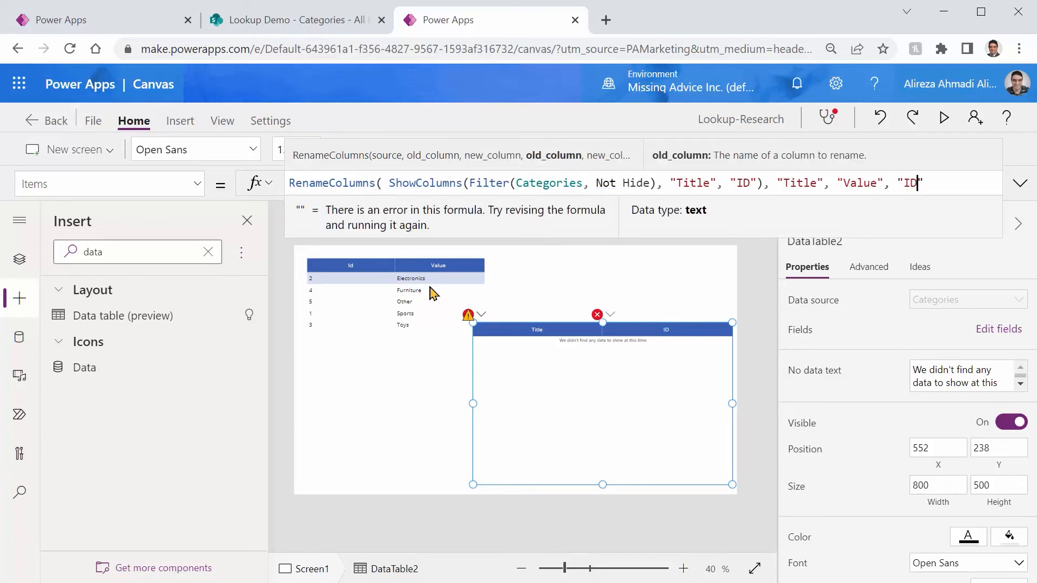
pyautogui.write('ID')
pyautogui.press('Right')
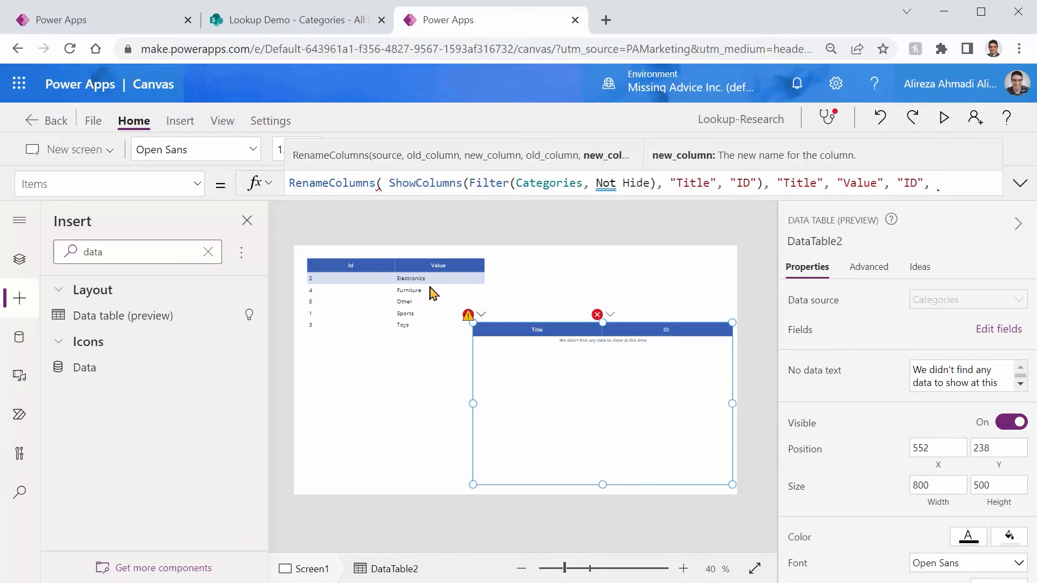
pyautogui.write(', "ID", "')
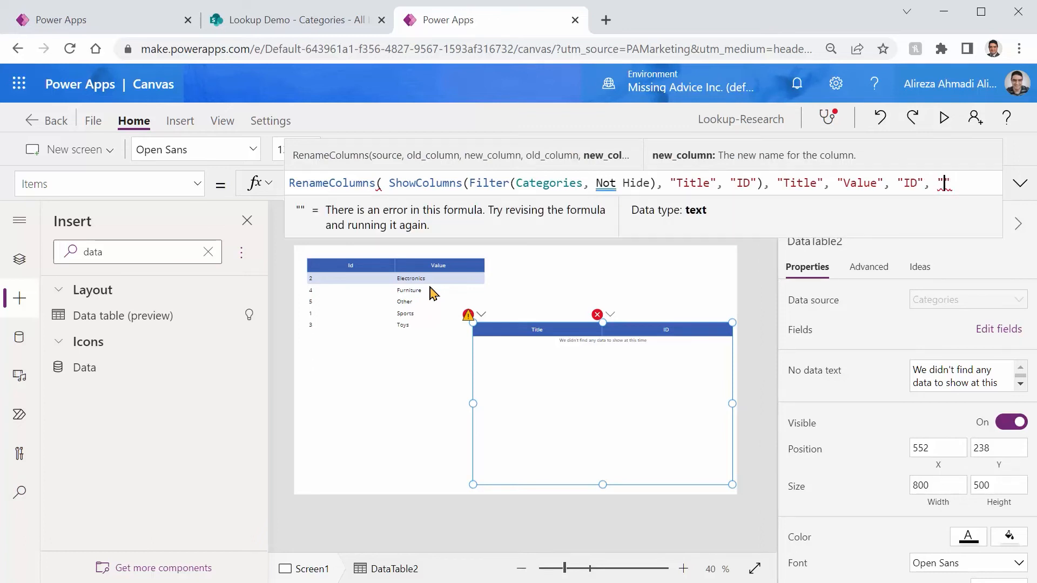
pyautogui.write('Id"')
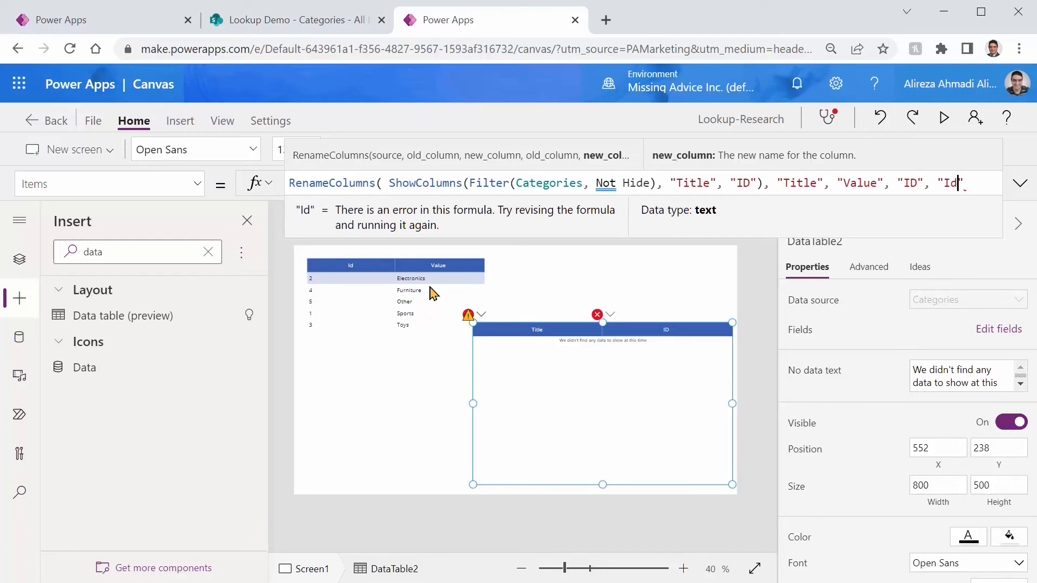
pyautogui.write(')')
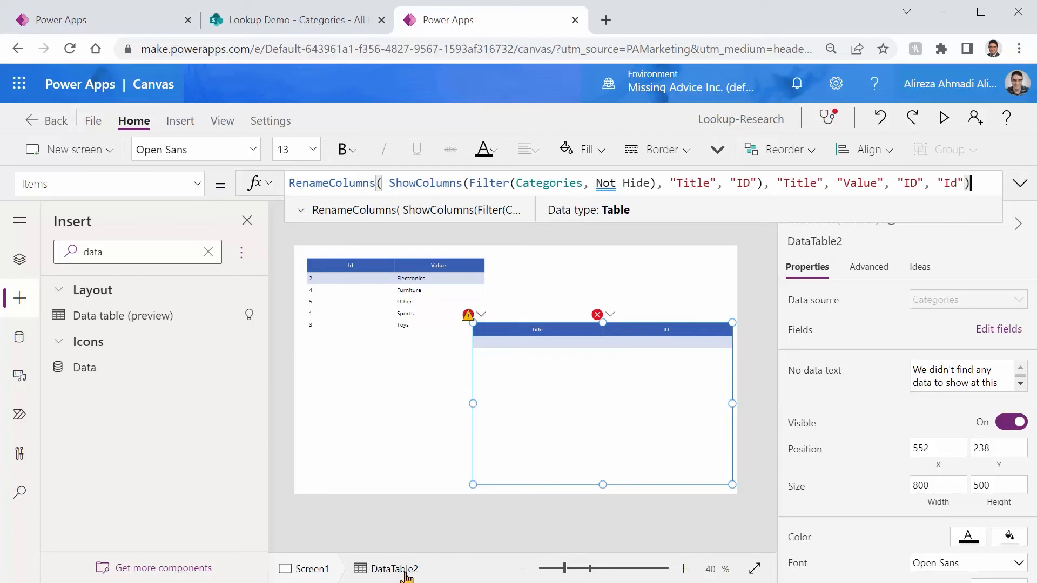
# Remove the custom Title and ID fields from the Categories data table.
pyautogui.click(999, 331)
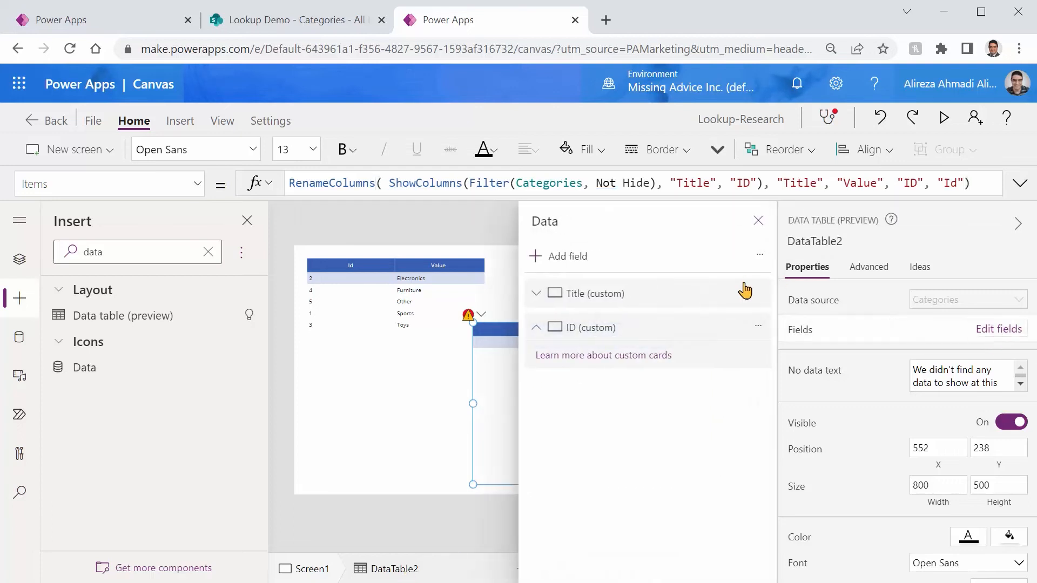
pyautogui.click(756, 294)
pyautogui.click(772, 379)
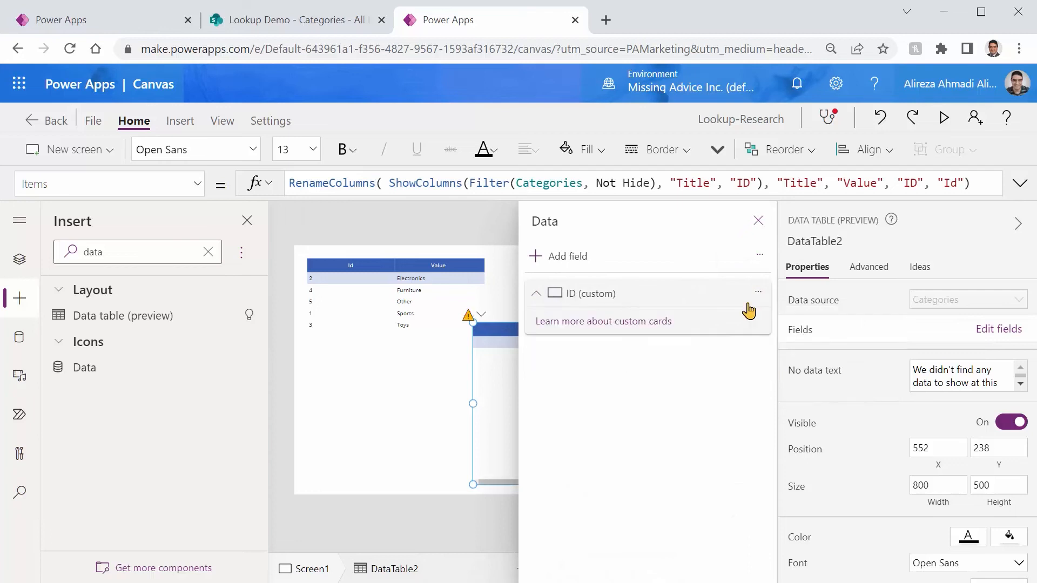
pyautogui.click(746, 298)
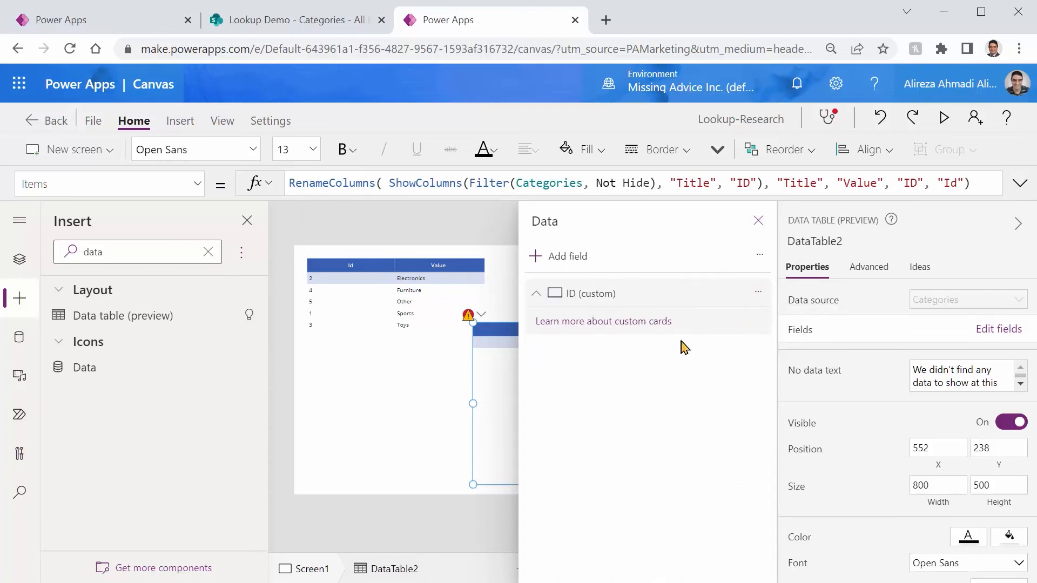
pyautogui.click(758, 292)
pyautogui.click(780, 352)
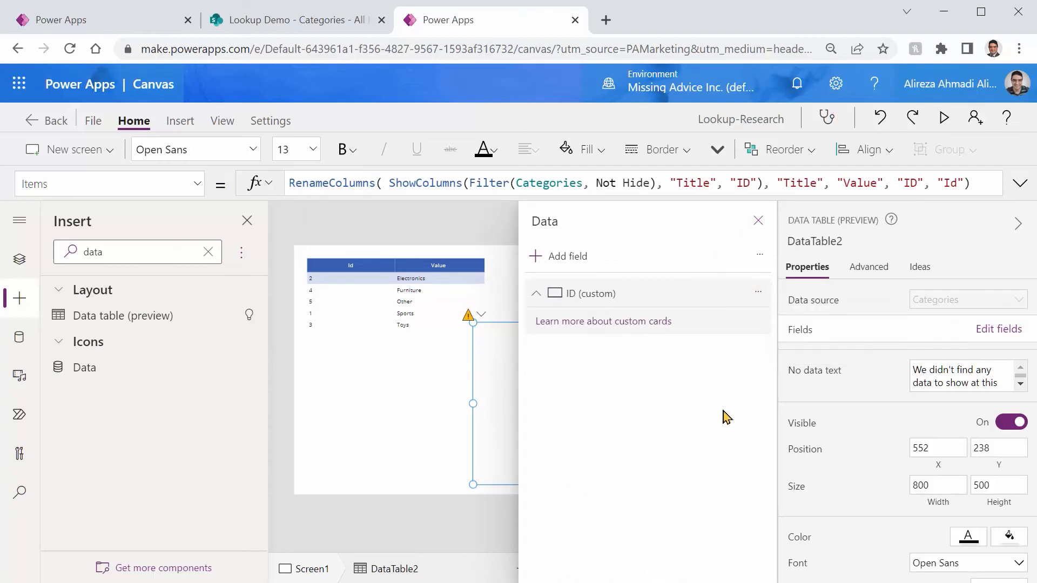
# Add the Id and Value fields to the Categories data table and close its field settings.
pyautogui.click(567, 258)
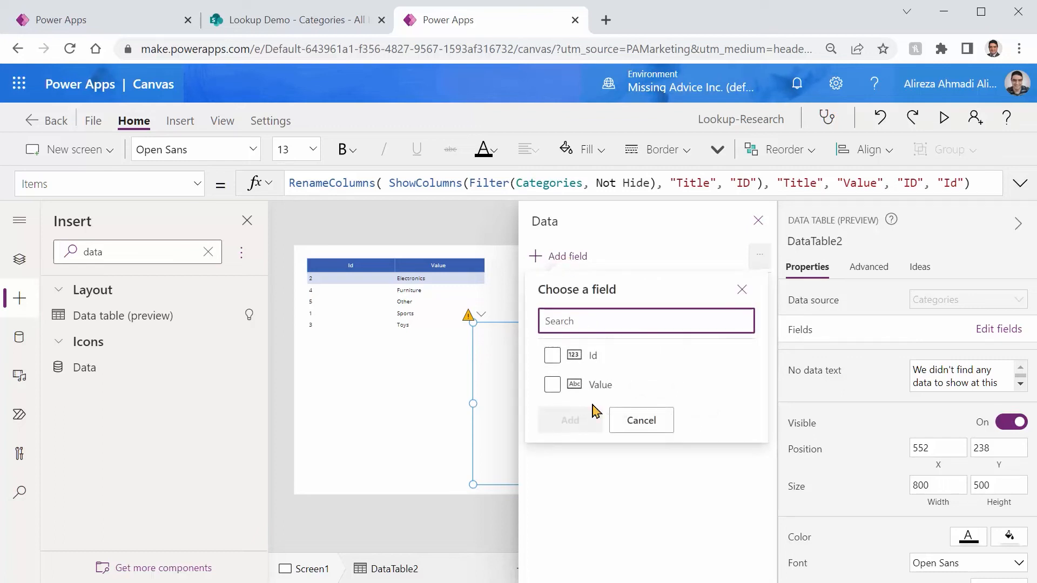
pyautogui.click(553, 356)
pyautogui.click(552, 384)
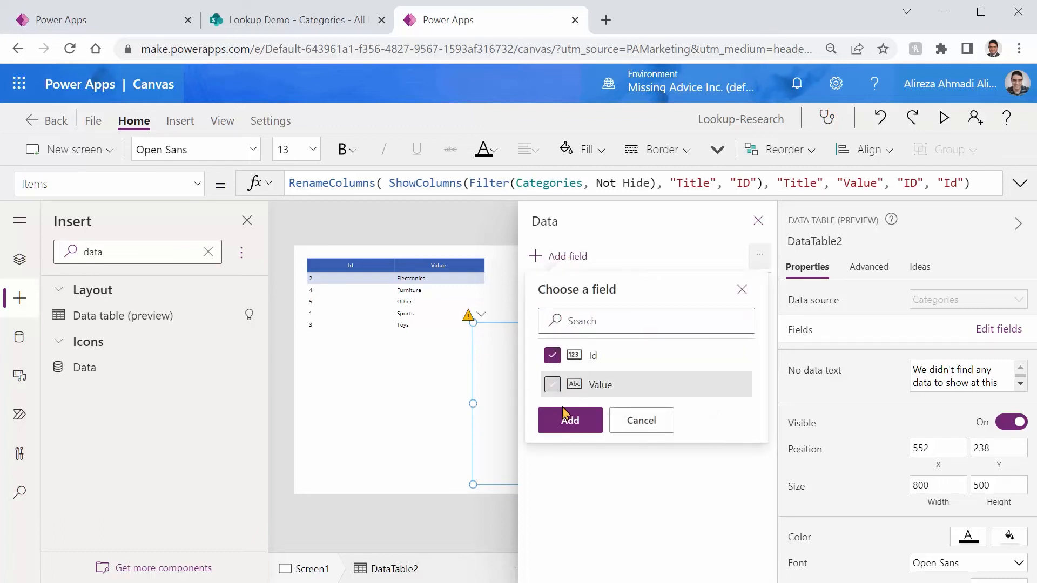
pyautogui.click(565, 420)
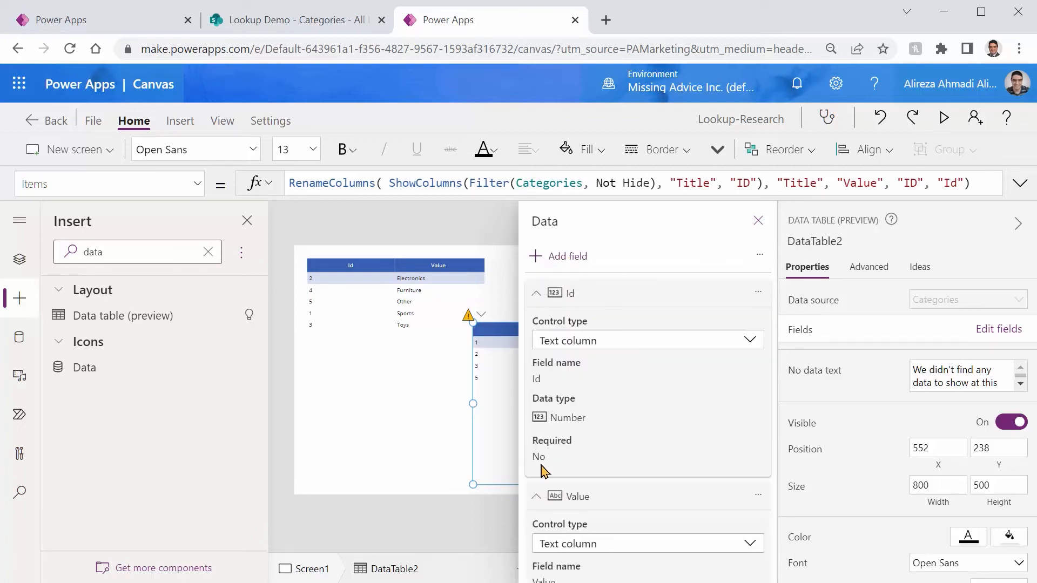
pyautogui.click(759, 220)
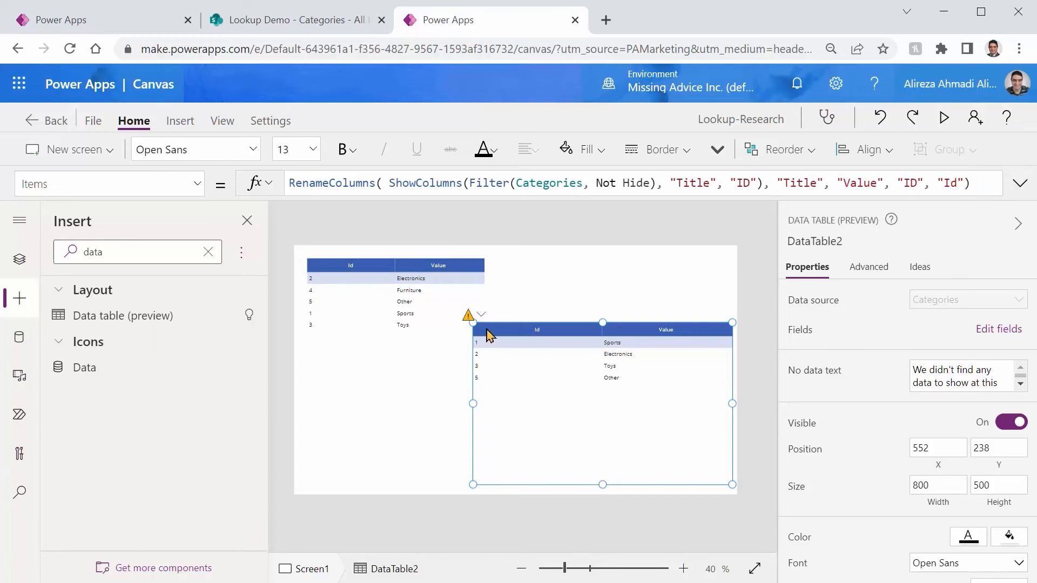
# Select the data table's entire RenameColumns formula and switch to the Category combo box in the SharePoint form app.
pyautogui.click(982, 184)
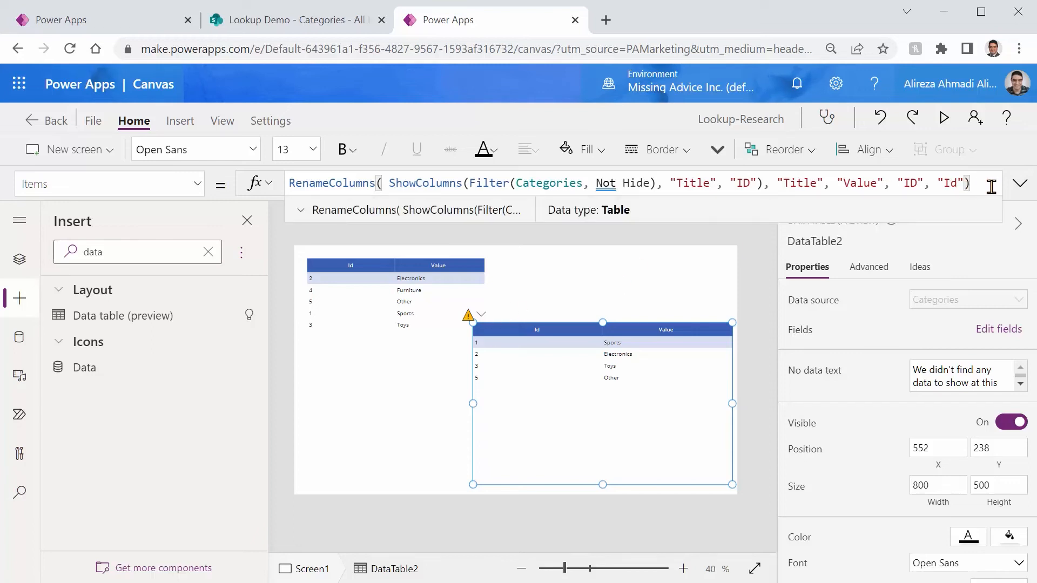
pyautogui.hotkey('ctrl', 'a')
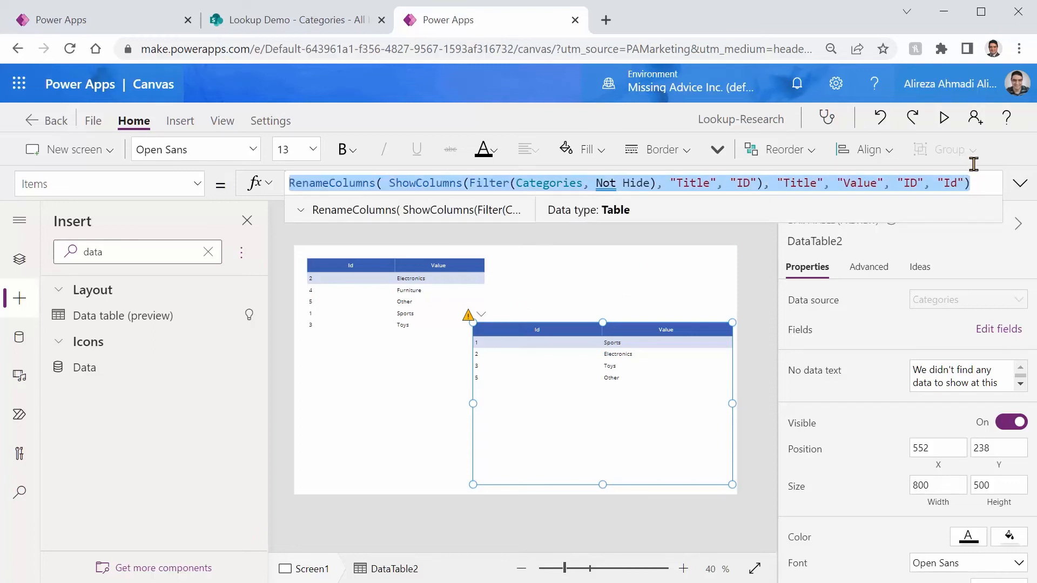
pyautogui.click(63, 23)
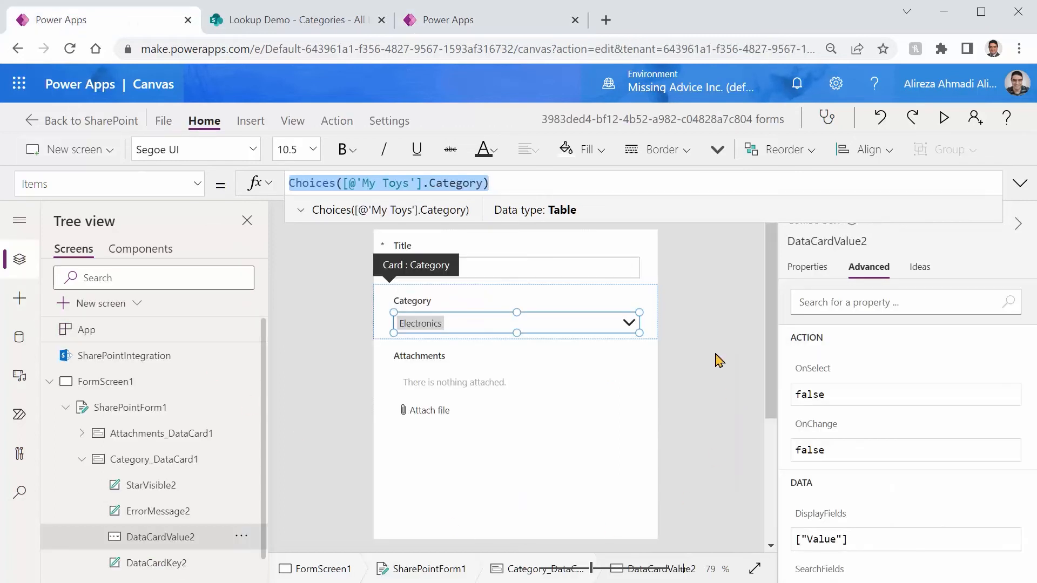
pyautogui.click(571, 326)
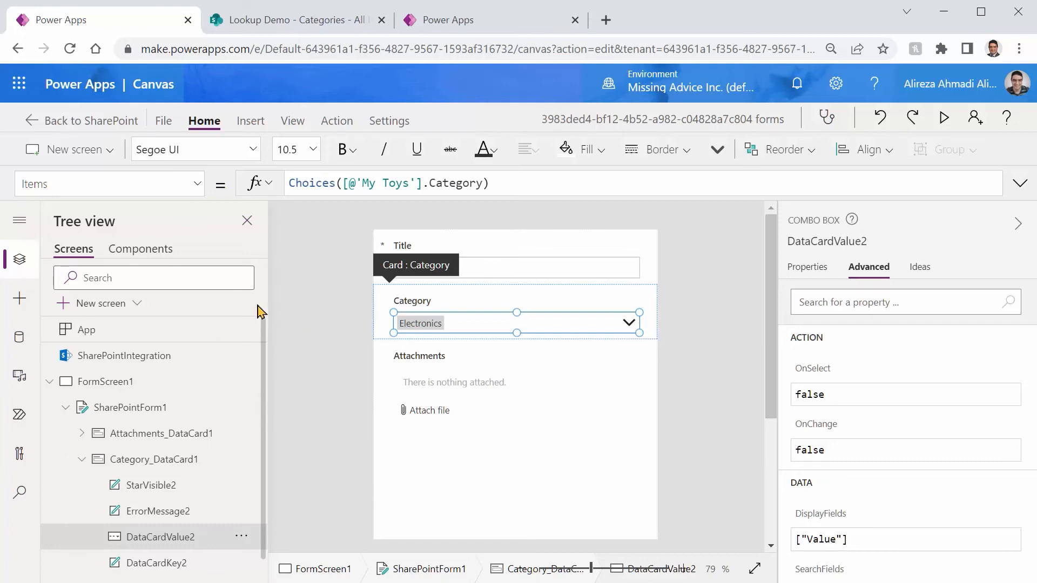
# Check which data sources are connected in the Lookup-Research app and in the My Toys form app.
pyautogui.click(440, 21)
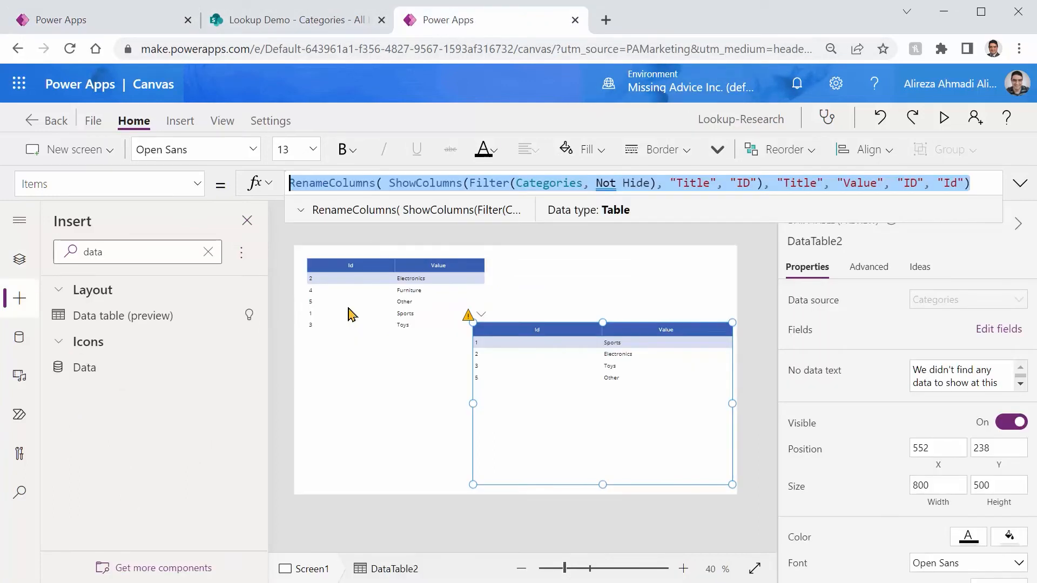
pyautogui.click(22, 339)
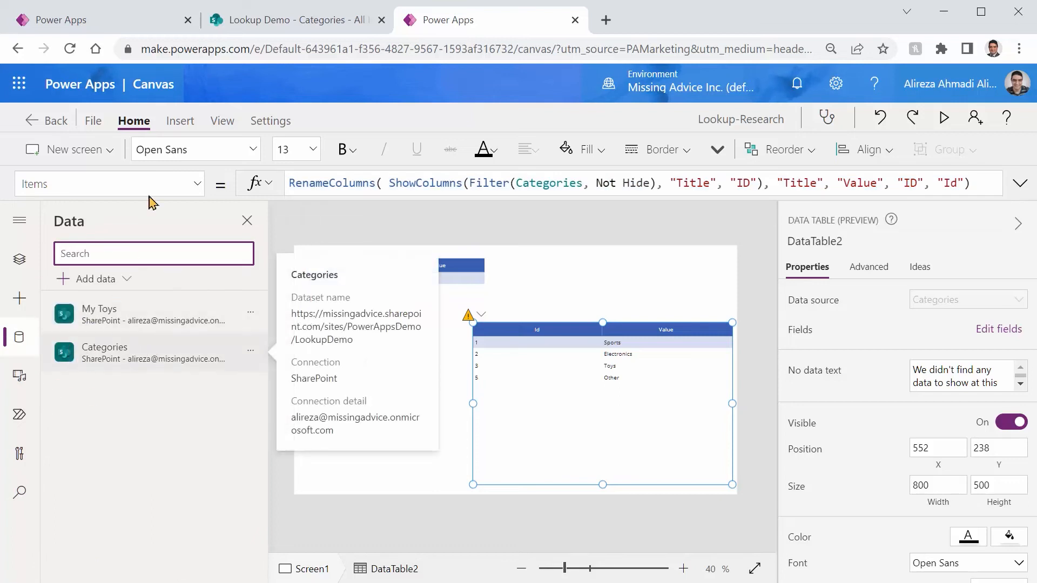
pyautogui.click(82, 21)
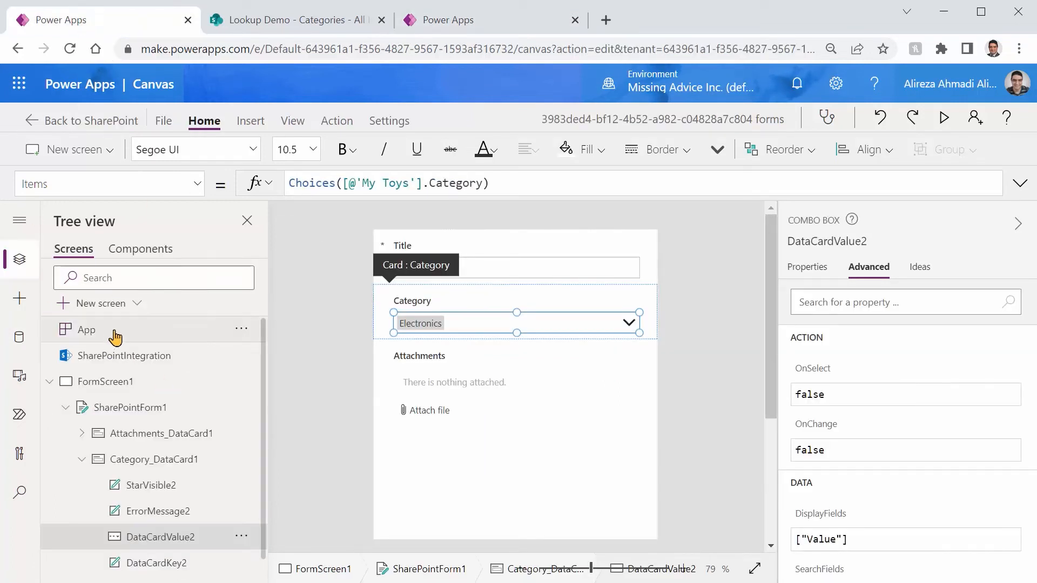
pyautogui.click(6, 340)
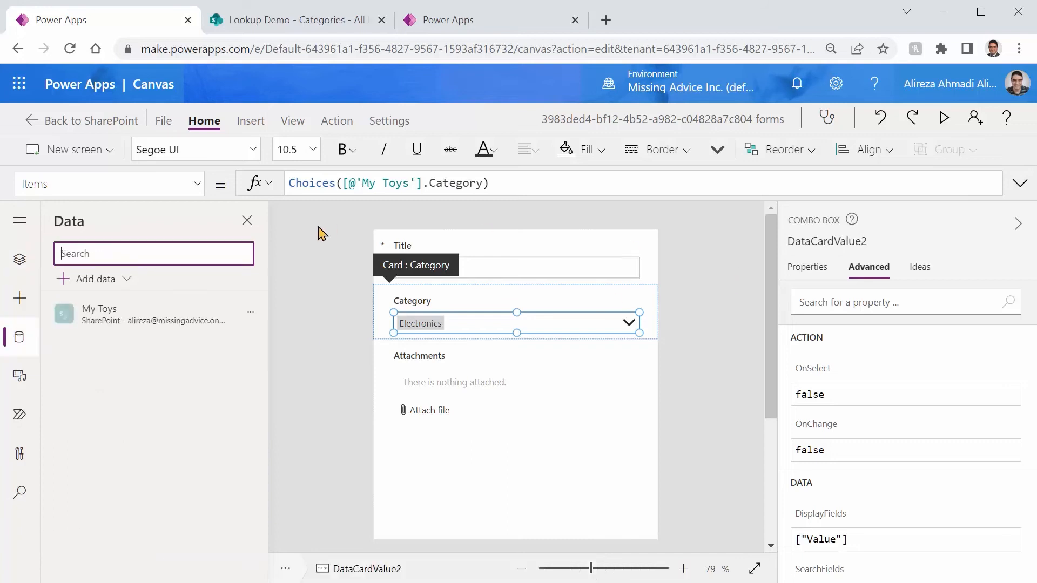
# Connect the Categories list from the Lookup Demo SharePoint site as a data source in the My Toys form app.
pyautogui.click(102, 281)
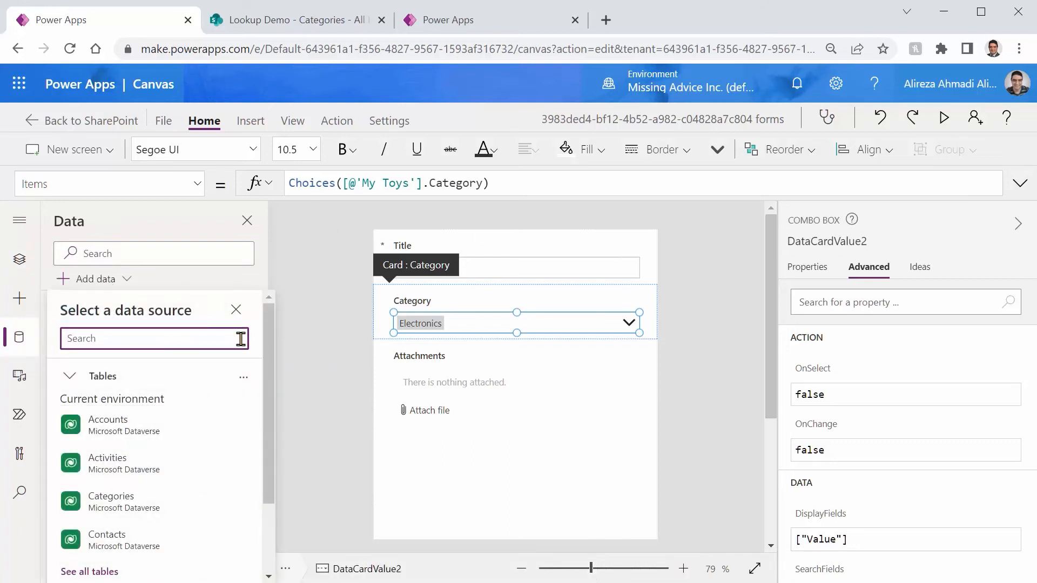
pyautogui.write('Sharepoi')
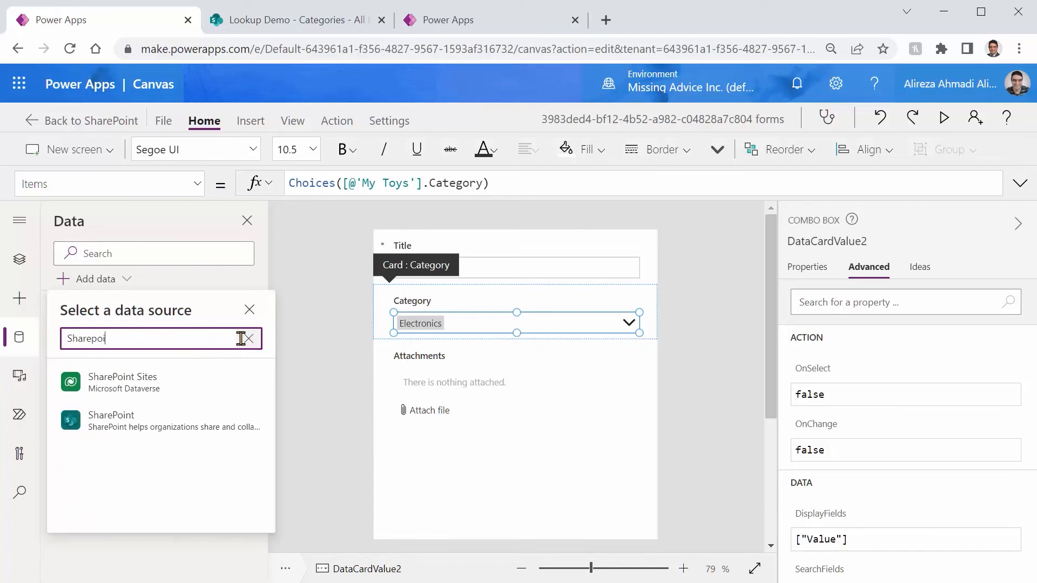
pyautogui.click(157, 419)
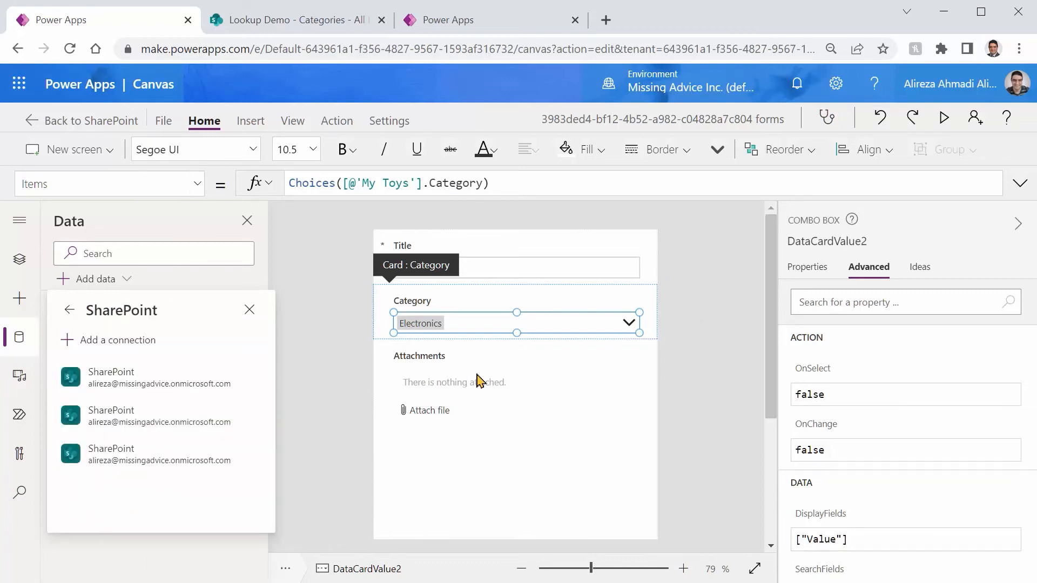
pyautogui.click(169, 382)
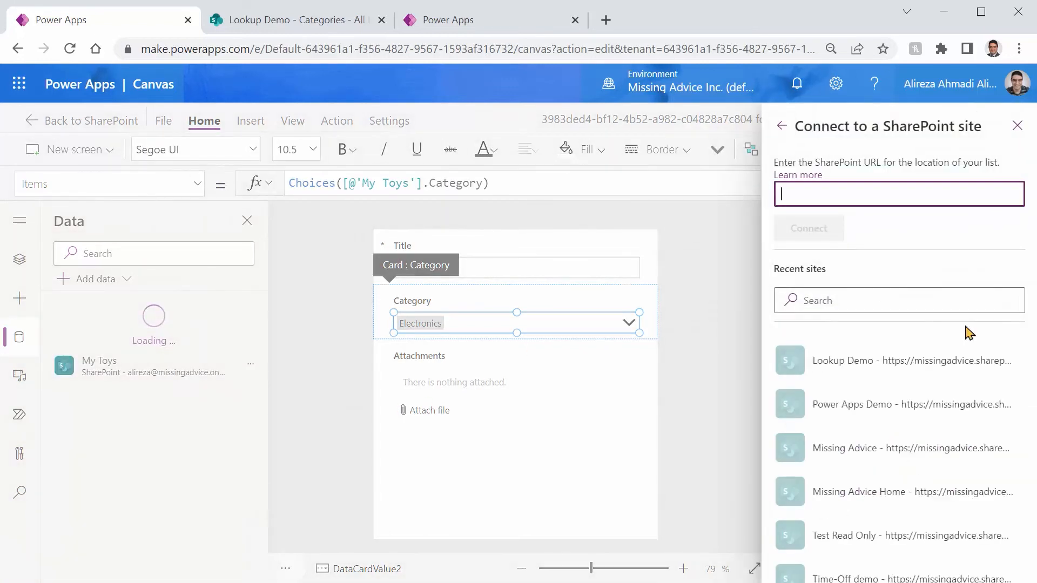
pyautogui.click(786, 360)
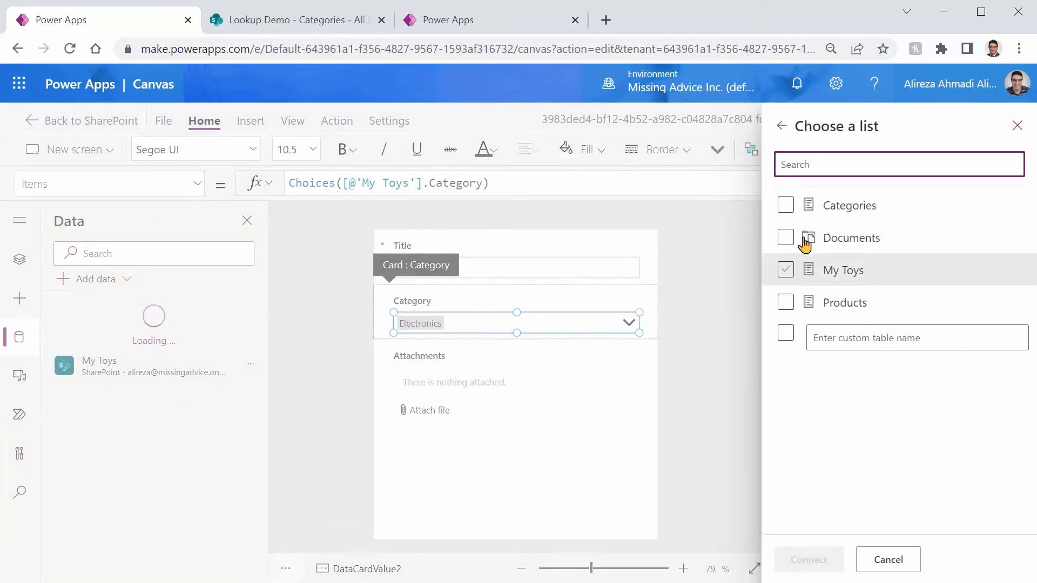
pyautogui.click(786, 206)
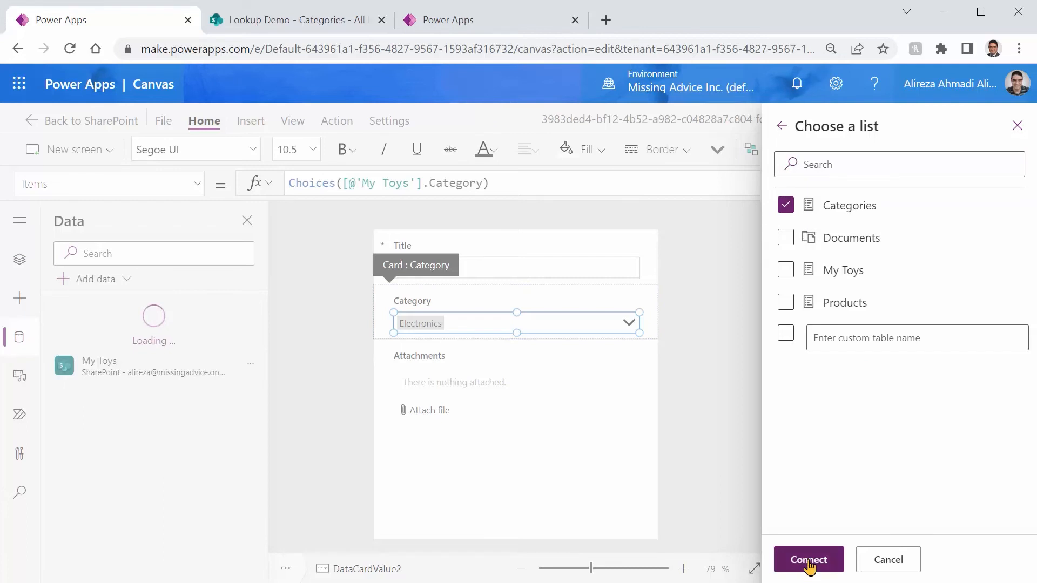
pyautogui.click(808, 561)
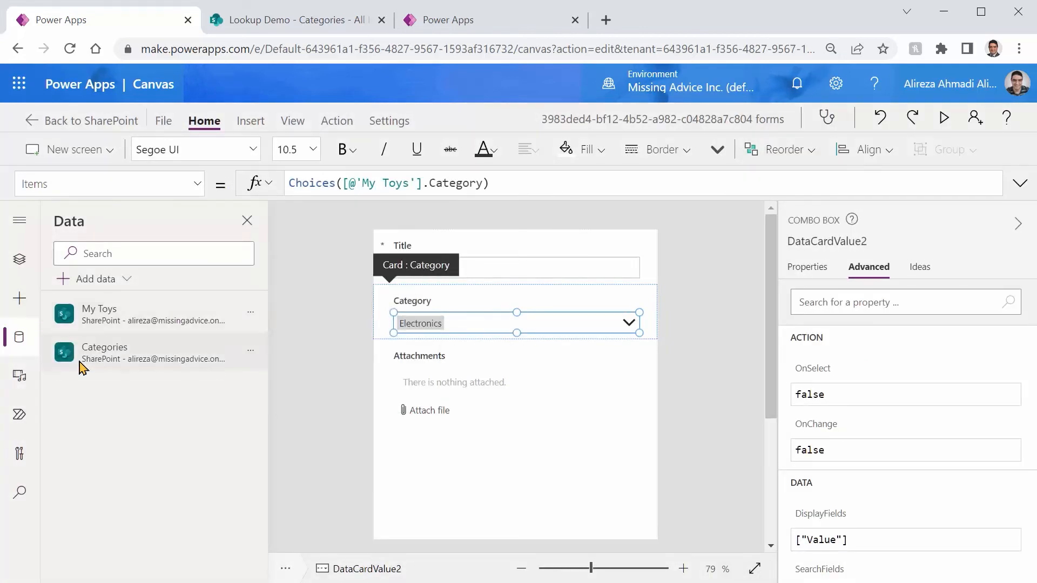
pyautogui.moveTo(80, 365)
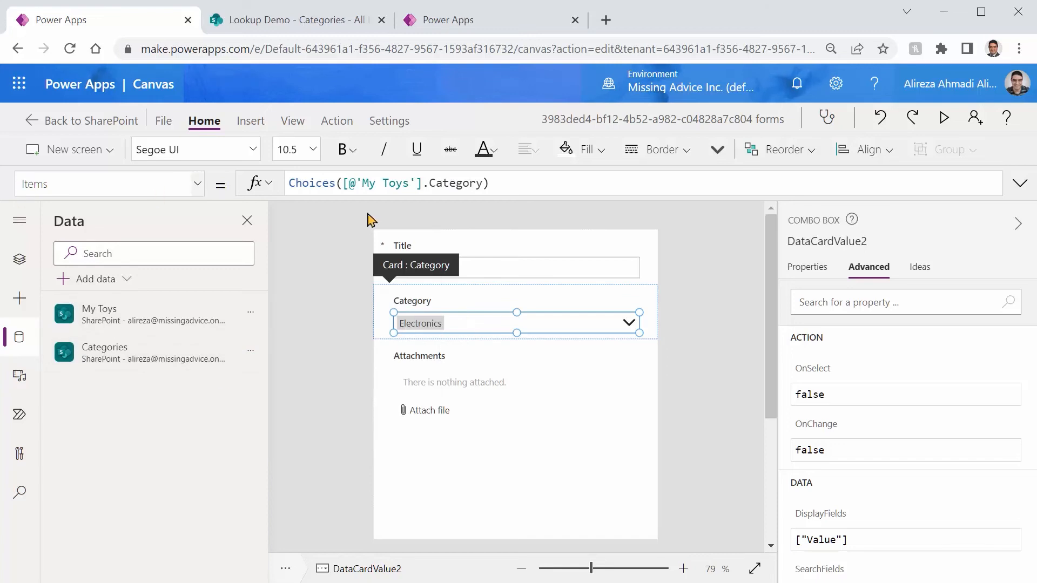
# Copy the Lookup-Research data table's full RenameColumns formula into the Items property of the form's Category combo box and save the form.
pyautogui.click(432, 21)
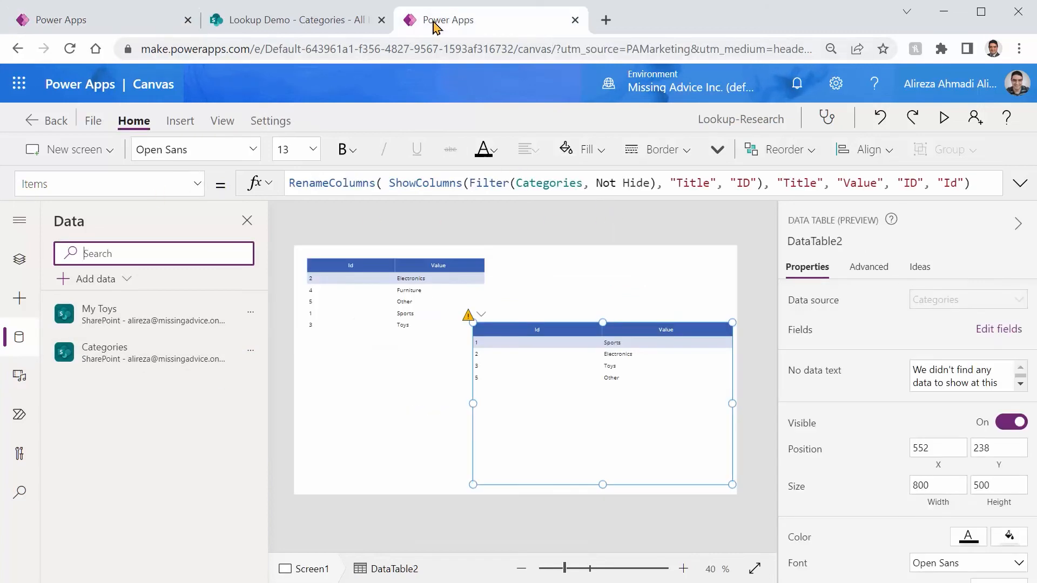
pyautogui.click(528, 185)
pyautogui.click(529, 184)
pyautogui.hotkey('ctrl', 'a')
pyautogui.hotkey('ctrl', 'c')
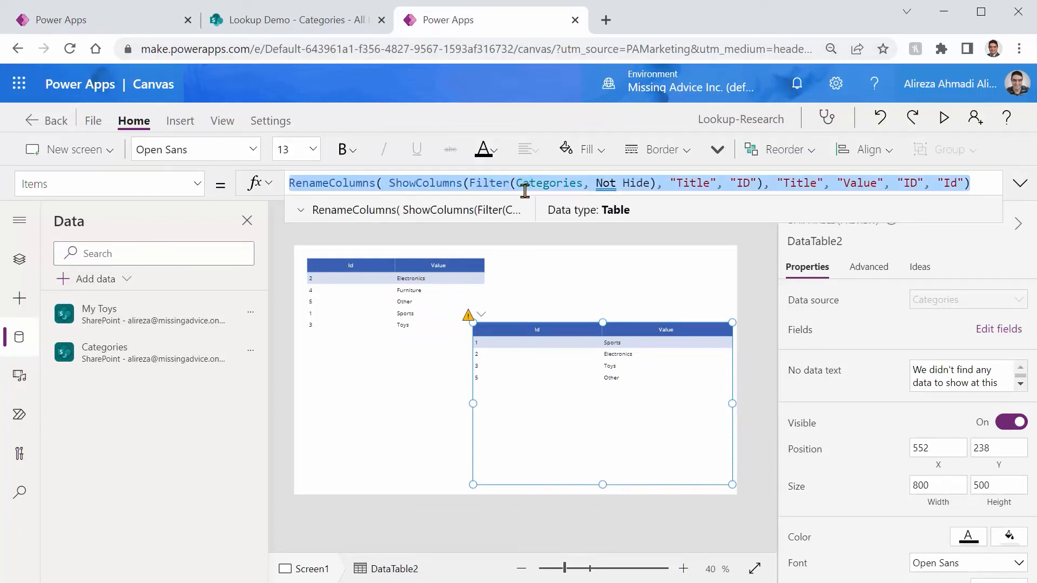
pyautogui.click(104, 27)
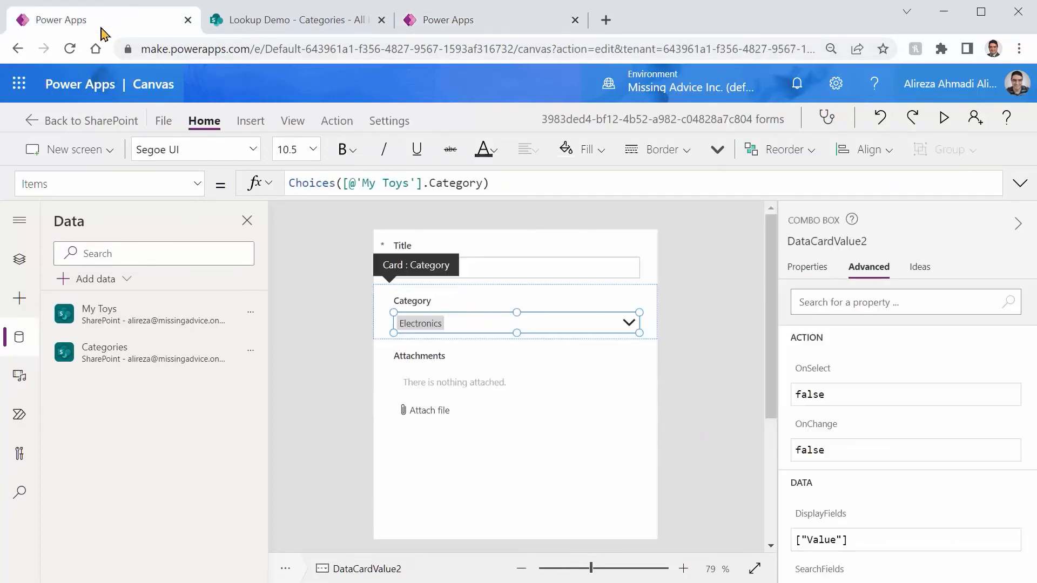
pyautogui.click(529, 188)
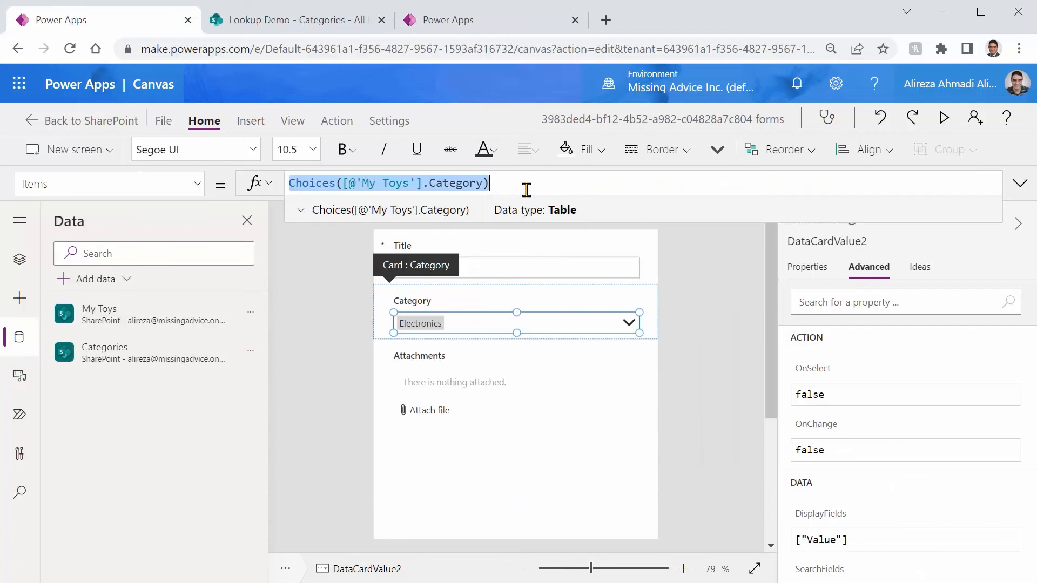
pyautogui.hotkey('ctrl', 'v')
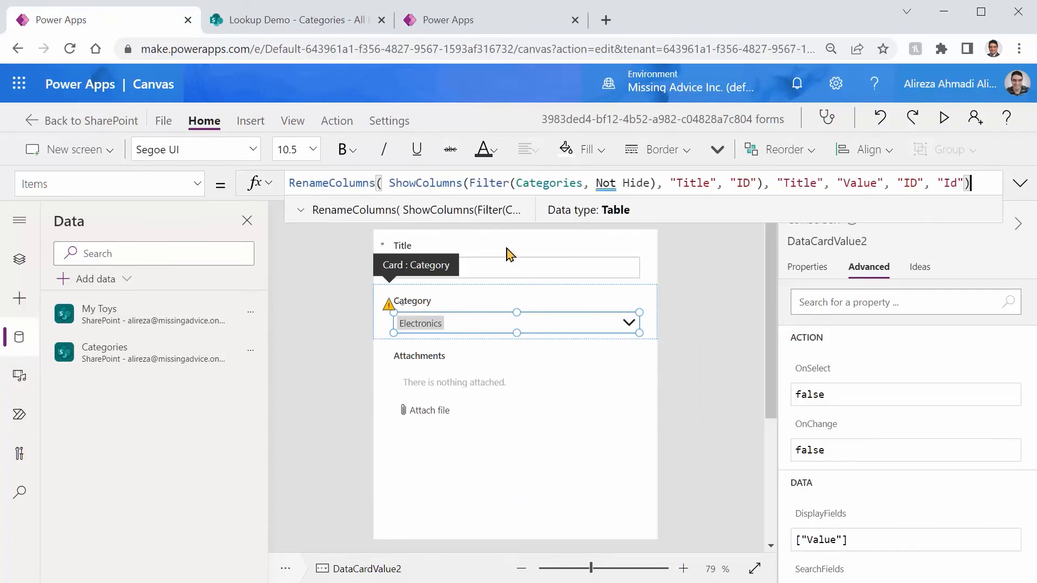
pyautogui.hotkey('ctrl', 's')
# Preview the form and check which choices the Category combo box offers.
pyautogui.click(945, 117)
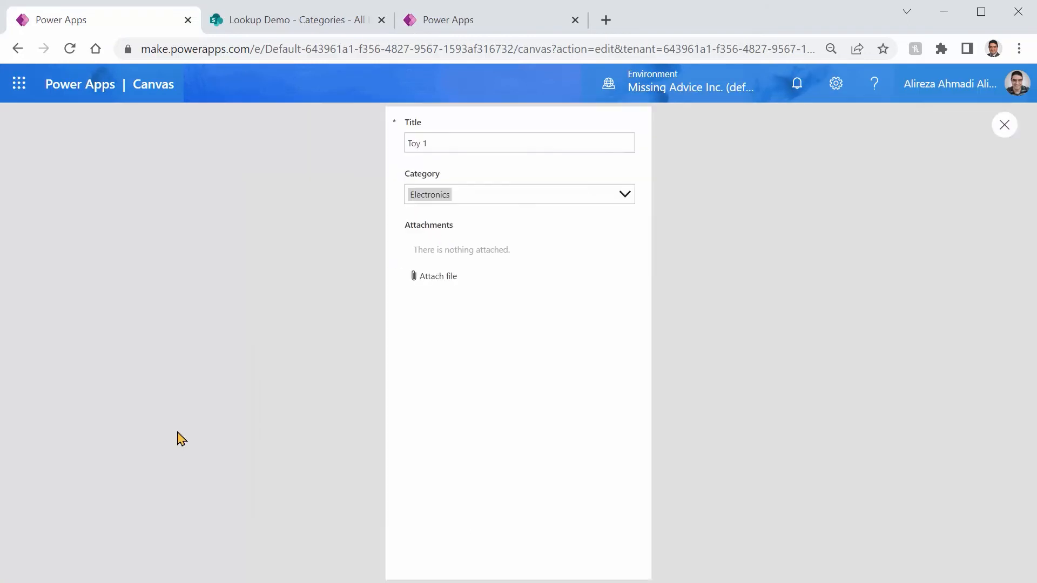
pyautogui.click(622, 199)
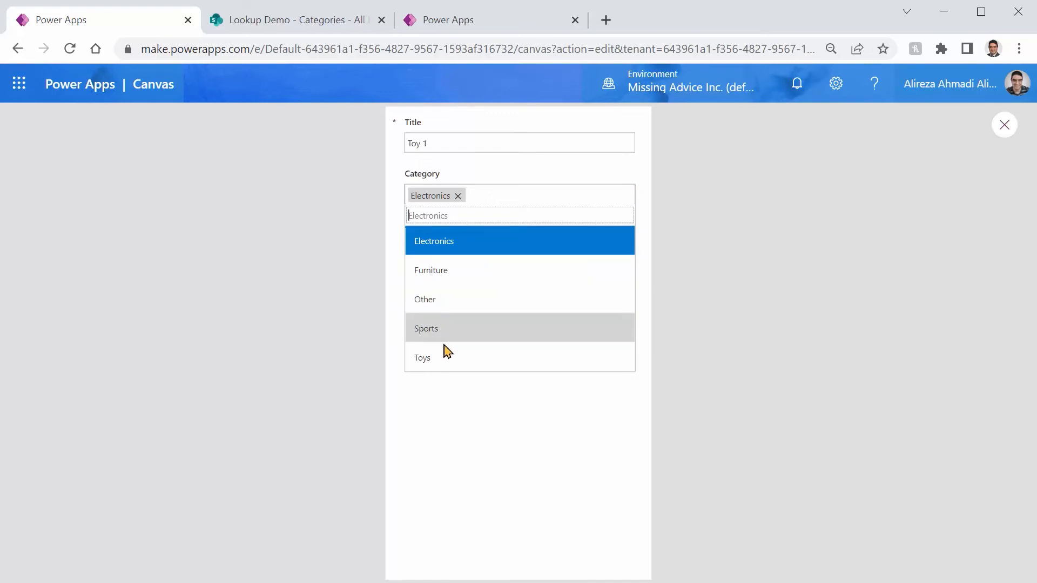
pyautogui.click(1008, 141)
pyautogui.click(1006, 135)
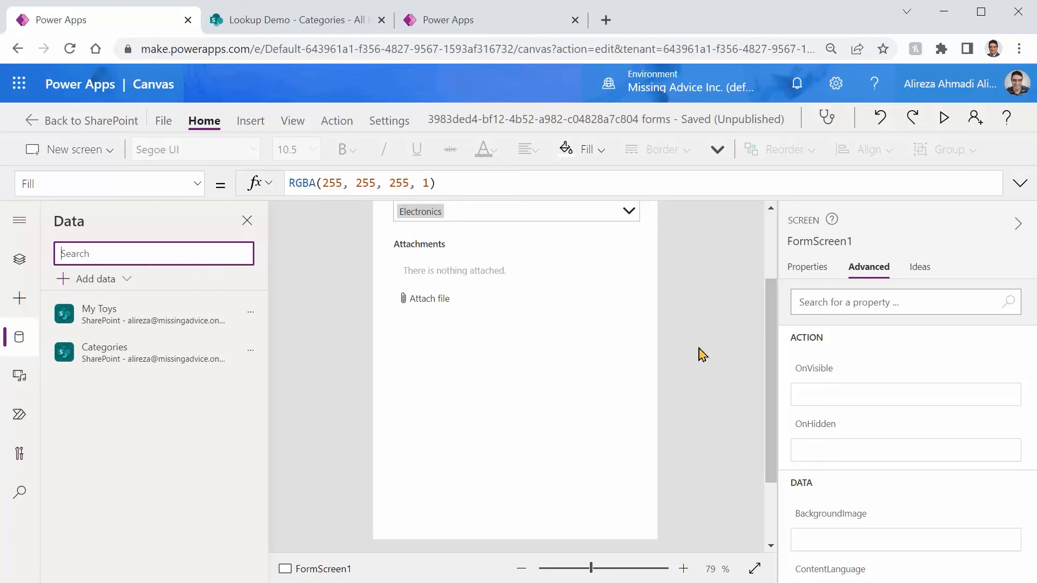
# Replace Not with ! before Hide in the Category combo box's Items filter and save the form.
pyautogui.click(476, 324)
pyautogui.click(474, 322)
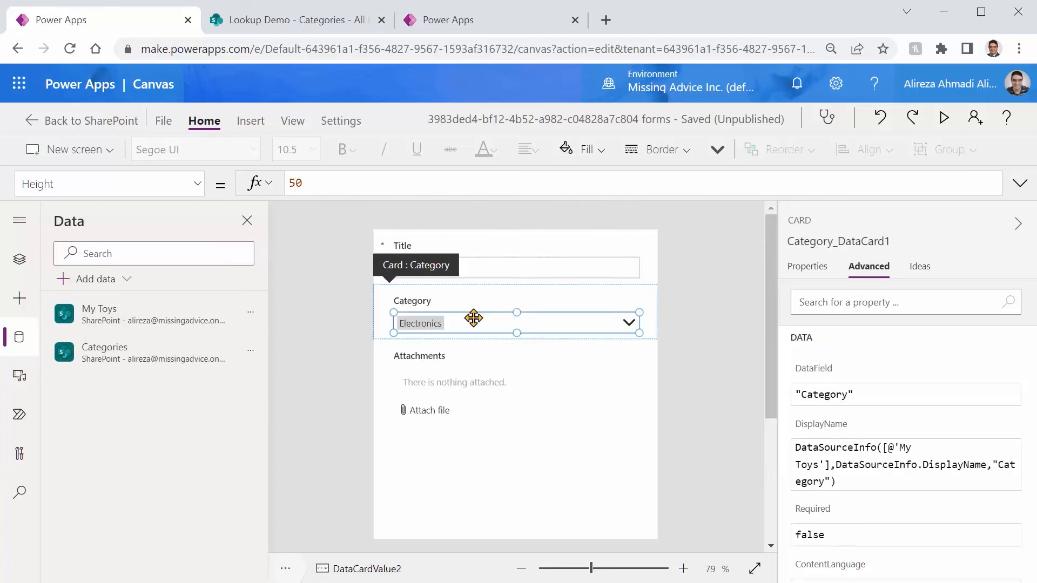
pyautogui.click(597, 188)
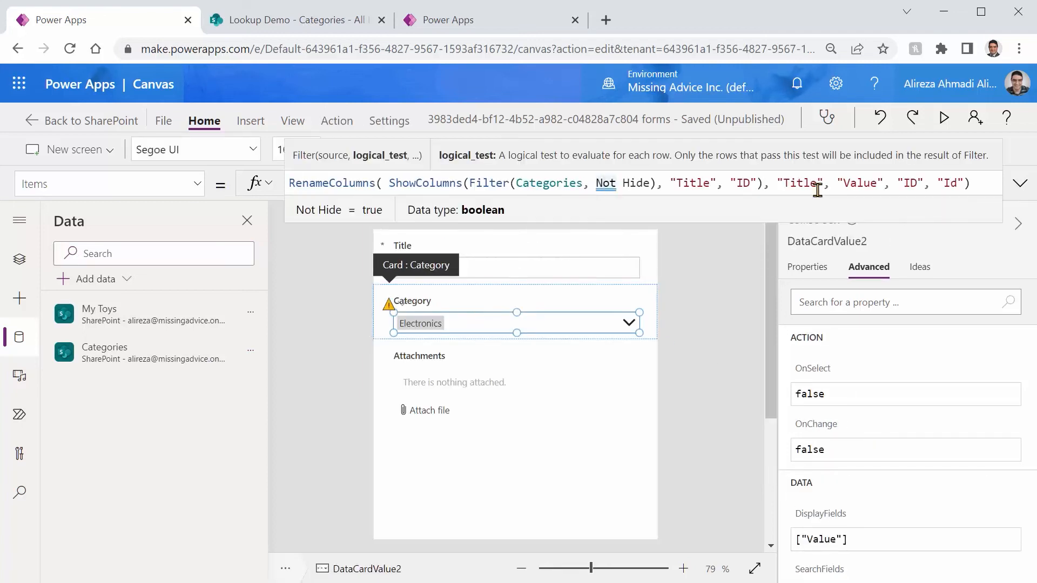
pyautogui.hotkey('ctrl', 'shift', 'Left')
pyautogui.write('!')
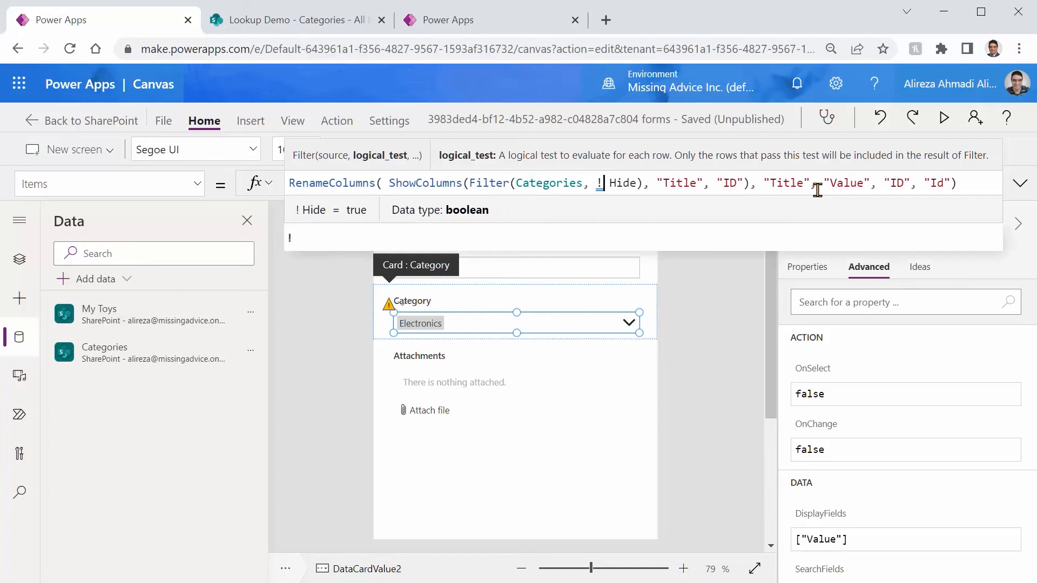
pyautogui.hotkey('ctrl', 's')
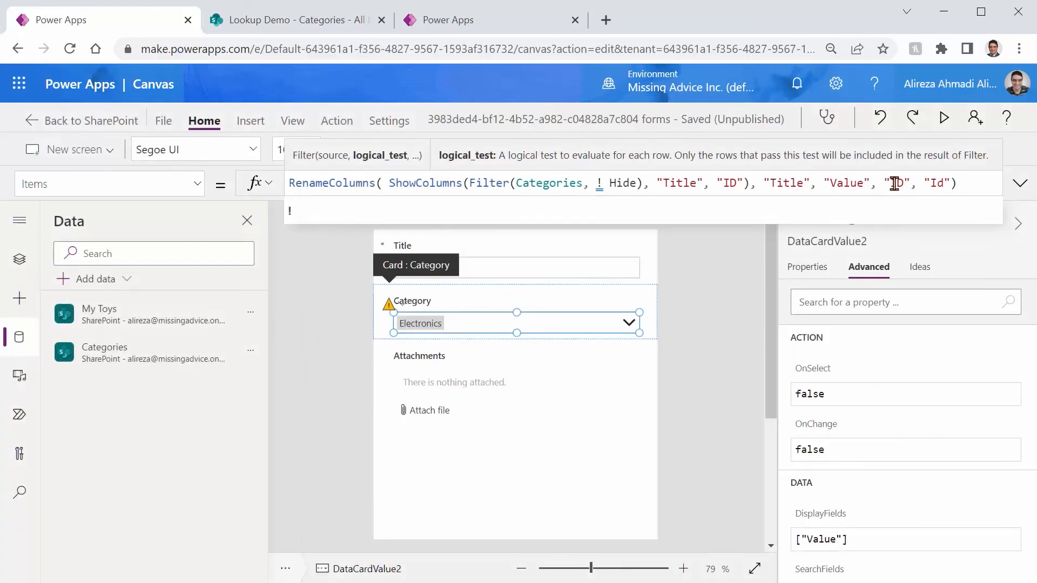
# Compare the Category choices in the form preview with the result table of the RenameColumns formula.
pyautogui.click(944, 117)
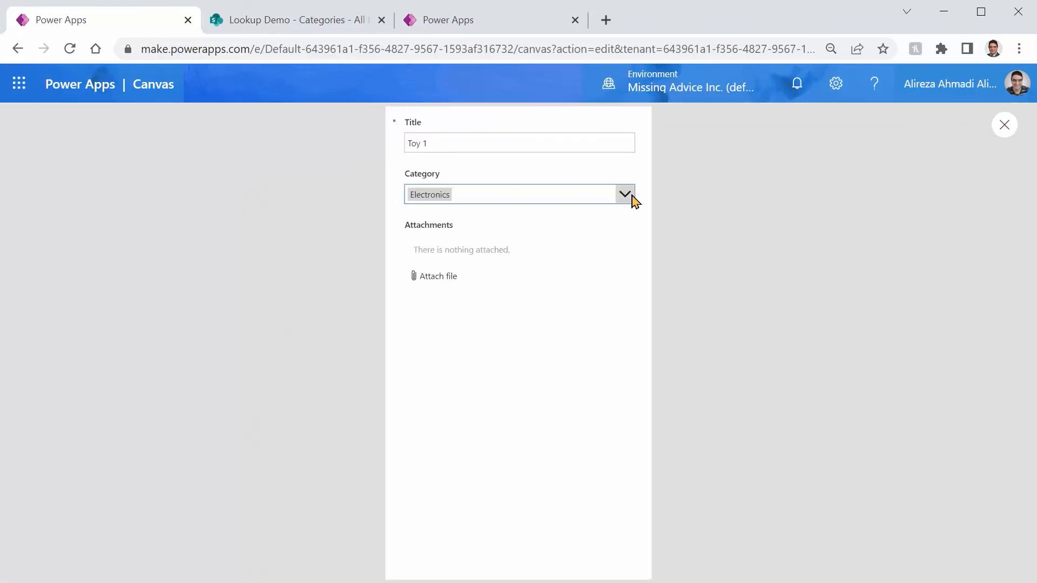
pyautogui.click(625, 194)
pyautogui.click(1005, 124)
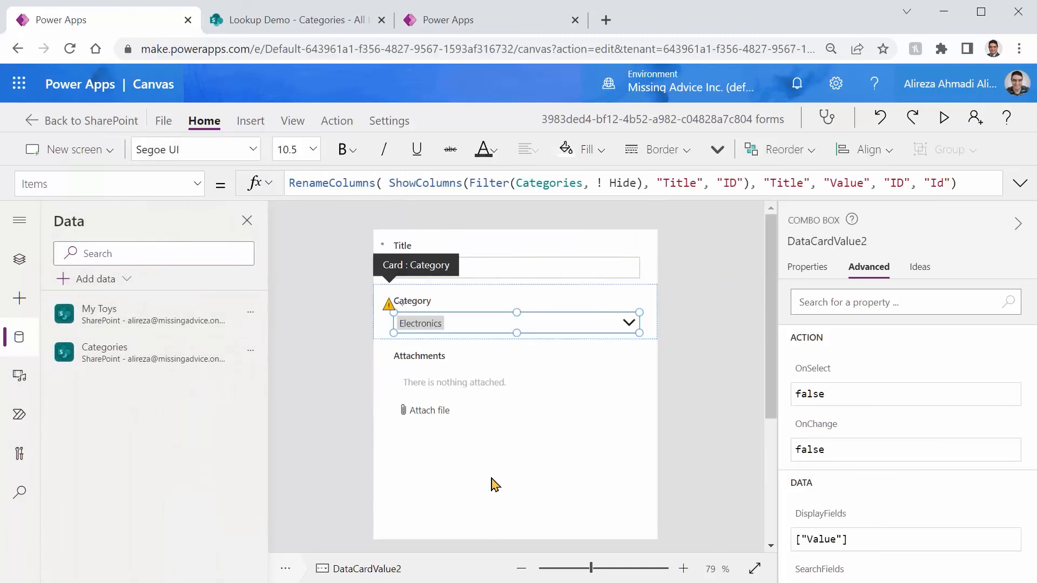
pyautogui.click(318, 187)
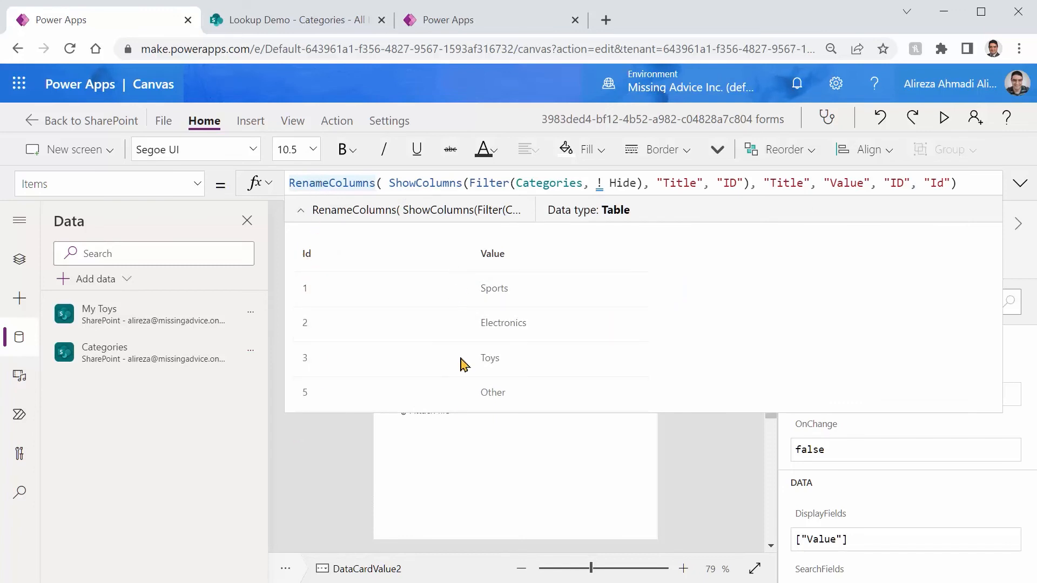
pyautogui.click(944, 122)
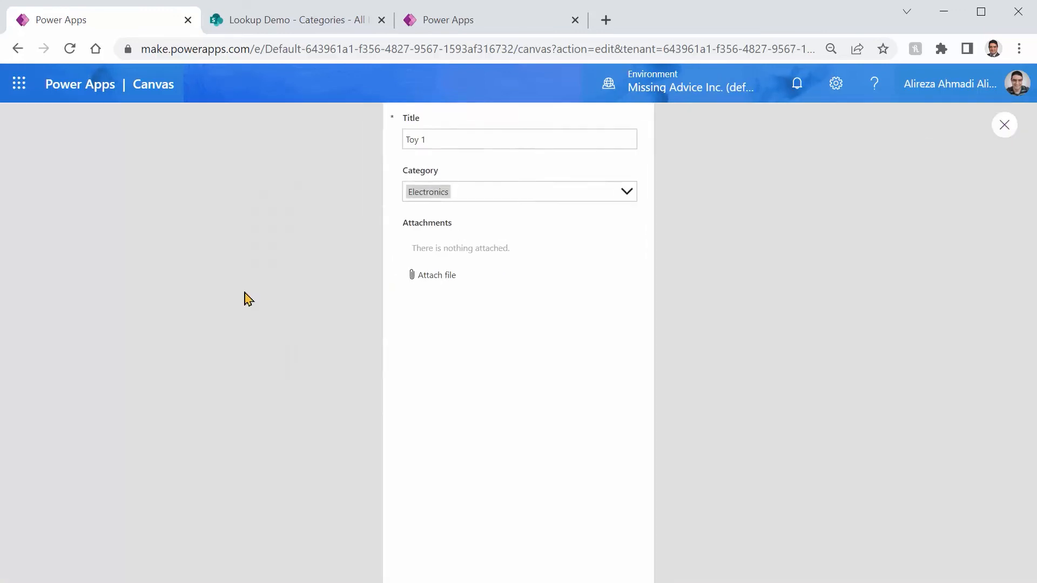
pyautogui.click(505, 200)
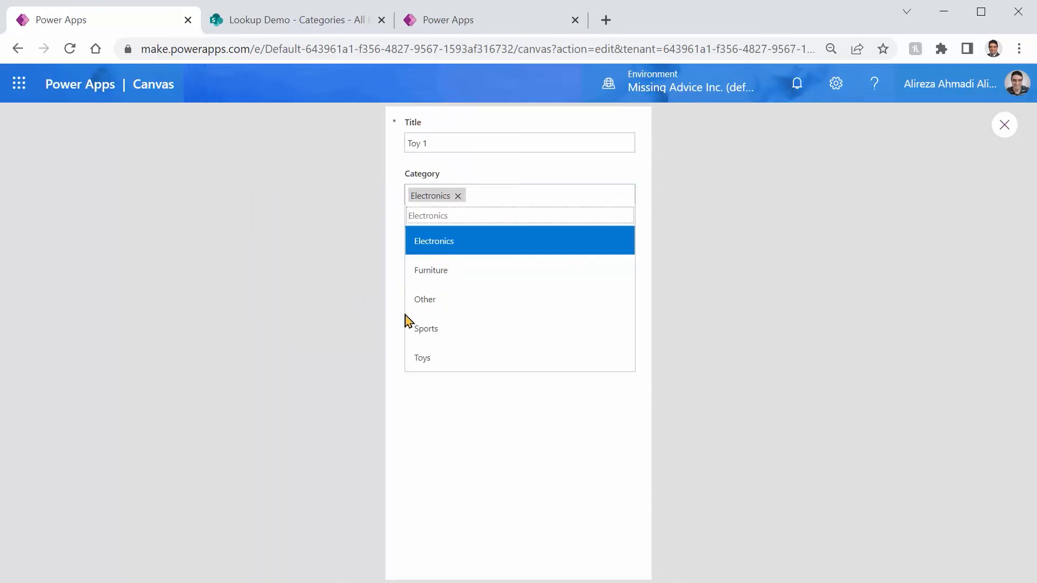
pyautogui.click(995, 126)
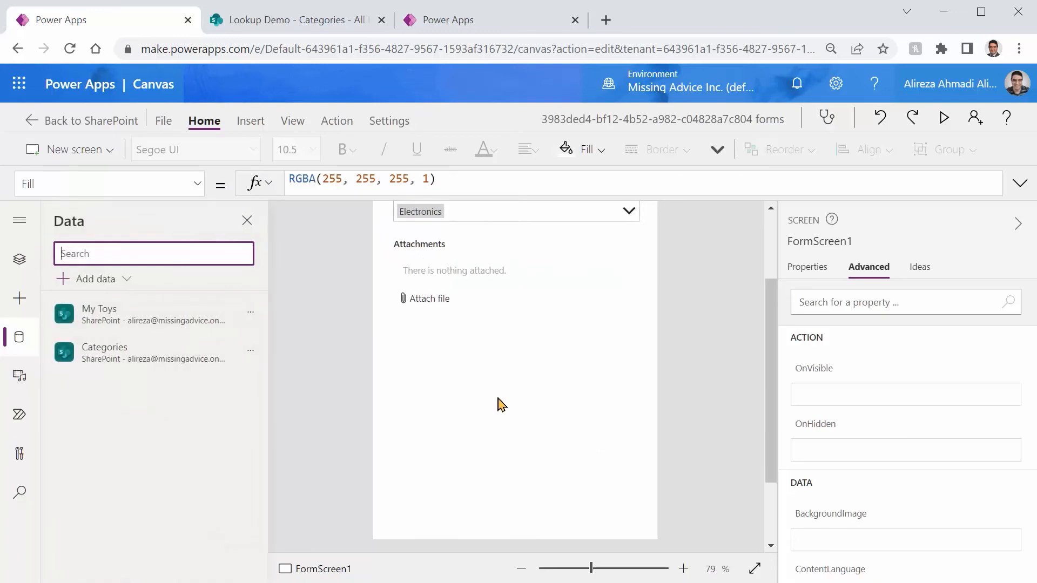
# Save the customized form, publish it to SharePoint and return to the form editor.
pyautogui.hotkey('ctrl', 's')
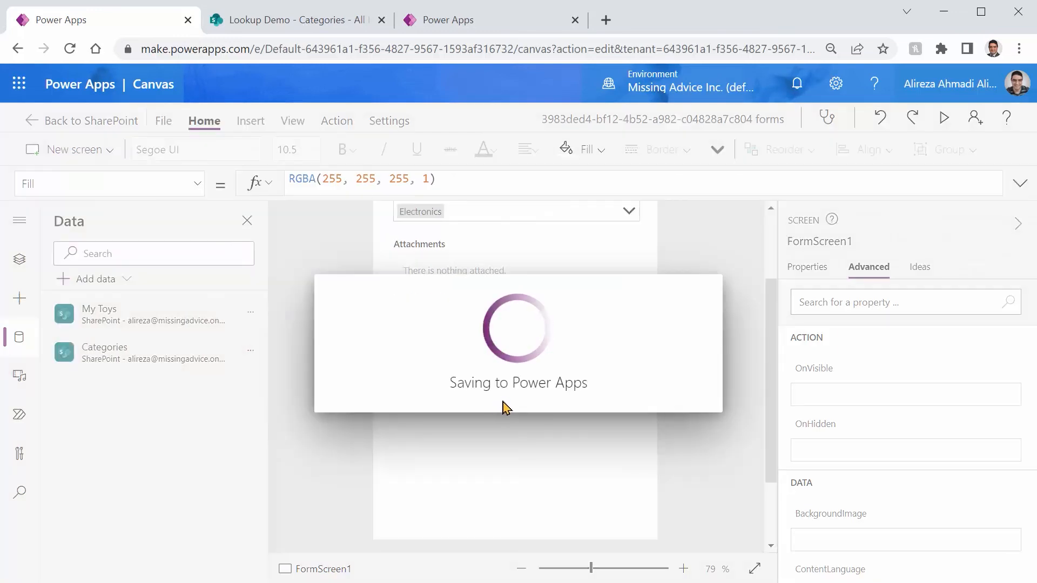
pyautogui.click(163, 121)
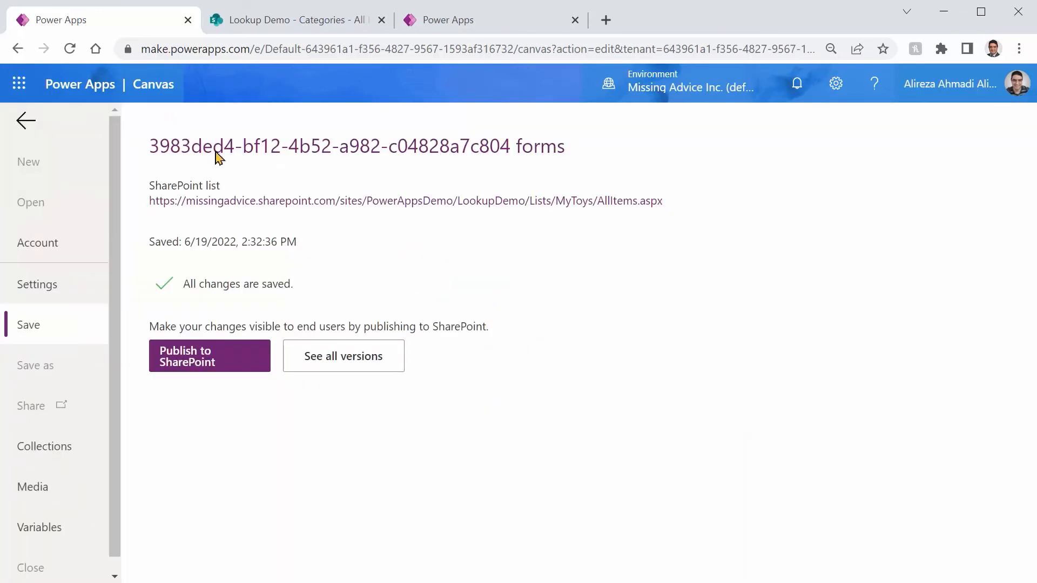
pyautogui.click(182, 360)
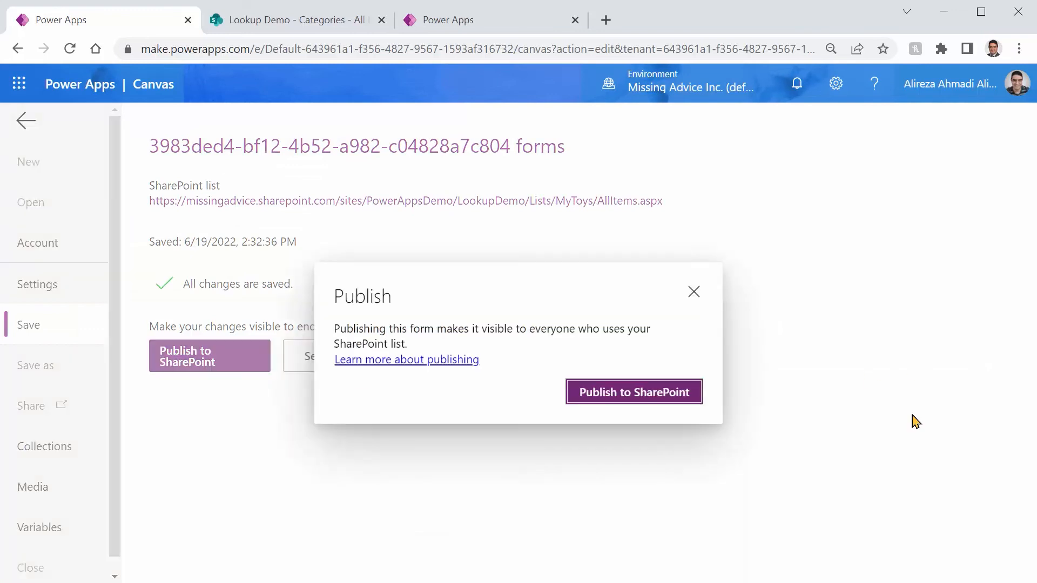
pyautogui.click(684, 398)
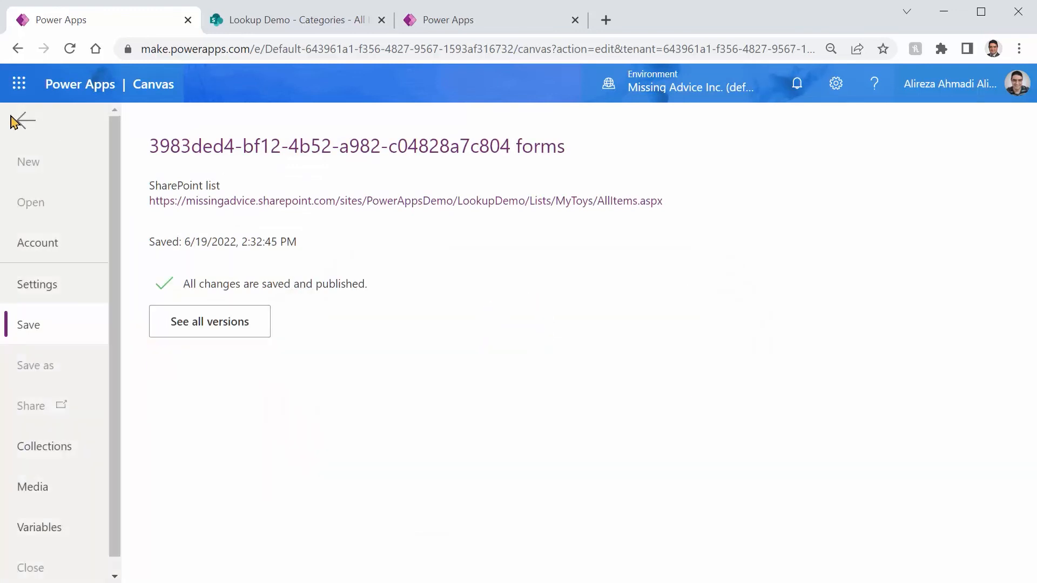
pyautogui.click(23, 123)
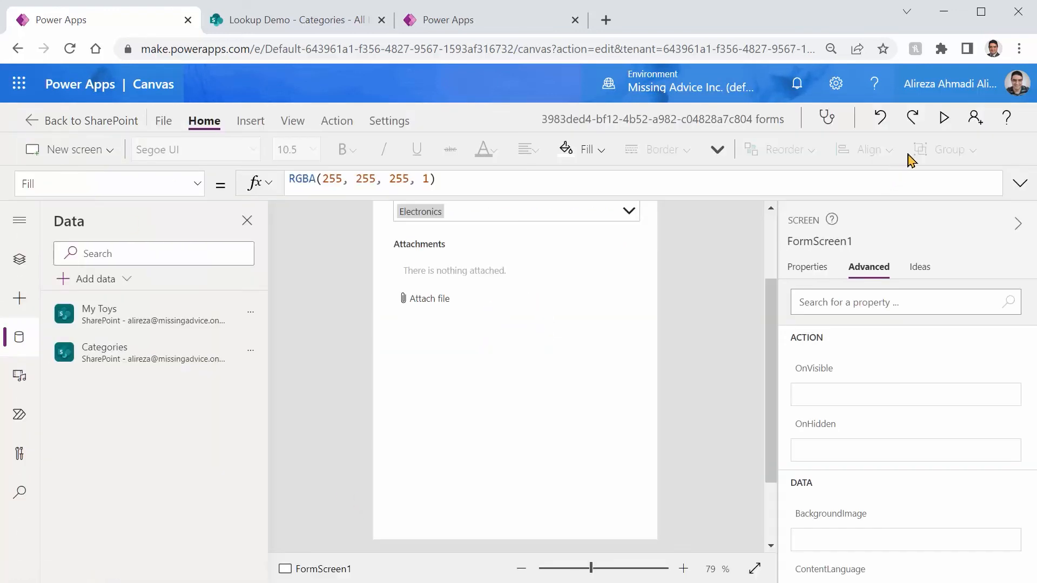
# Preview the published form and recheck the Category combo box's choices.
pyautogui.click(943, 122)
pyautogui.click(447, 199)
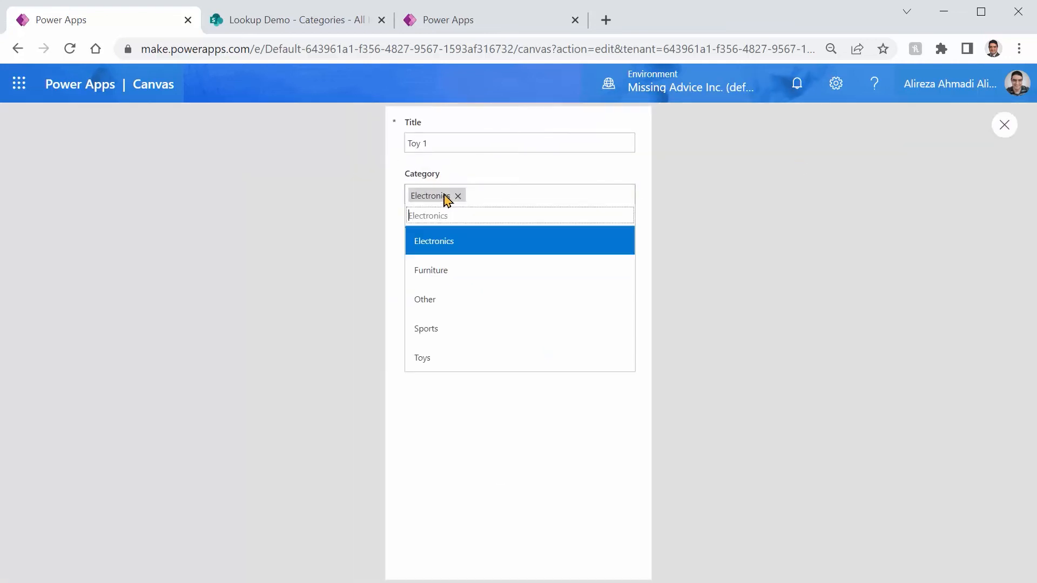
pyautogui.click(1005, 125)
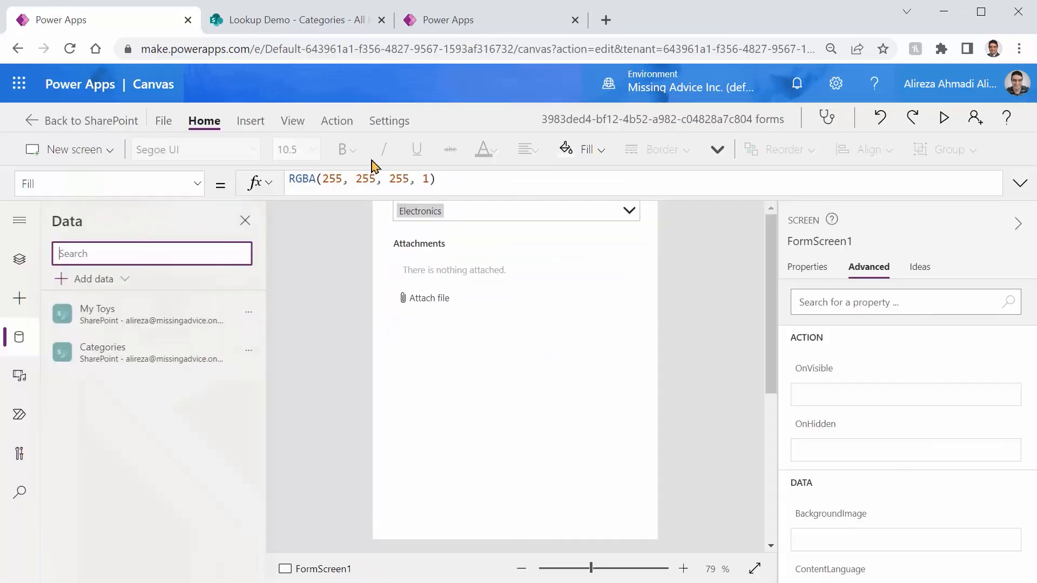
# Switch to the Lookup Demo SharePoint site and open the My Toys list.
pyautogui.click(262, 23)
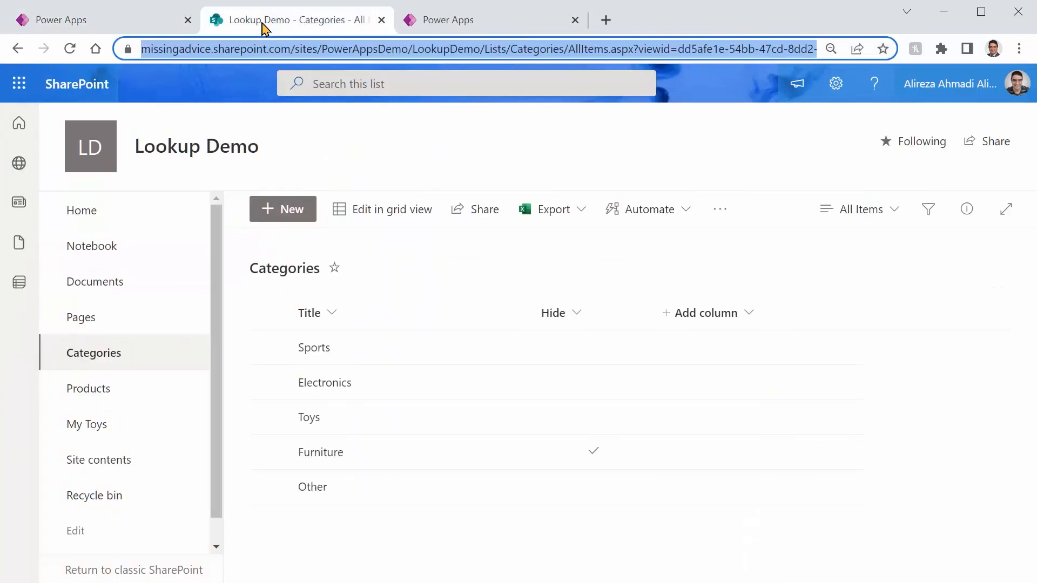
pyautogui.click(93, 439)
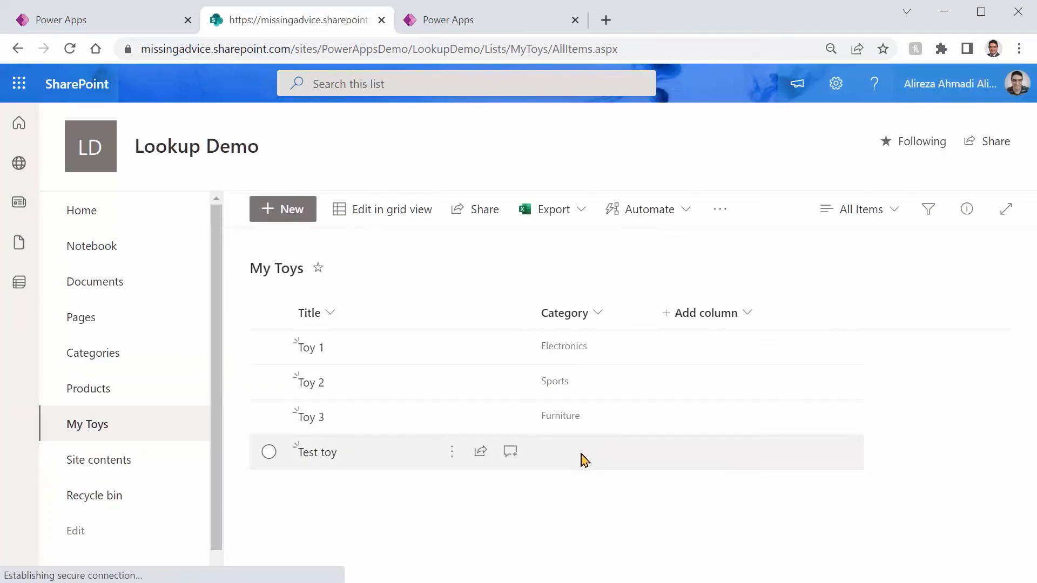
# Open the new item form in the My Toys list and check its Category choices, reopening the form once to recheck them.
pyautogui.click(297, 212)
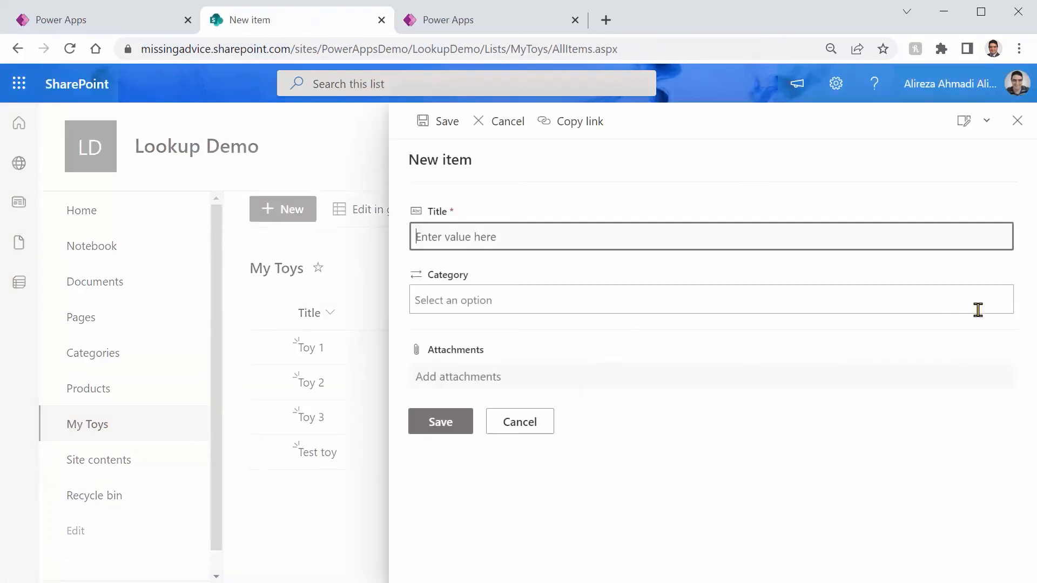
pyautogui.click(591, 305)
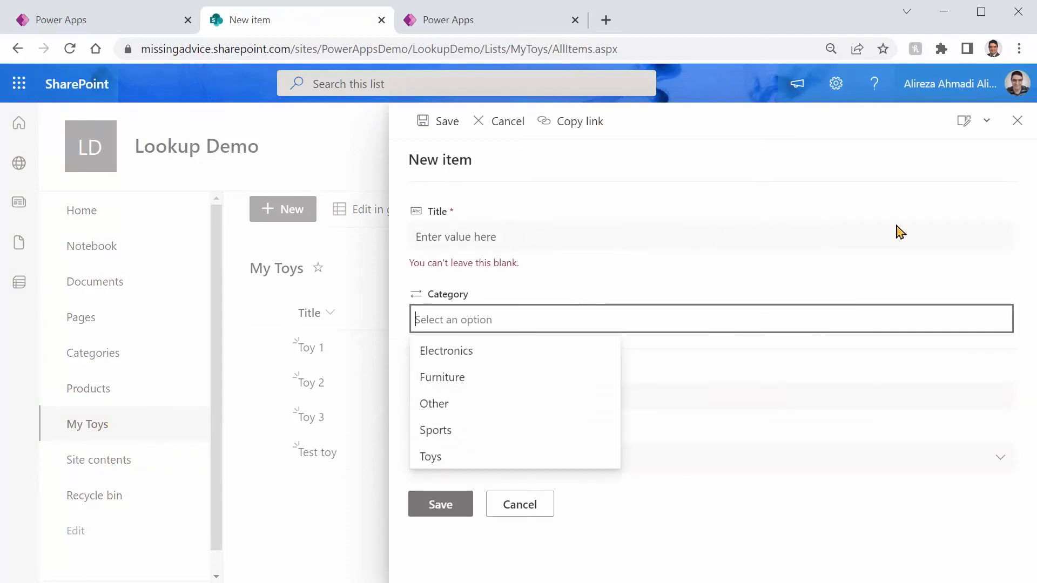
pyautogui.click(1017, 121)
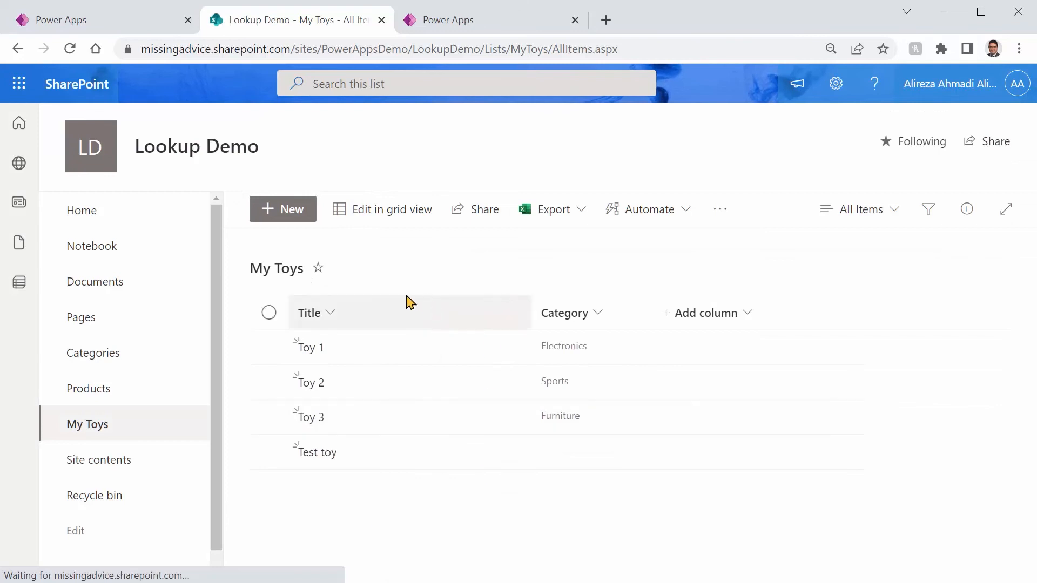
pyautogui.click(277, 215)
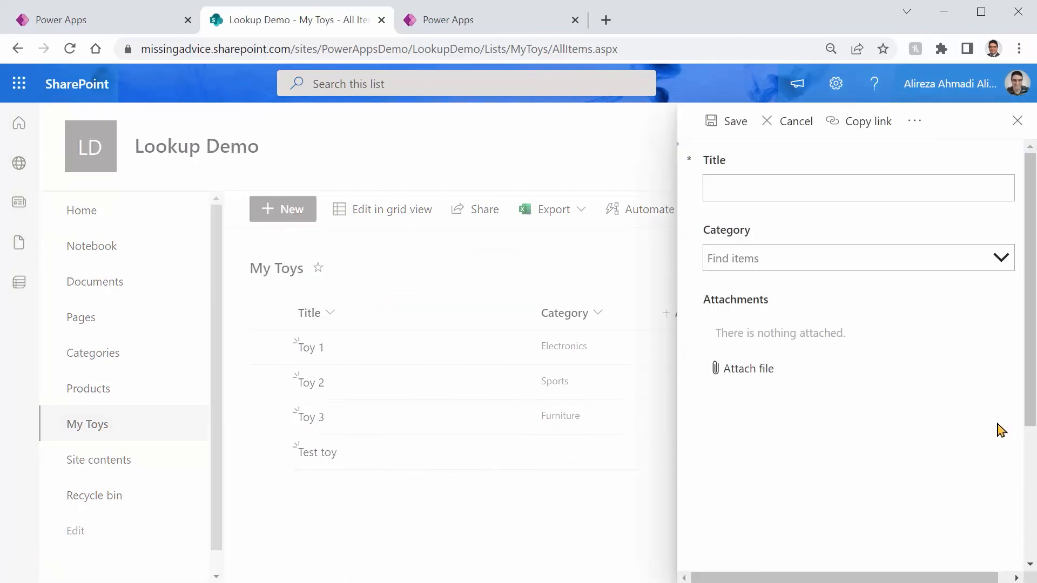
pyautogui.click(996, 259)
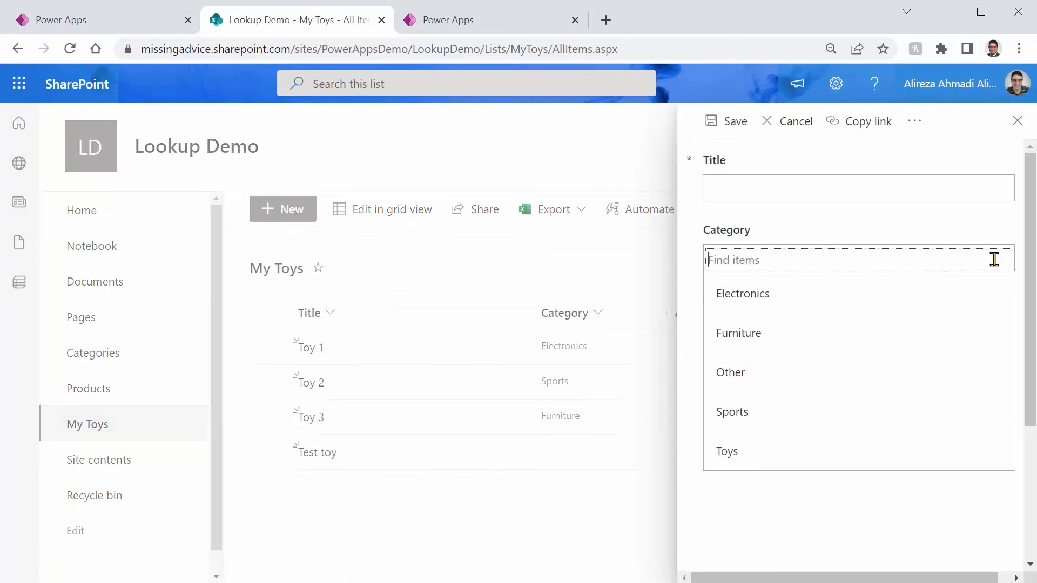
pyautogui.click(1018, 121)
# Switch to the Power Apps form editor, examine the result table of the Category combo box's Items formula and copy the whole formula.
pyautogui.click(101, 30)
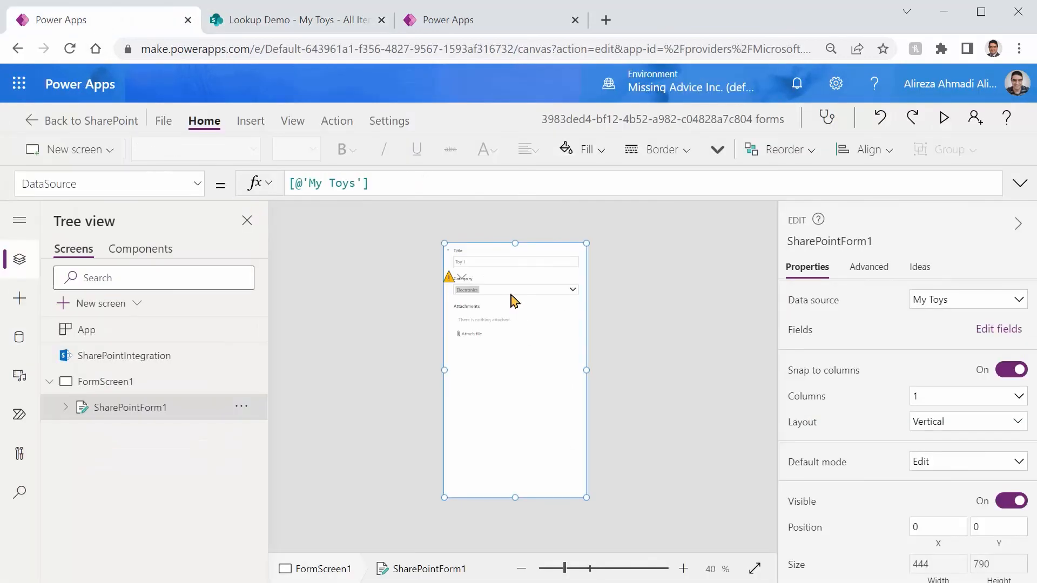
pyautogui.click(505, 295)
pyautogui.click(503, 292)
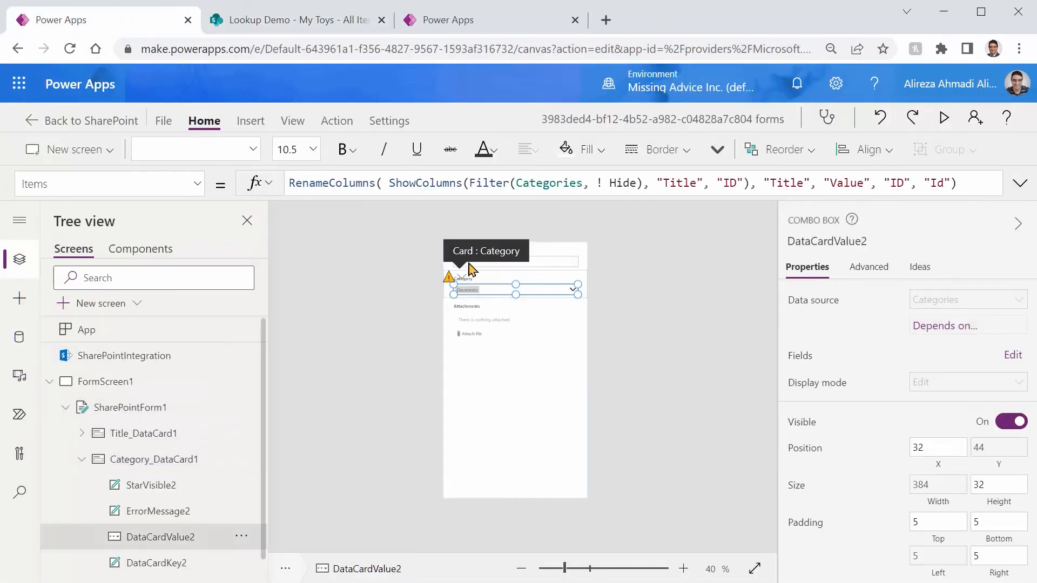
pyautogui.doubleClick(340, 185)
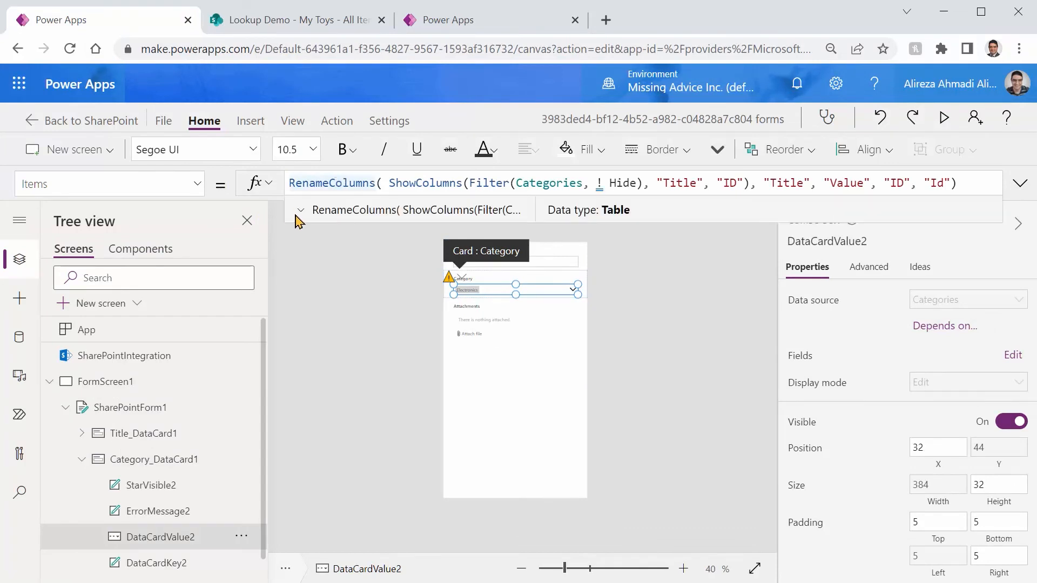
pyautogui.click(301, 211)
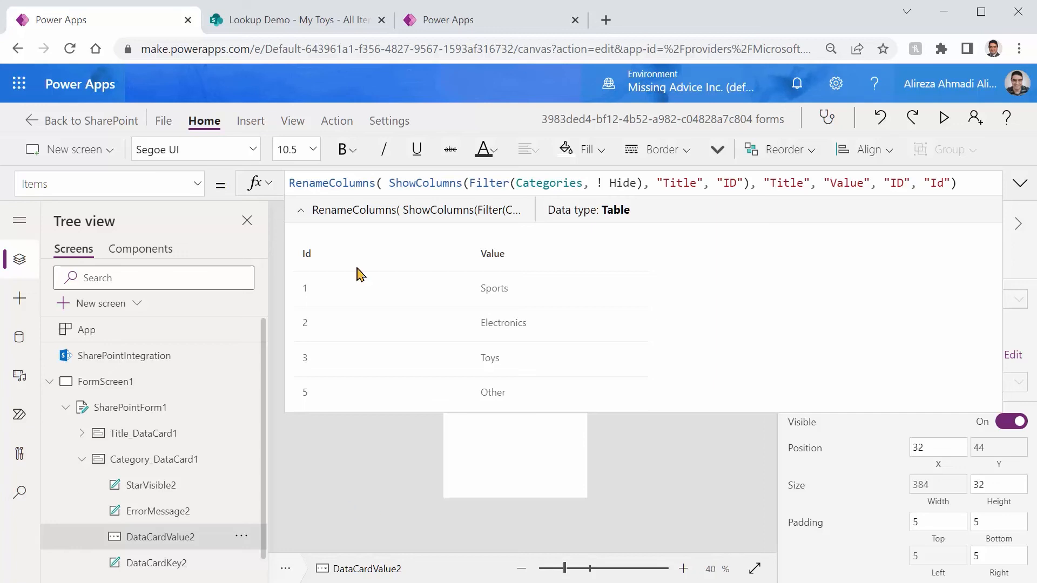
pyautogui.moveTo(404, 183); pyautogui.dragTo(343, 183)
pyautogui.hotkey('ctrl', 'a')
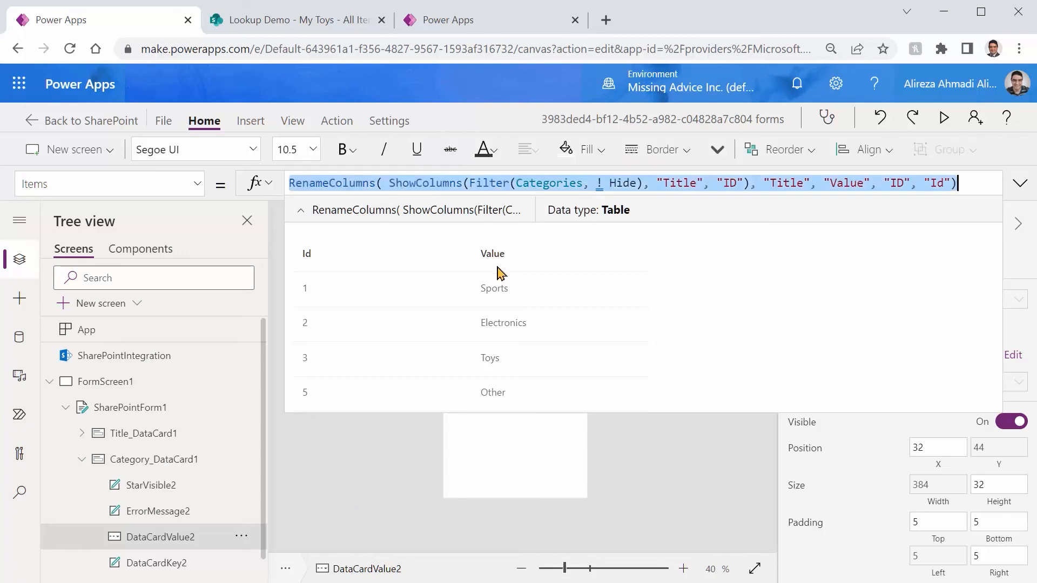
# Set the App object's OnStart to Set(var_Categories, RenameColumns( ShowColumns(Filter(Categories, ! Hide), "Title", "ID"), "Title", "Value", "ID", "Id")).
pyautogui.click(89, 338)
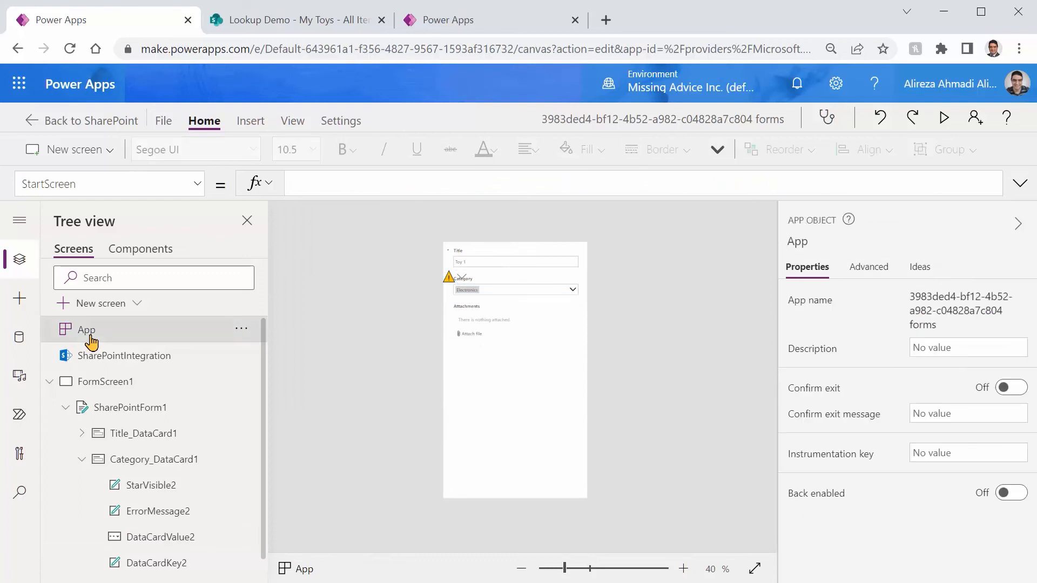
pyautogui.click(192, 193)
pyautogui.click(86, 433)
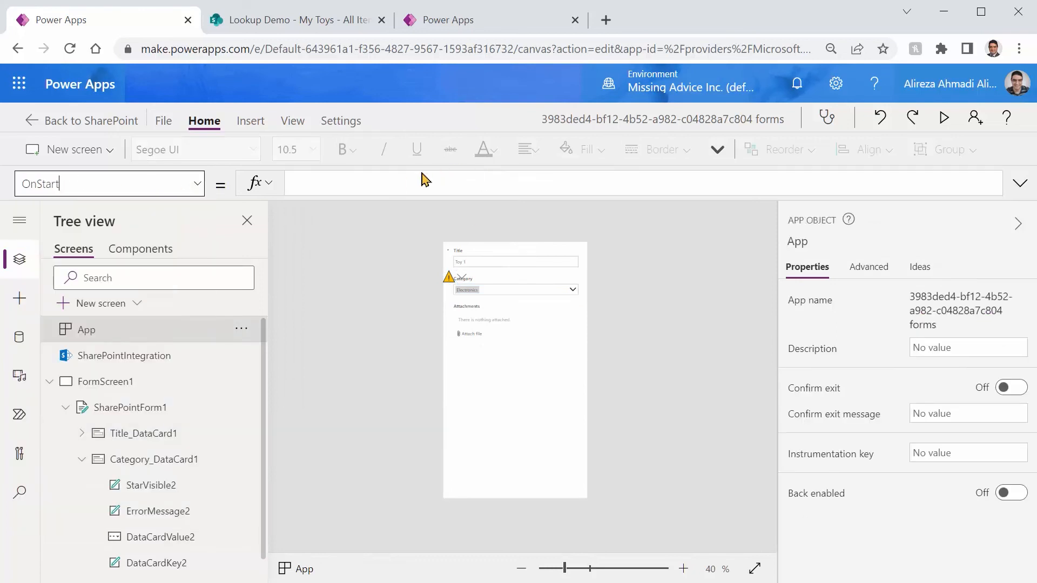
pyautogui.click(405, 183)
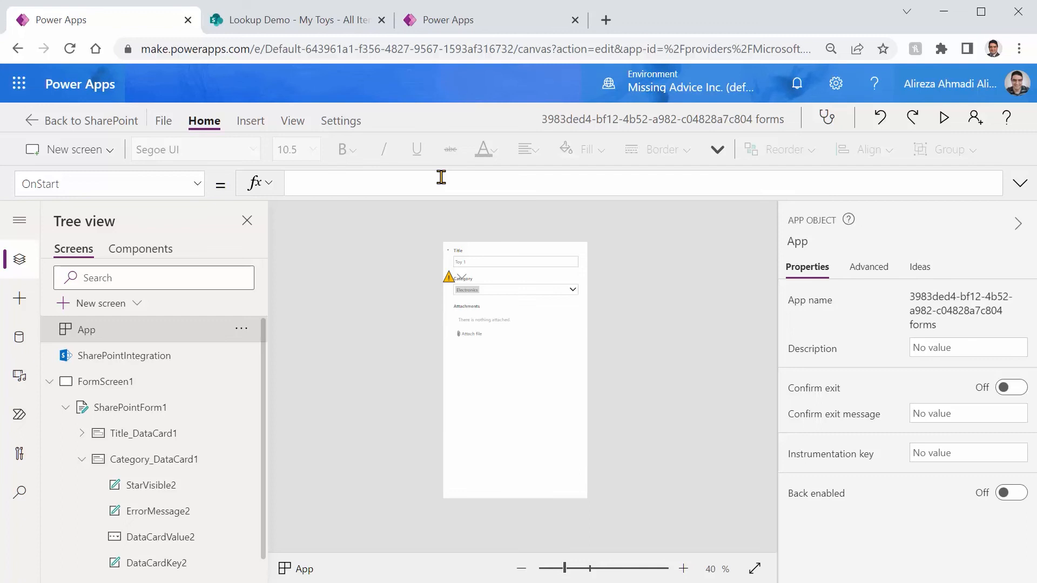
pyautogui.write('Set(')
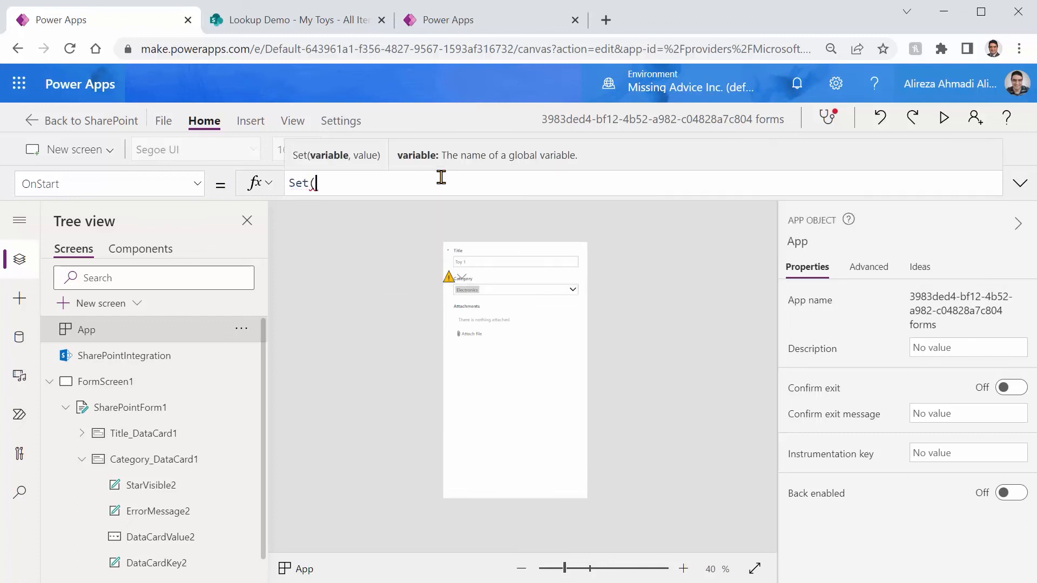
pyautogui.write('var_Categories,')
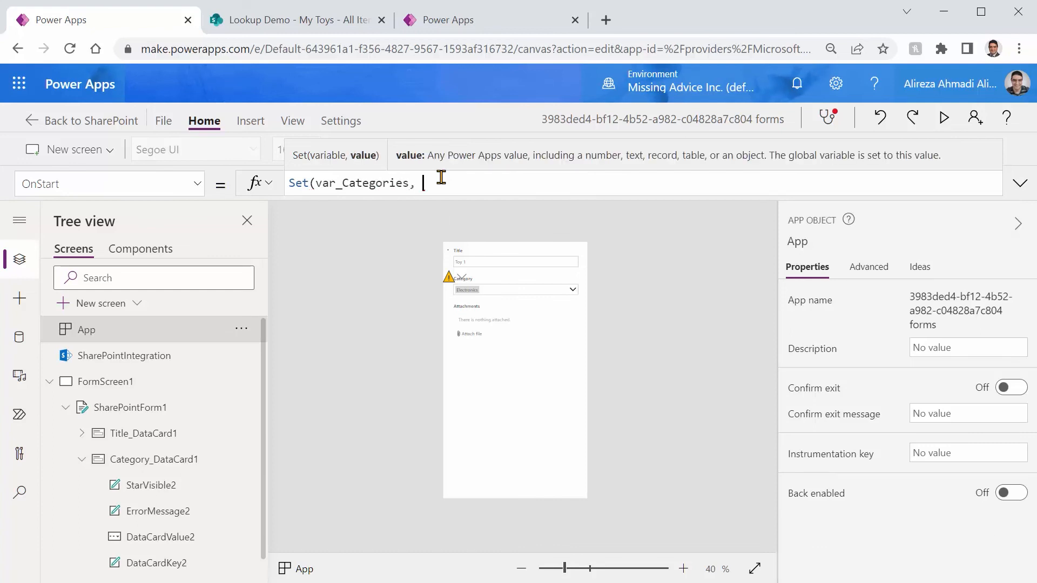
pyautogui.write('RenameColumns( ShowColumns(Filter(Categories, true), "Title", "ID"), "Title", "Value", "ID", "Id")')
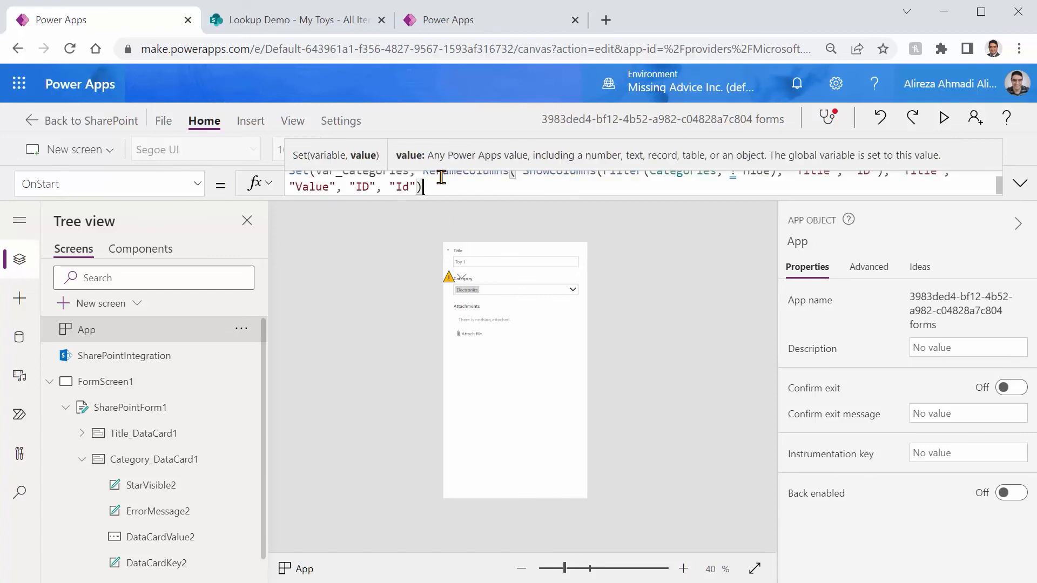
pyautogui.write(')')
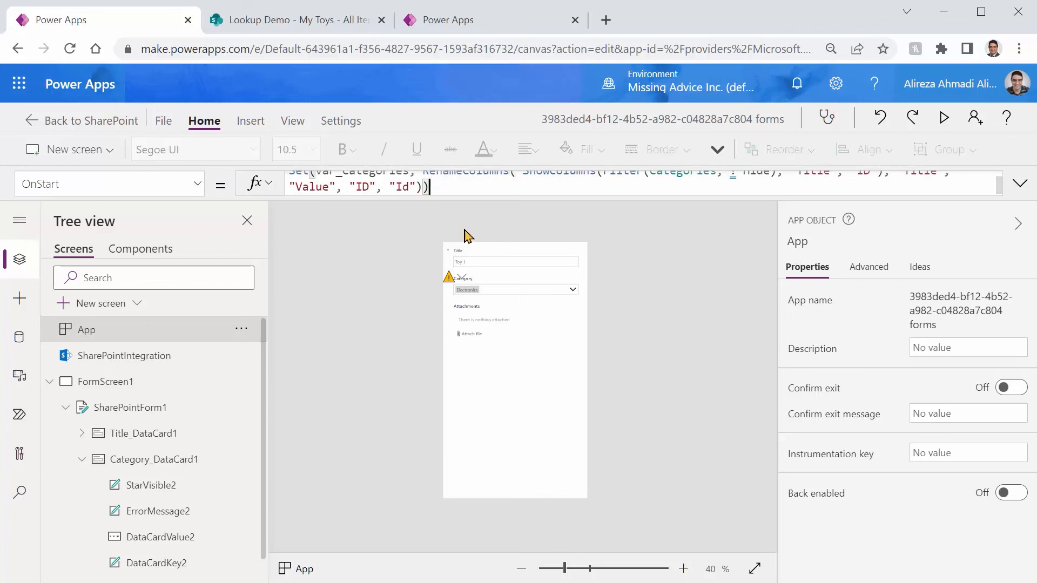
# Format the OnStart formula across indented lines and enlarge the formula bar to show all of it.
pyautogui.moveTo(471, 209); pyautogui.dragTo(431, 471)
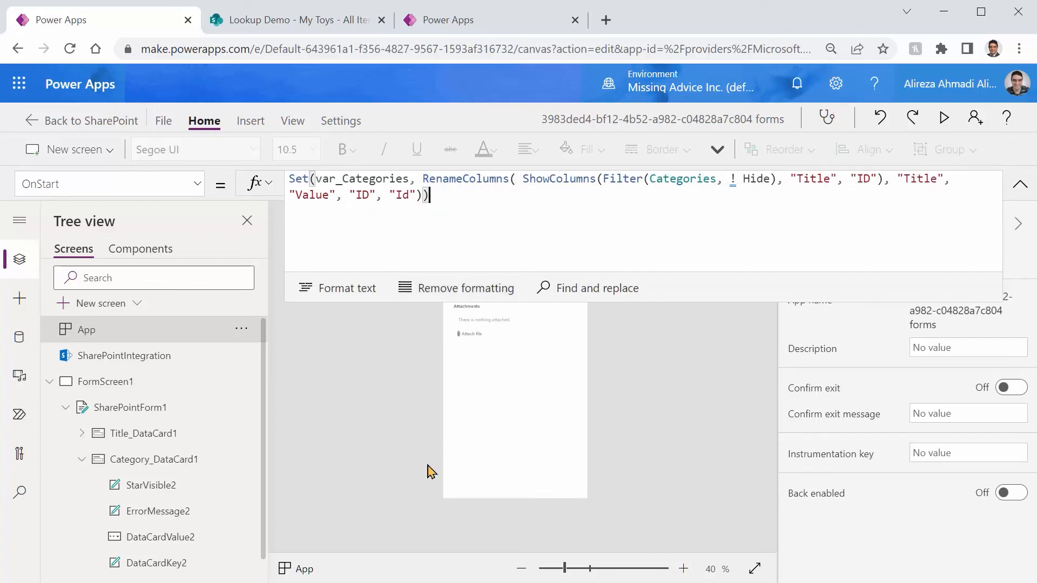
pyautogui.click(345, 289)
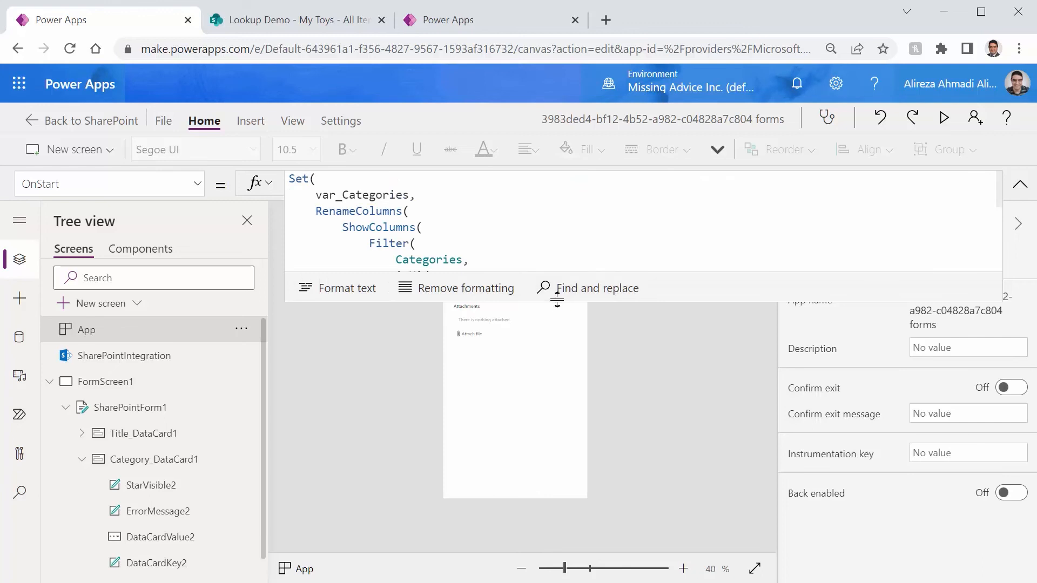
pyautogui.moveTo(556, 298); pyautogui.dragTo(554, 502)
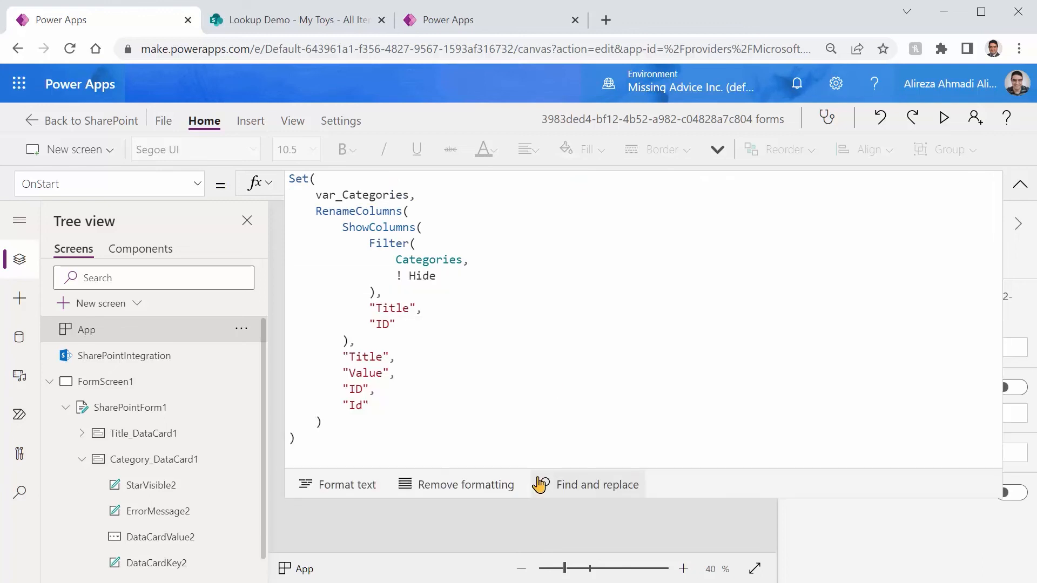
# Inspect the RenameColumns expression and var_Categories in the OnStart formula, and run the app's OnStart.
pyautogui.click(314, 215)
pyautogui.keyDown('shift'); pyautogui.click(327, 422); pyautogui.keyUp('shift')
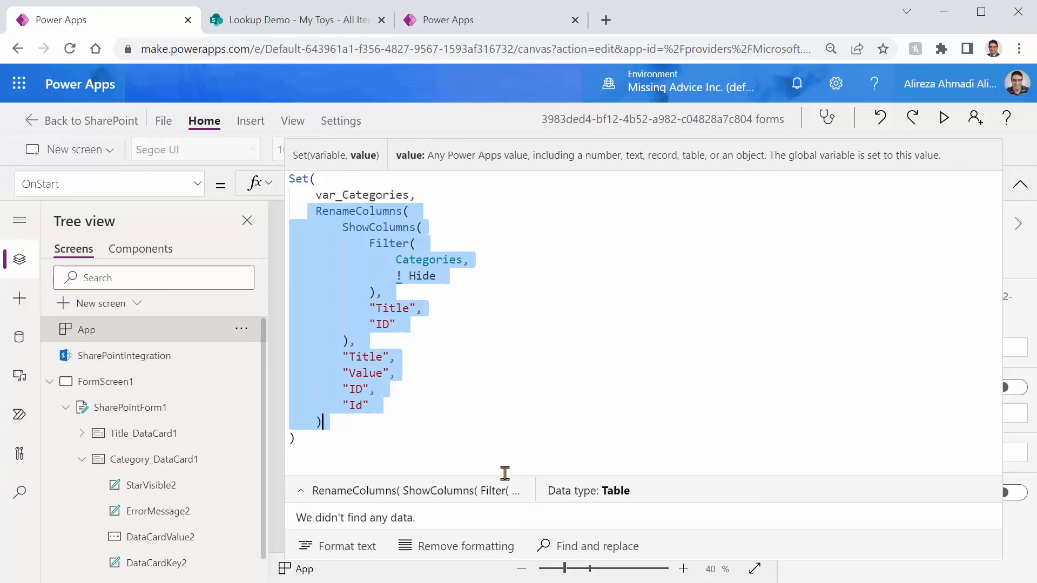
pyautogui.doubleClick(372, 197)
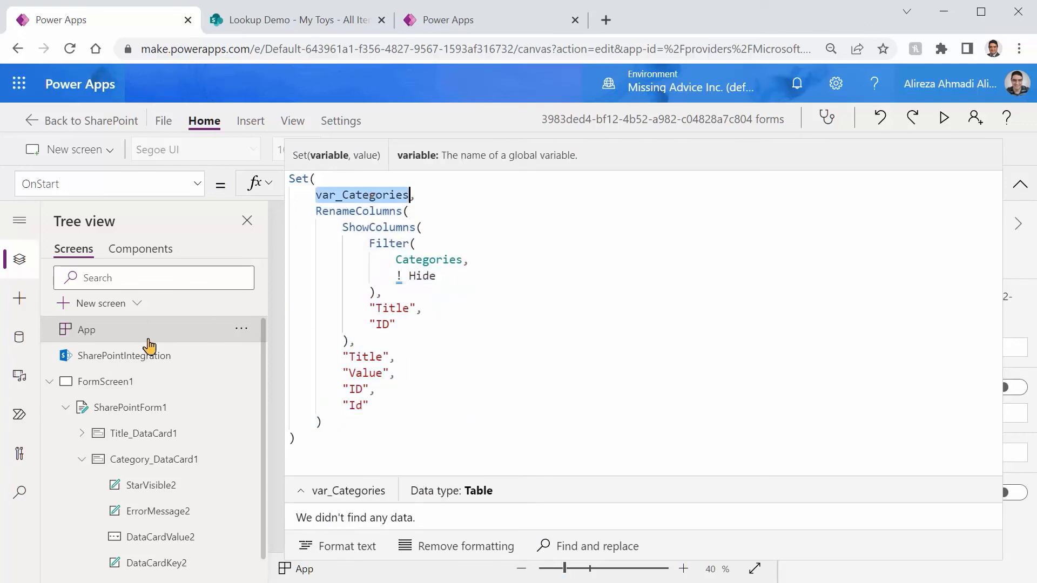
pyautogui.click(241, 331)
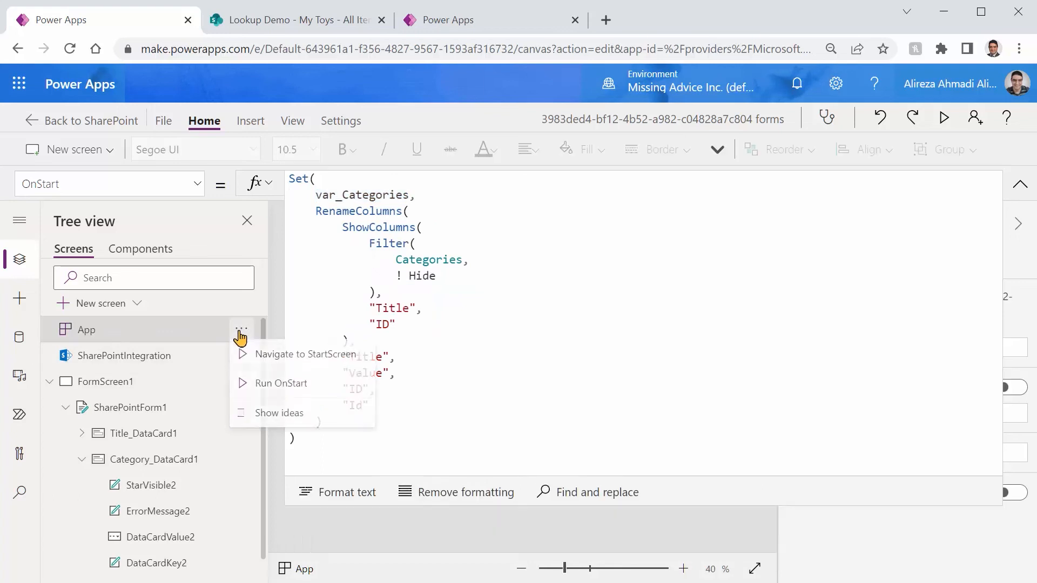
pyautogui.click(287, 389)
# Shrink the formula bar and replace the Category combo box's Items formula with var_Categories.
pyautogui.moveTo(597, 511); pyautogui.dragTo(590, 248)
pyautogui.click(493, 295)
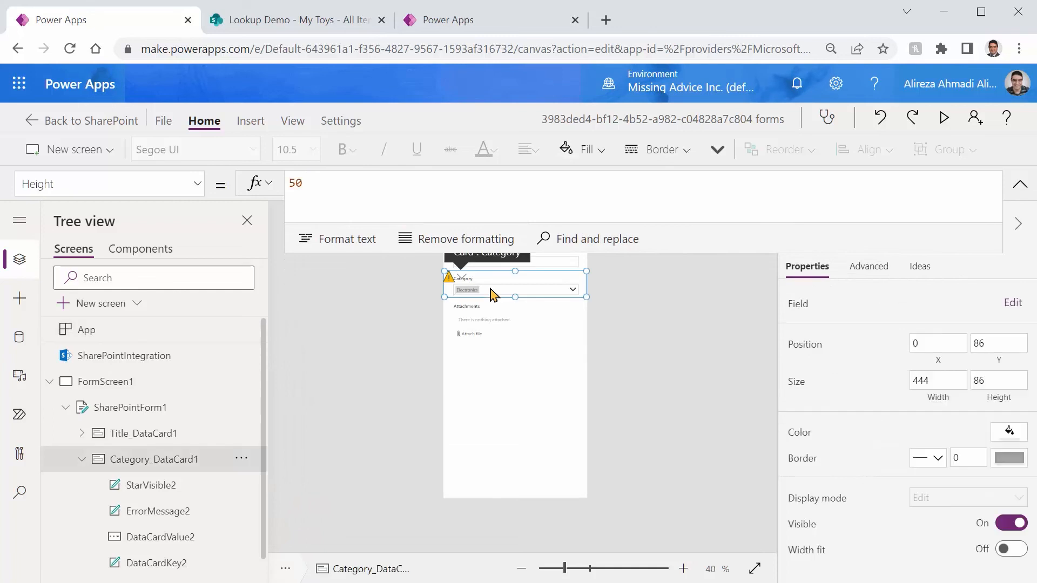
pyautogui.click(493, 294)
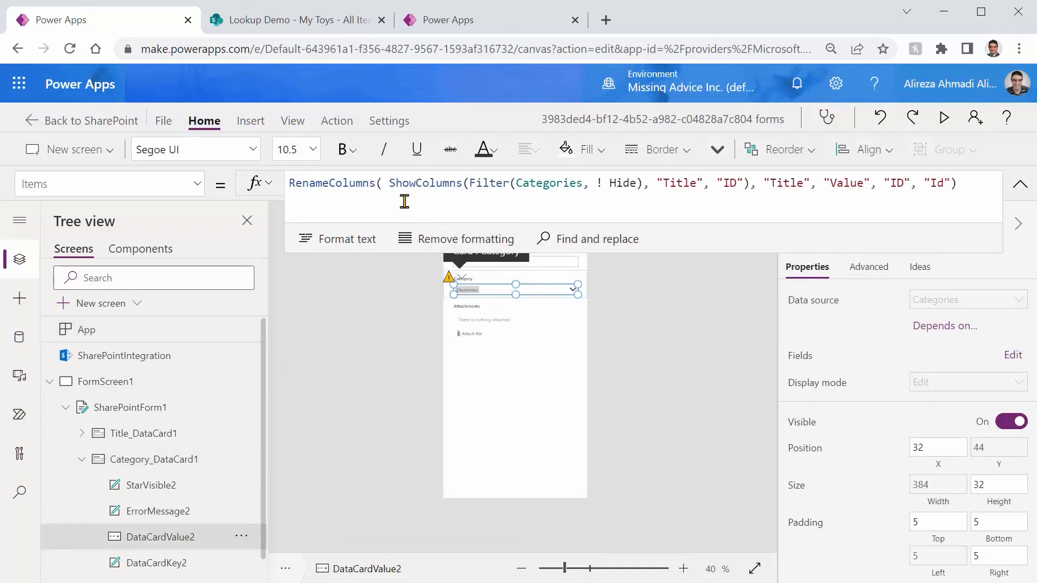
pyautogui.click(338, 183)
pyautogui.hotkey('ctrl', 'a')
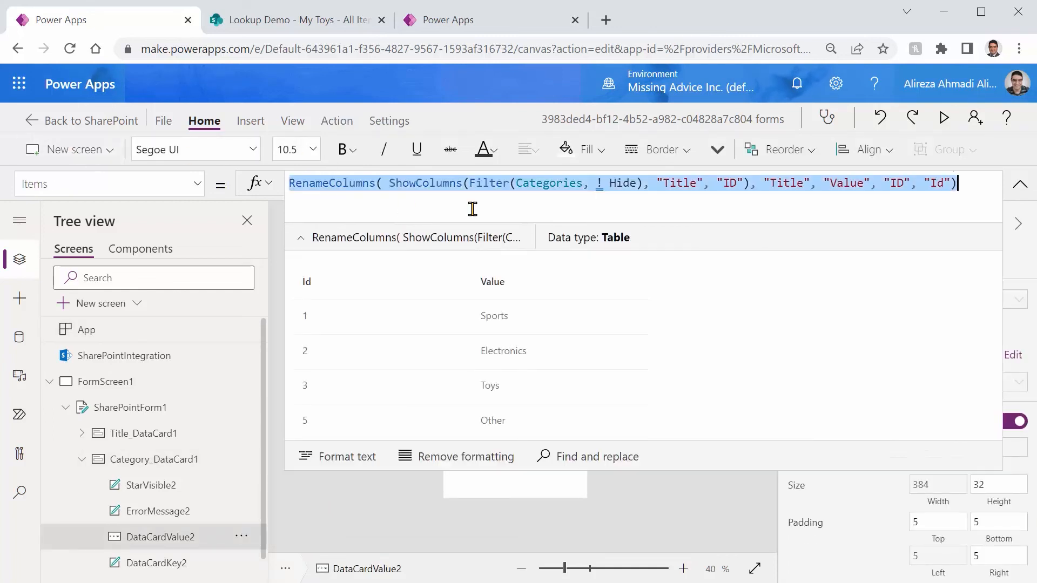
pyautogui.press('BackSpace')
pyautogui.write('var')
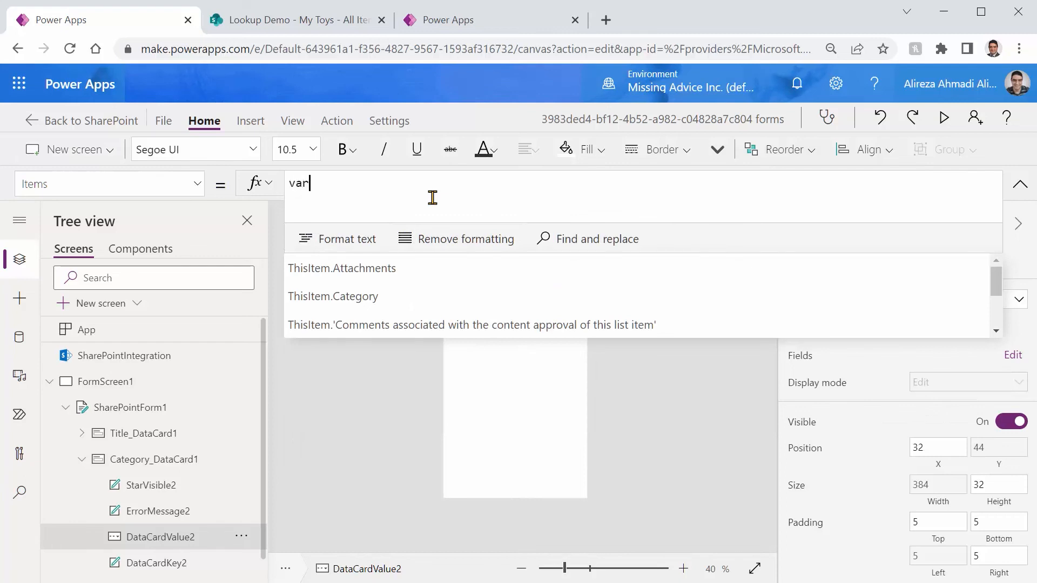
pyautogui.click(406, 279)
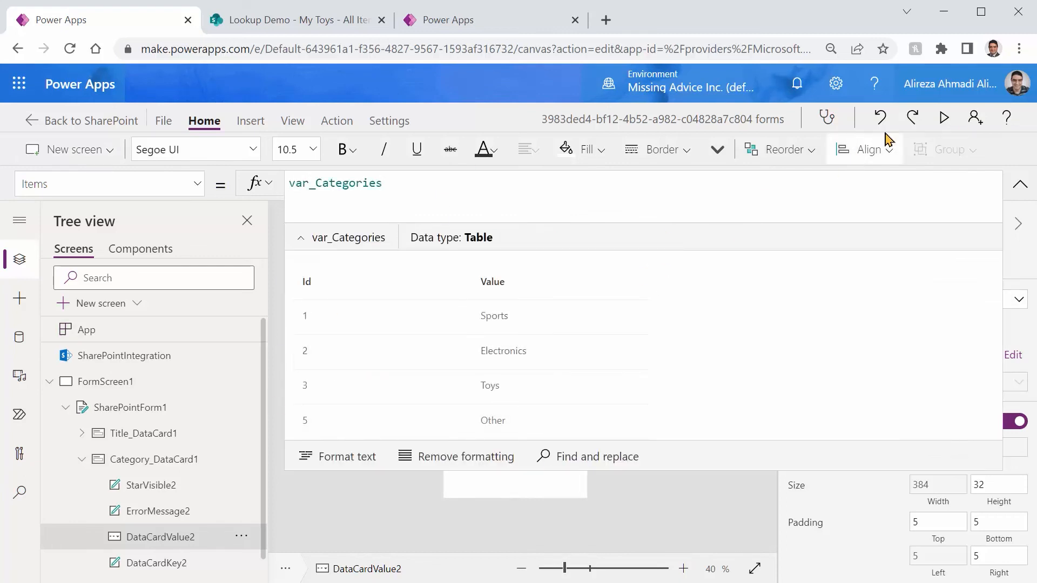
# Preview the form to check the Category combo box's choices, and return to the editor.
pyautogui.click(945, 117)
pyautogui.click(625, 197)
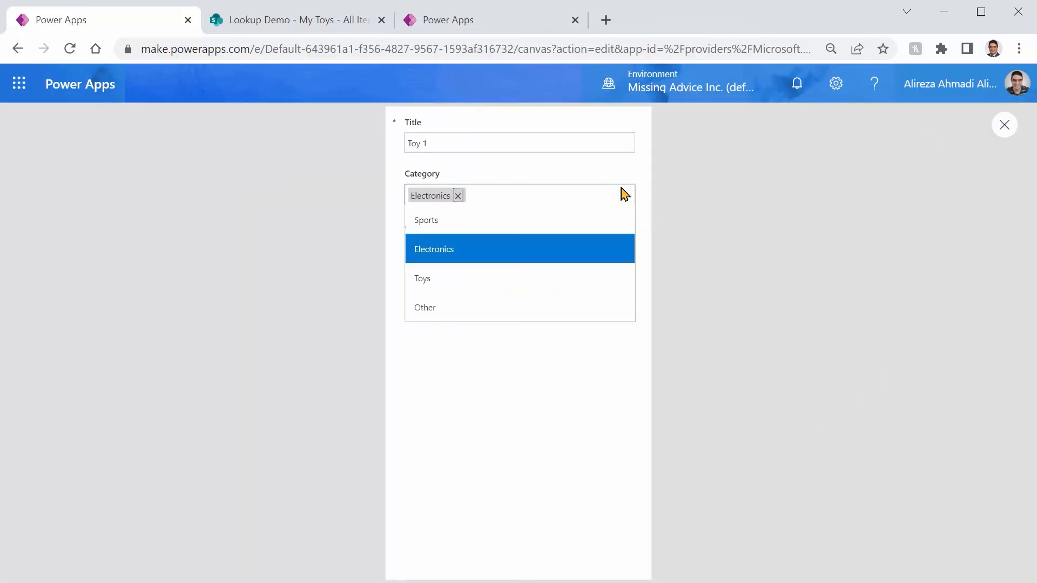
pyautogui.click(915, 316)
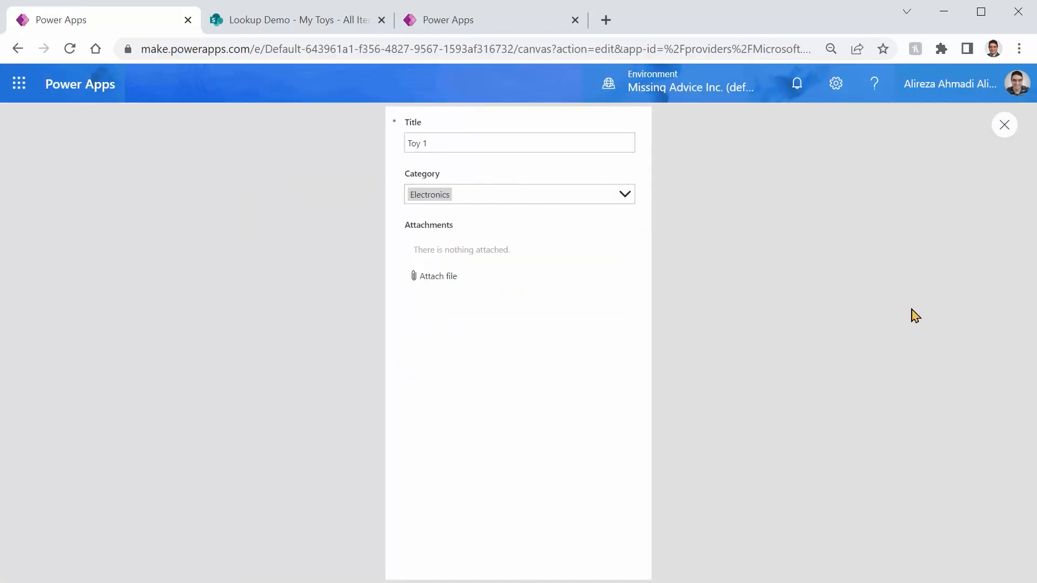
pyautogui.click(1005, 126)
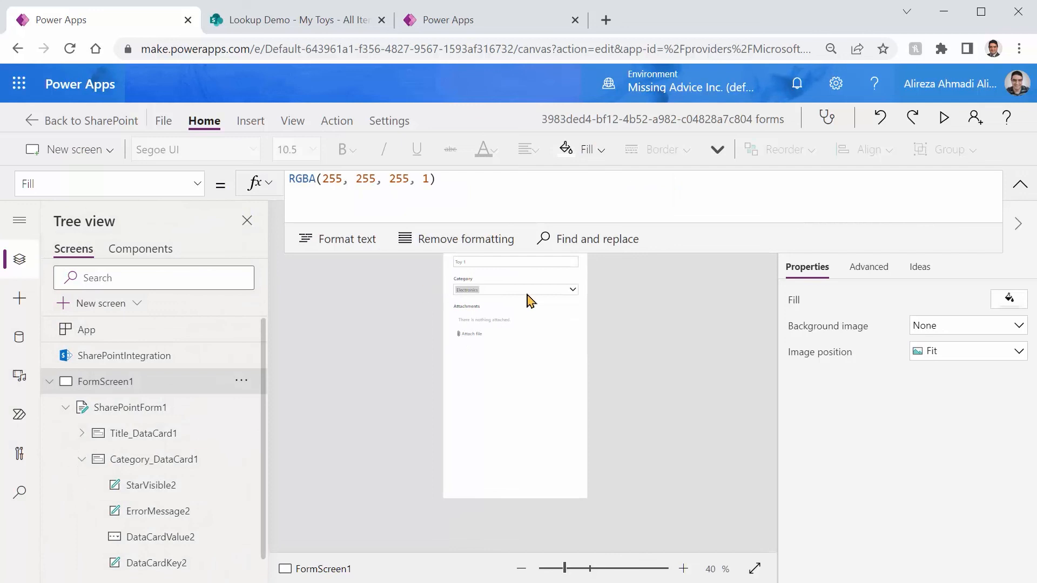
# Examine the result table of var_Categories in the Category combo box's Items property.
pyautogui.click(505, 294)
pyautogui.click(504, 291)
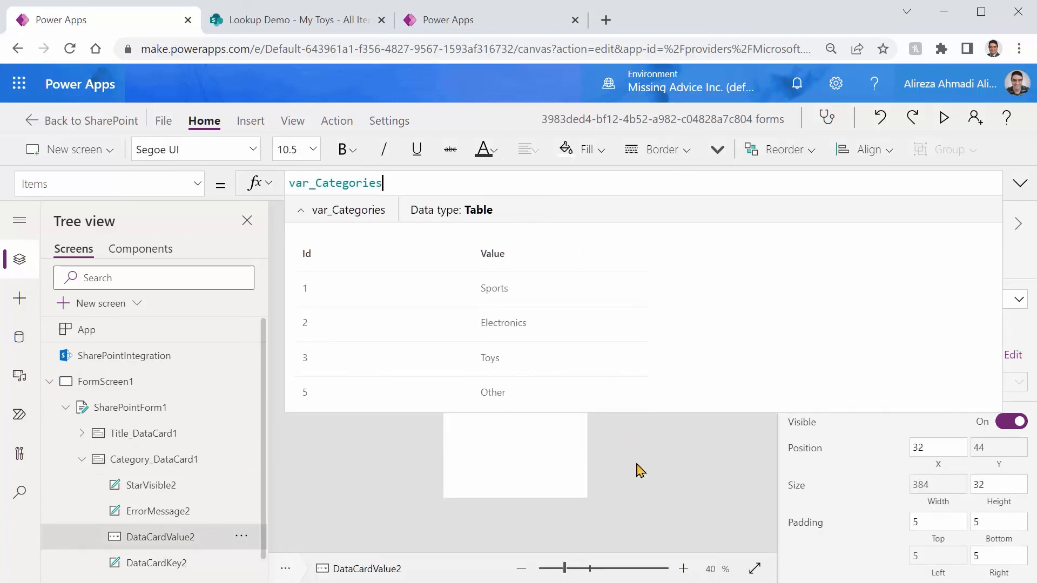
pyautogui.click(639, 470)
pyautogui.click(539, 470)
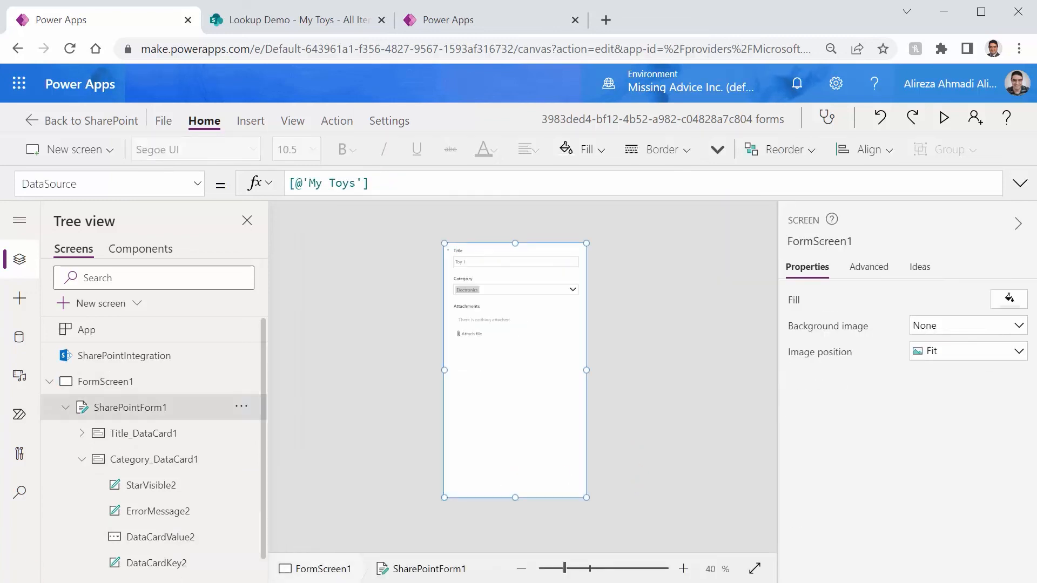
# Reopen the App object's OnStart formula in an enlarged formula bar and examine its RenameColumns expression.
pyautogui.click(111, 356)
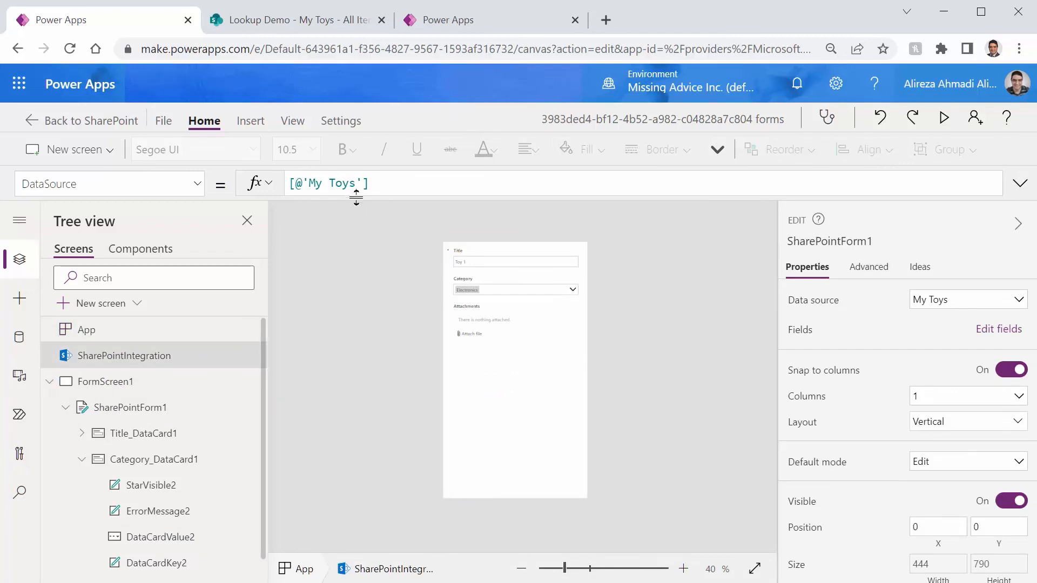
pyautogui.click(111, 330)
pyautogui.moveTo(402, 195); pyautogui.dragTo(404, 502)
pyautogui.click(320, 215)
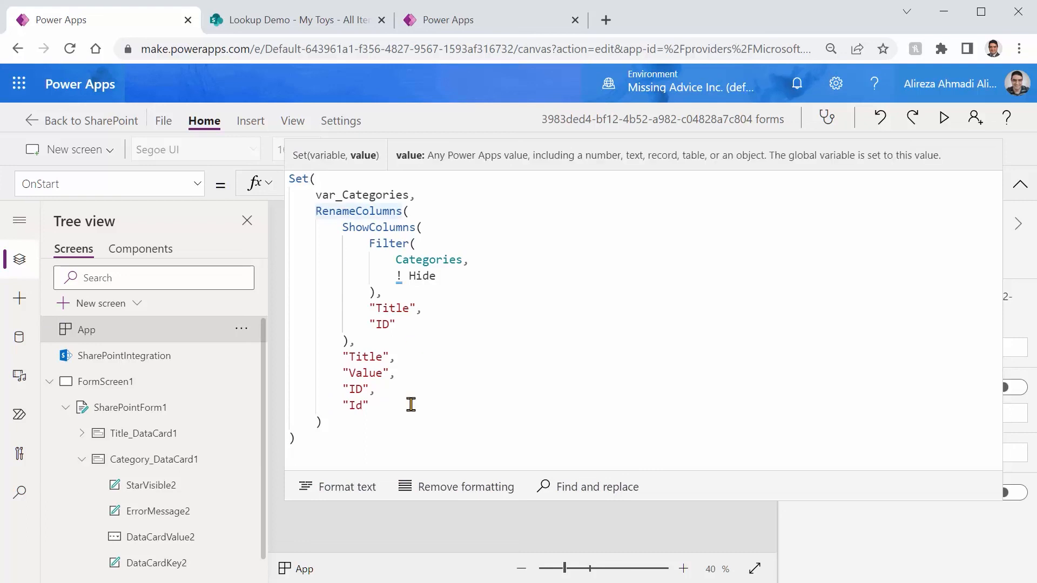
# Comment out var_Categories in the Category combo box's Items formula and add the RenameColumns expression copied from the App's OnStart below it.
pyautogui.keyDown('shift'); pyautogui.click(326, 423); pyautogui.keyUp('shift')
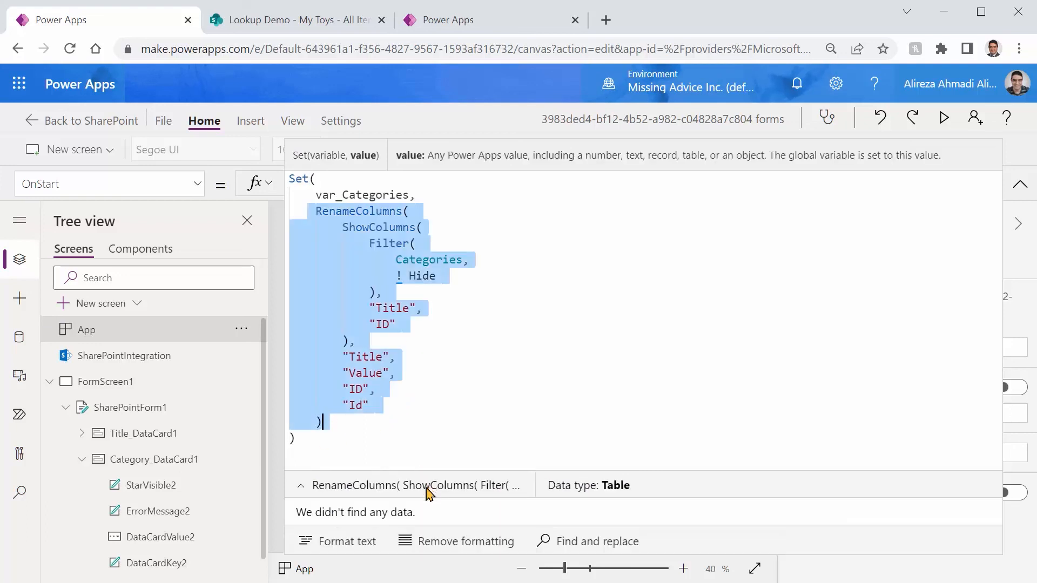
pyautogui.click(110, 381)
pyautogui.click(509, 508)
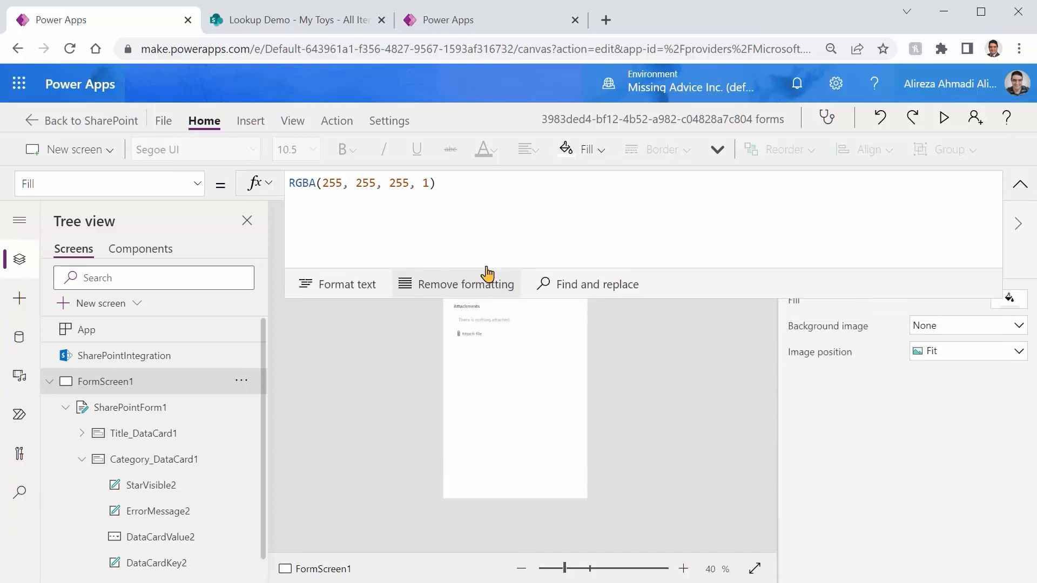
pyautogui.click(506, 295)
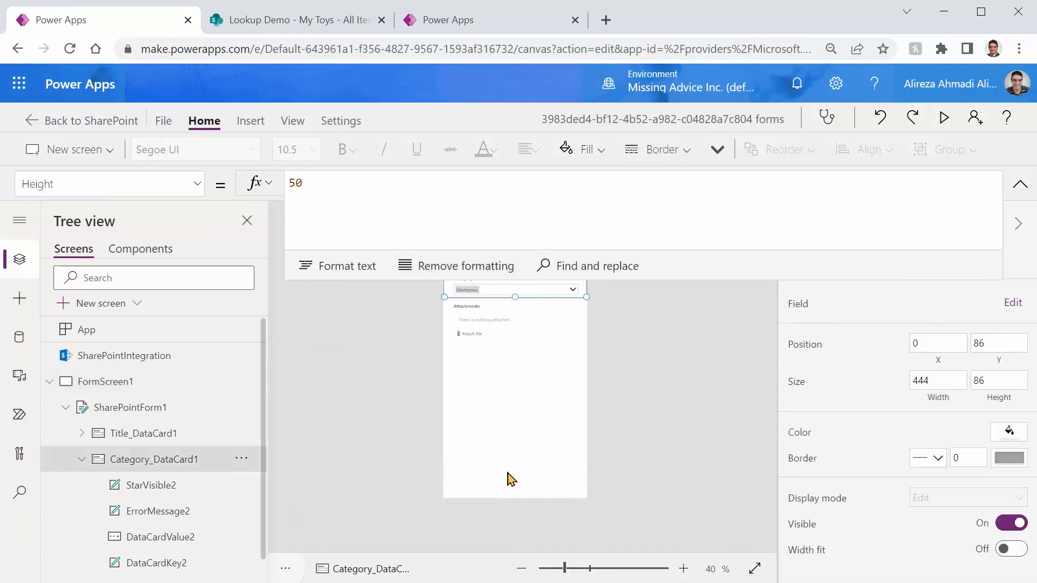
pyautogui.click(484, 295)
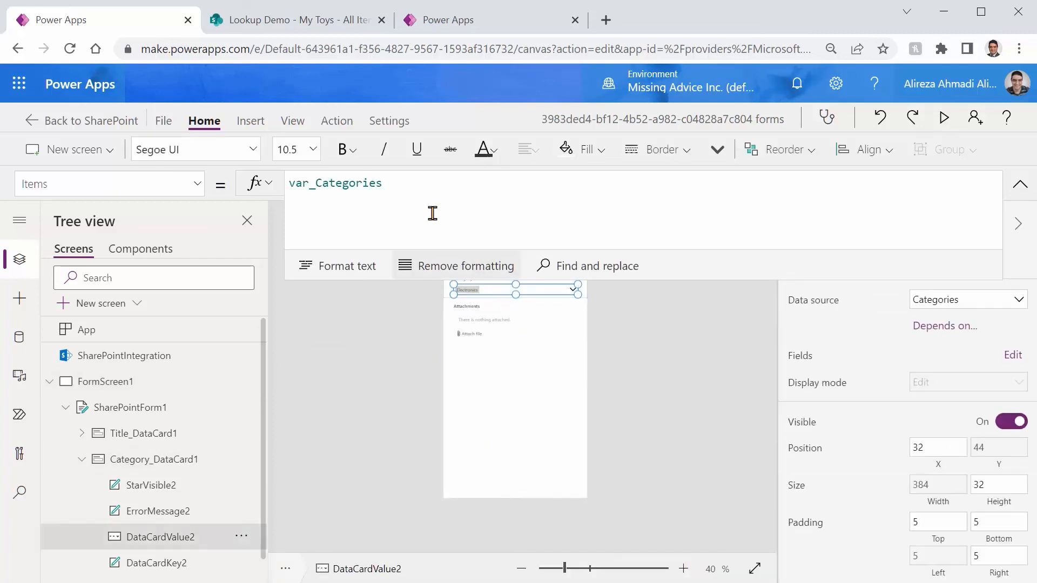
pyautogui.click(425, 190)
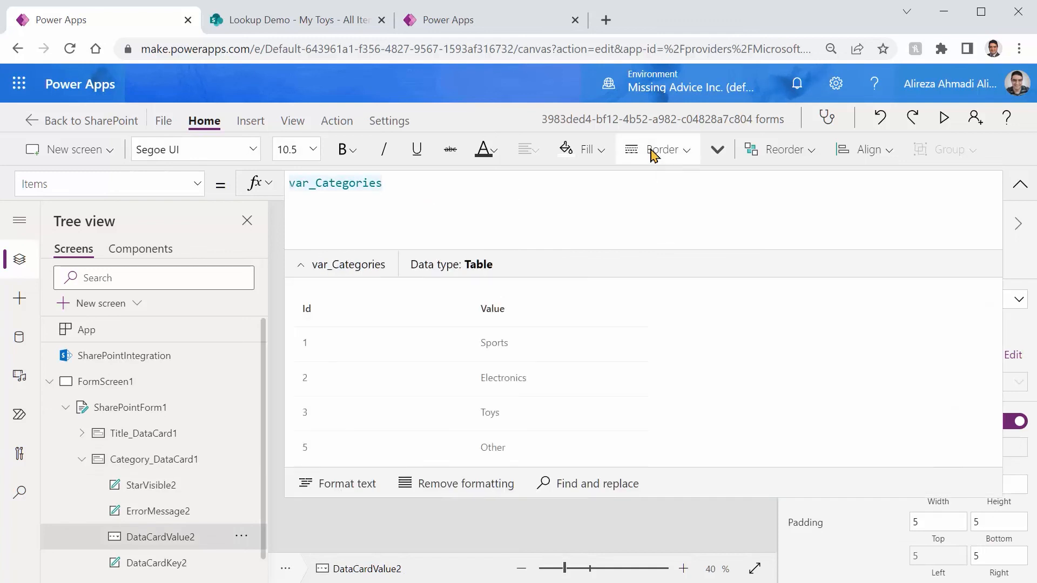
pyautogui.write('//')
pyautogui.press('End')
pyautogui.hotkey('shift', 'Return')
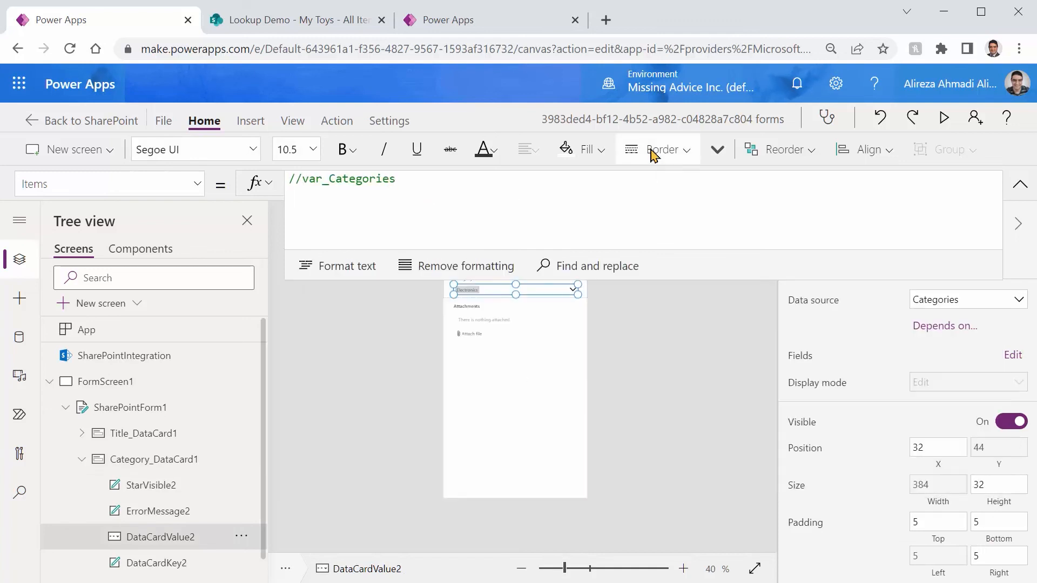
pyautogui.hotkey('ctrl', 'v')
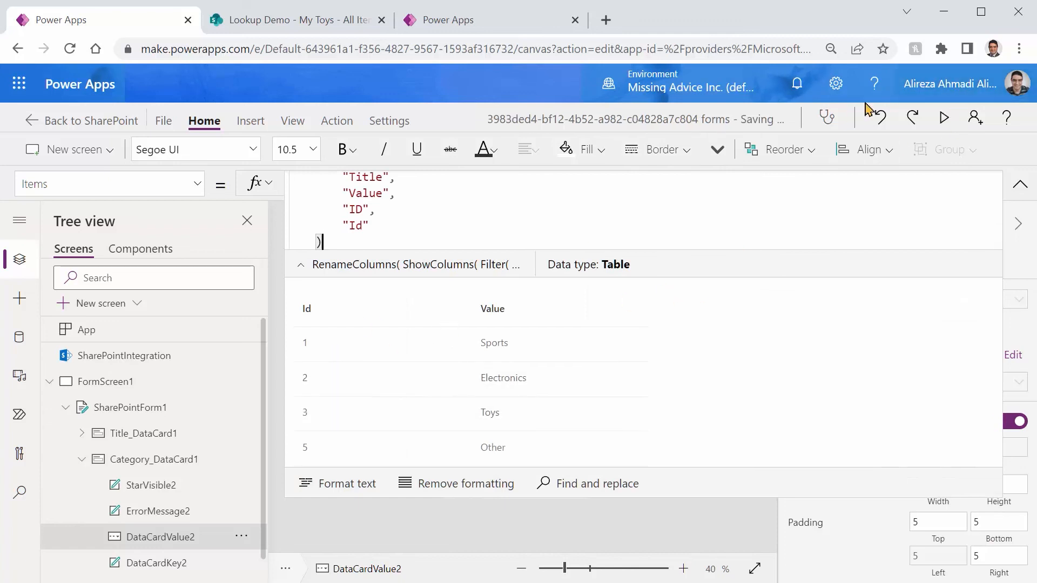
# Preview the form, check the Category combo box's choices, and return to the editor.
pyautogui.click(946, 120)
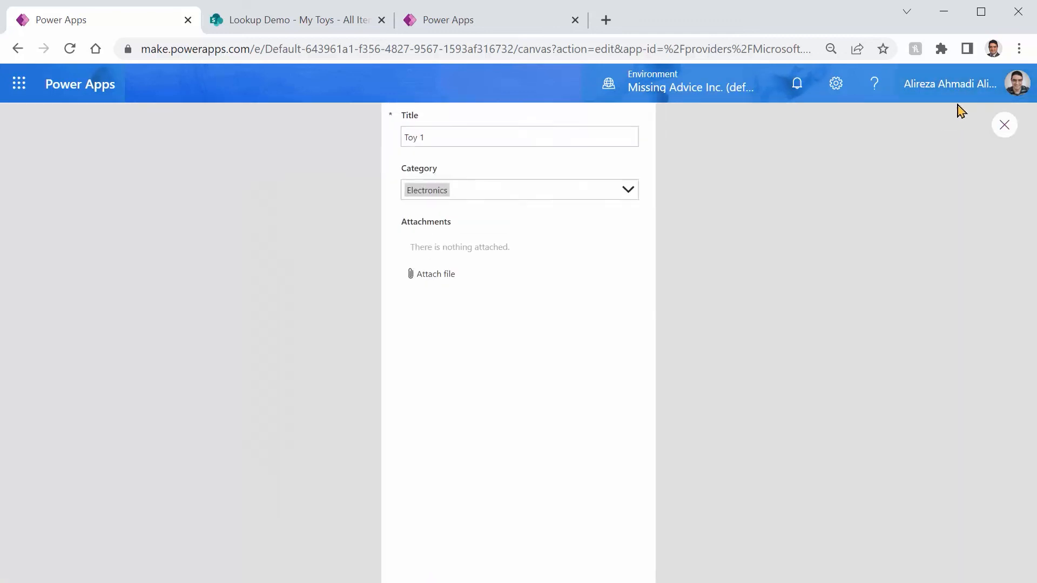
pyautogui.click(626, 196)
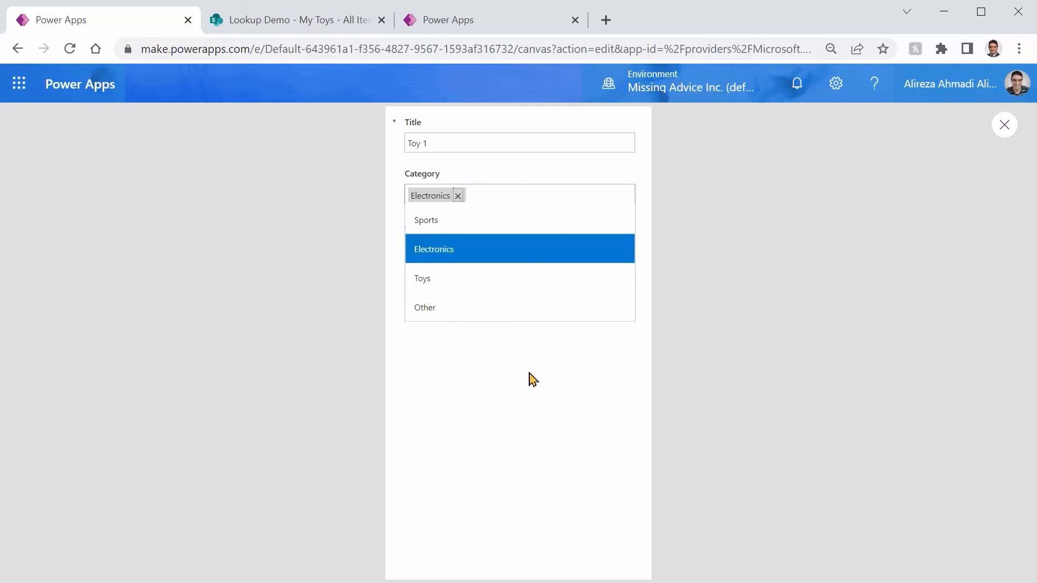
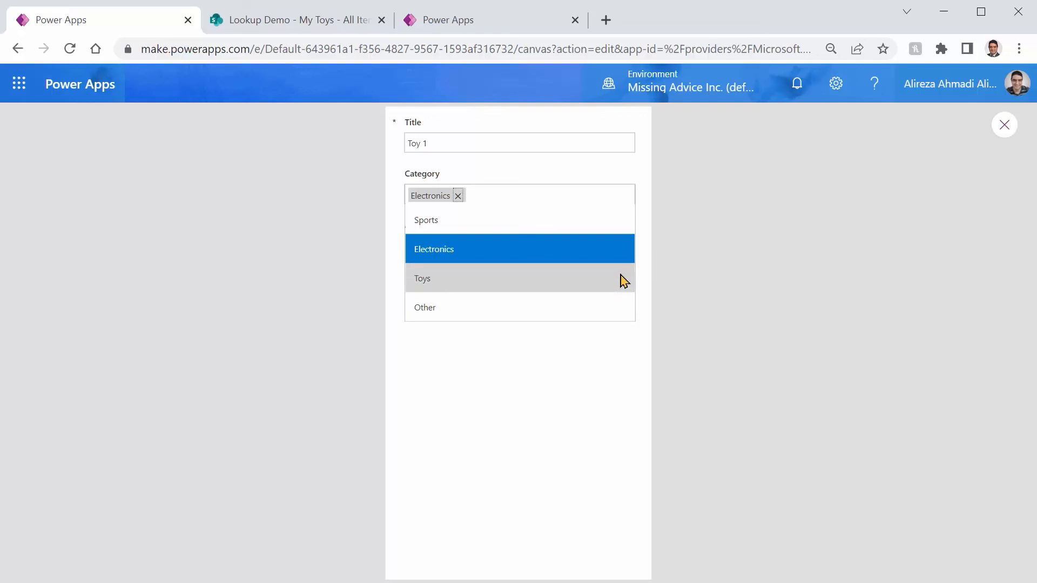
pyautogui.click(999, 134)
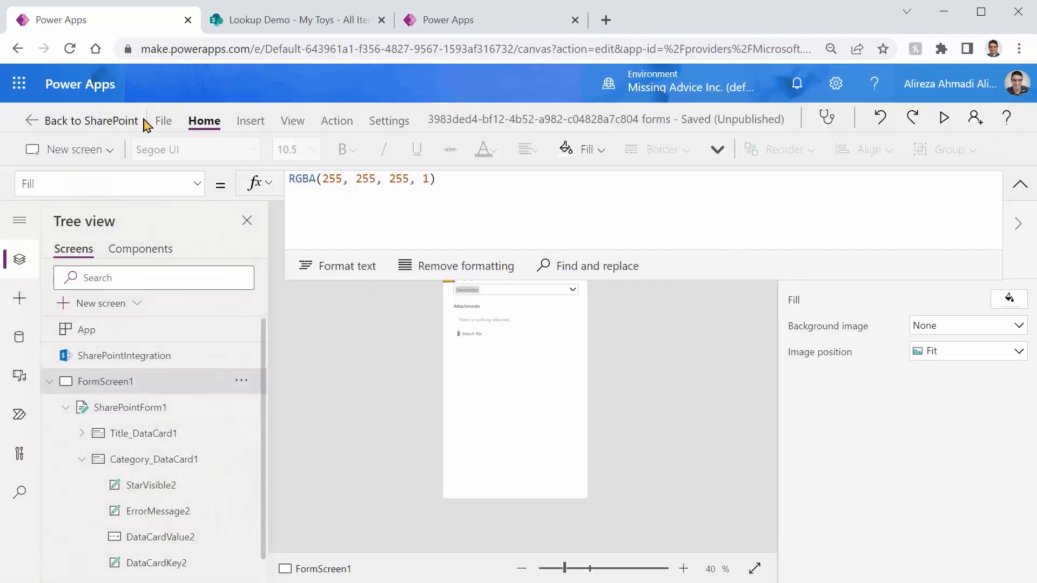
# Save the customized form and publish it to SharePoint.
pyautogui.click(163, 120)
pyautogui.click(190, 366)
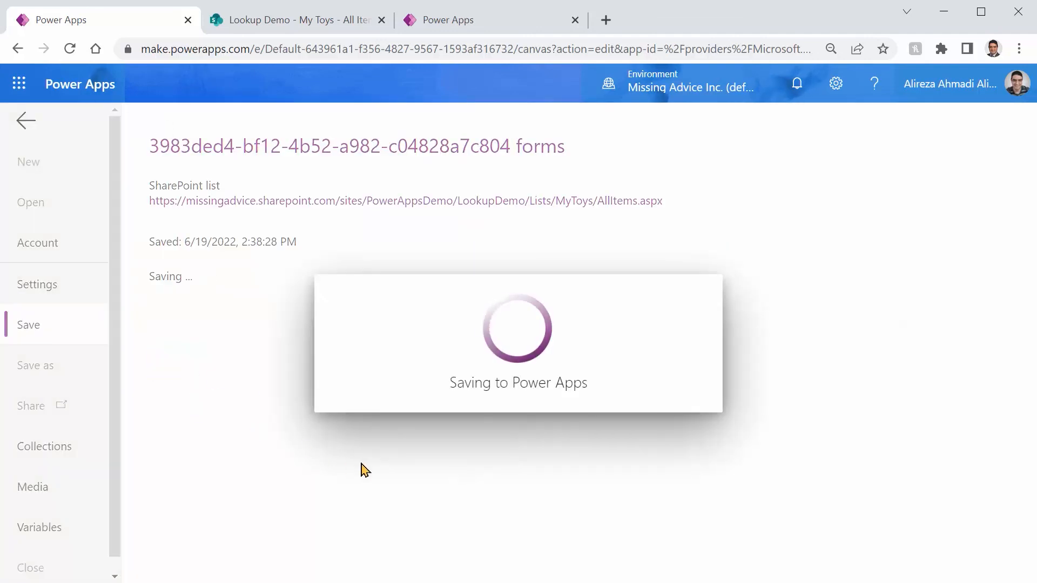
pyautogui.click(227, 366)
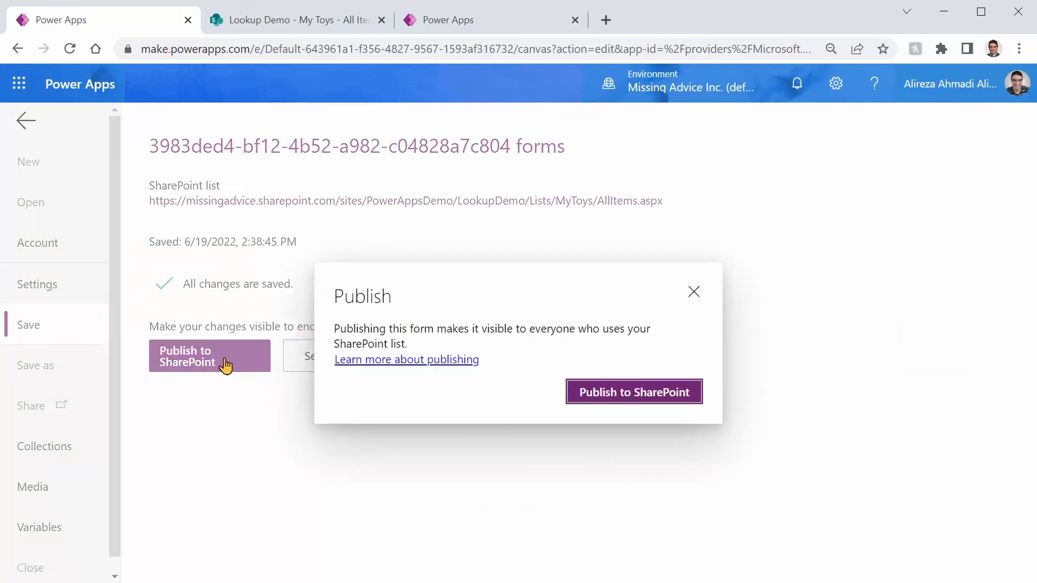
pyautogui.click(641, 397)
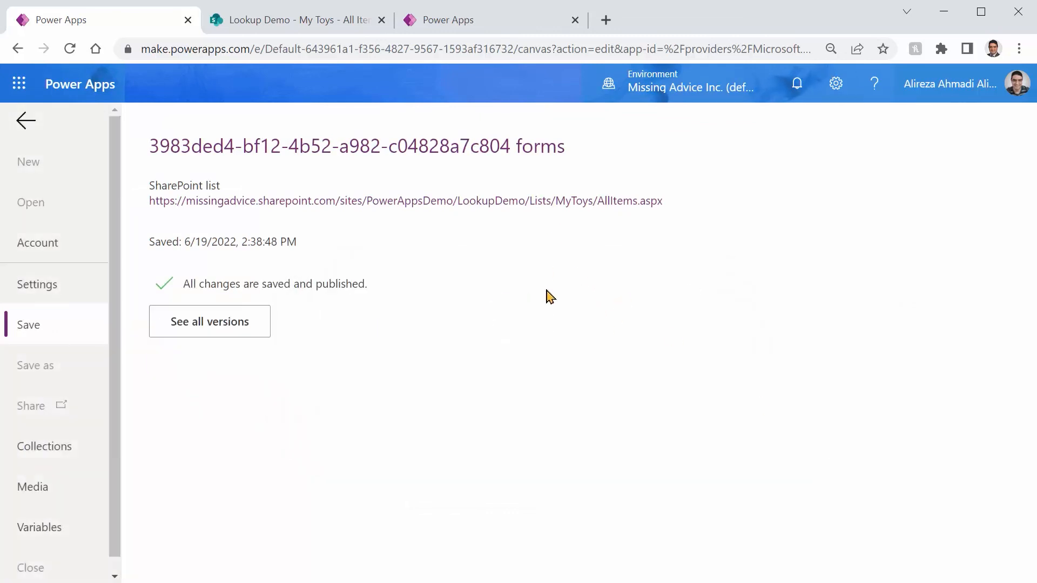
# Switch to the SharePoint My Toys list, reload it, and examine the Category choices in a new item form, repeating the check after another reload.
pyautogui.click(271, 20)
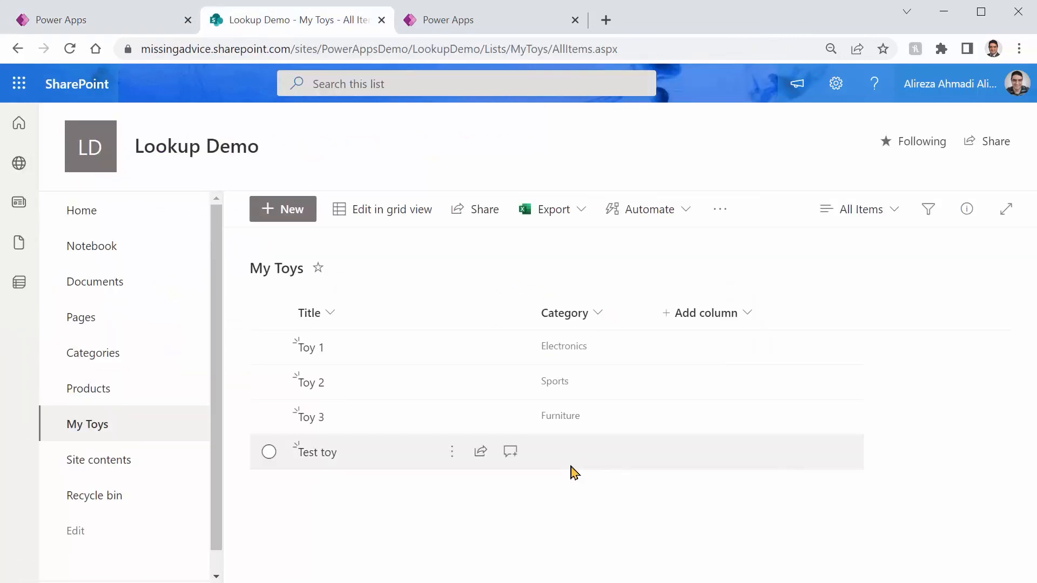
pyautogui.press('F5')
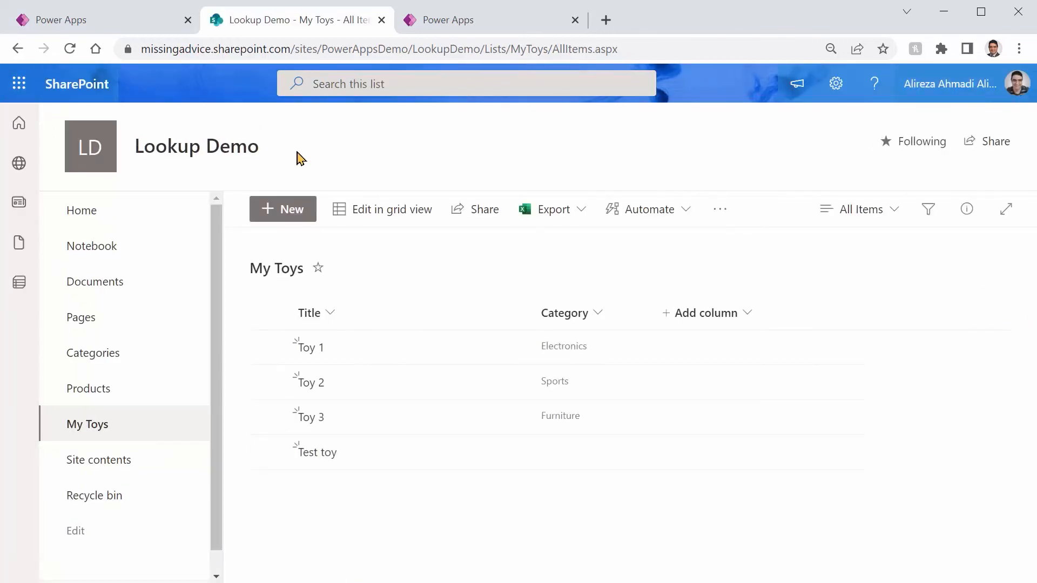
pyautogui.click(281, 209)
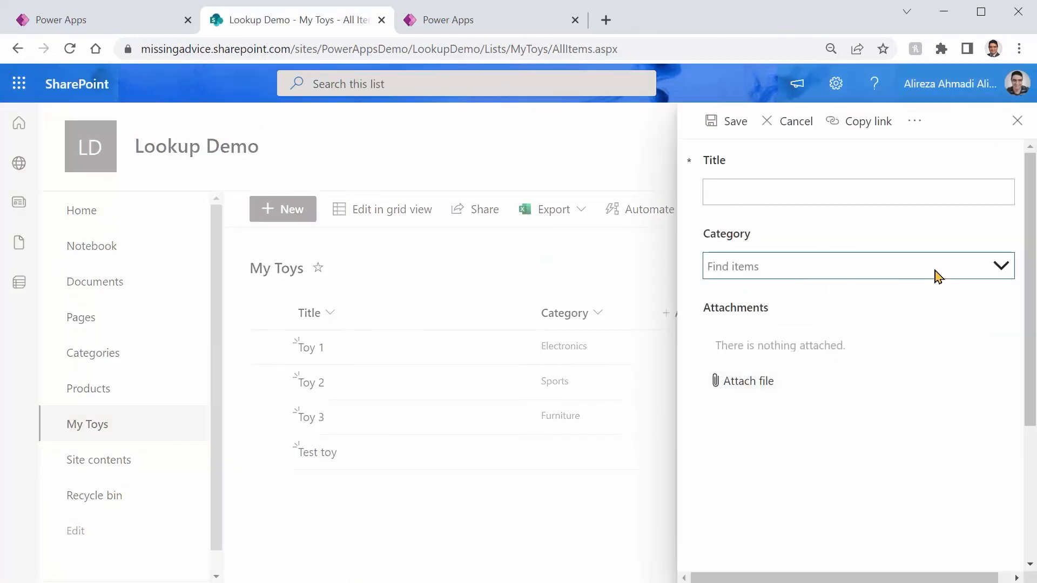
pyautogui.click(1009, 265)
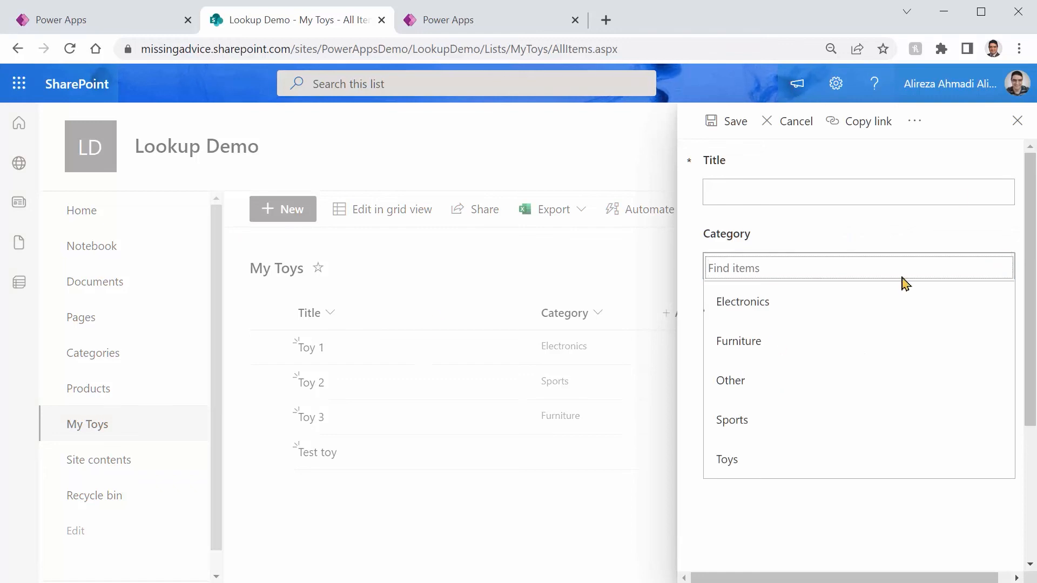
pyautogui.click(1018, 121)
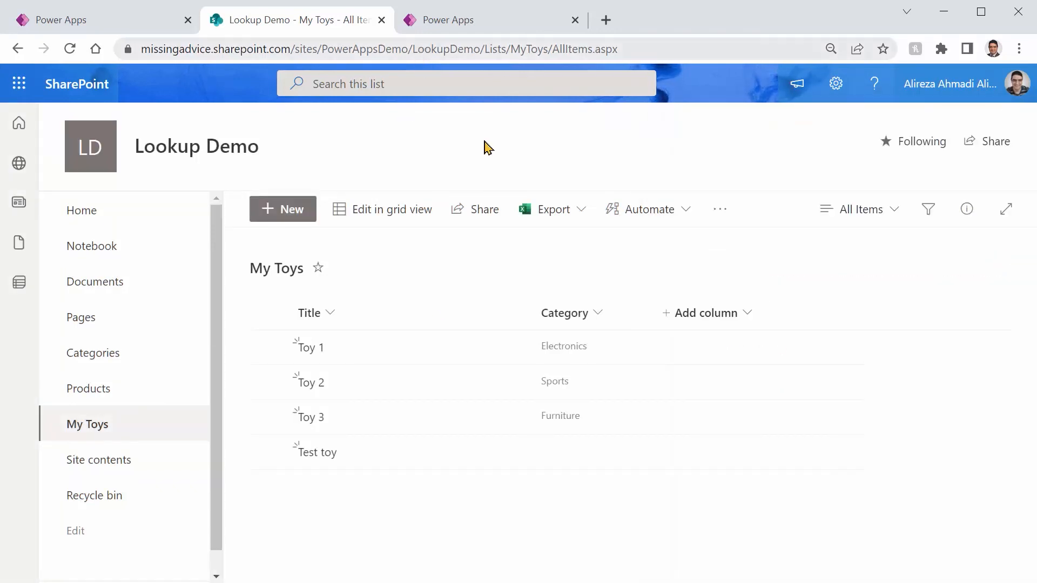
pyautogui.press('F5')
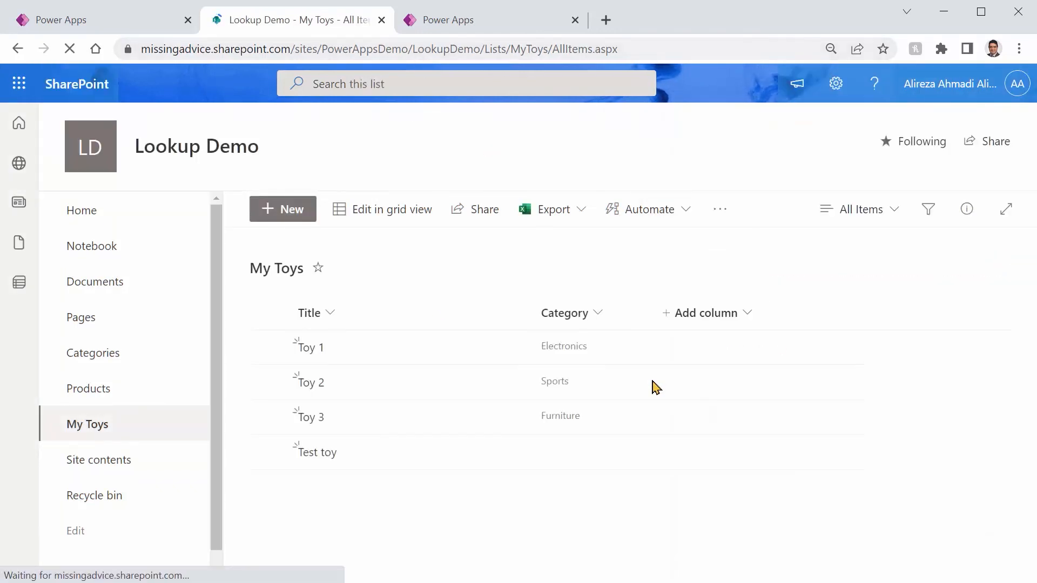
pyautogui.click(296, 214)
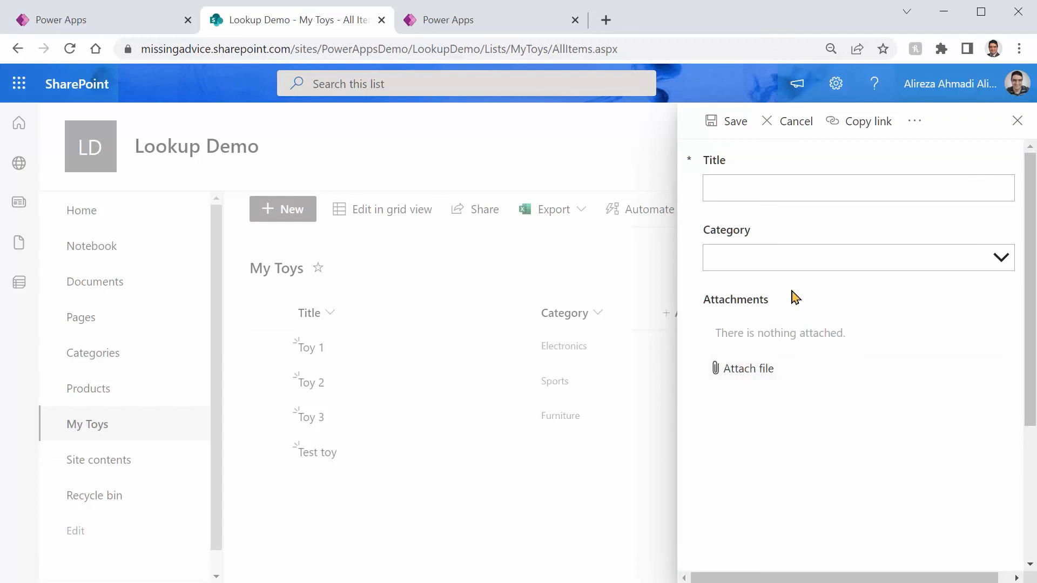
pyautogui.click(1008, 258)
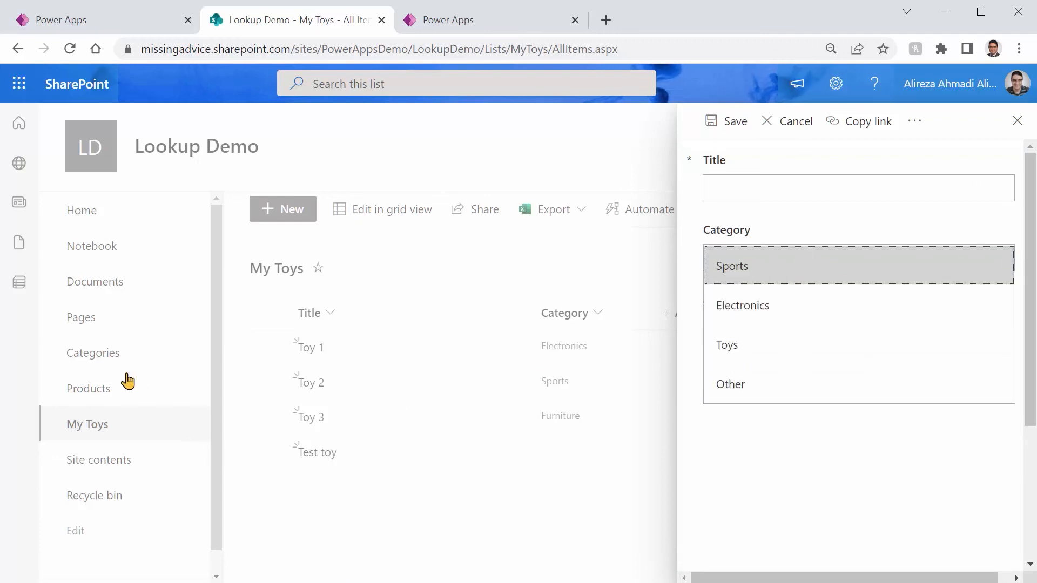
# In the Categories list, set Hide to Yes for the Other item and save it.
pyautogui.click(122, 354)
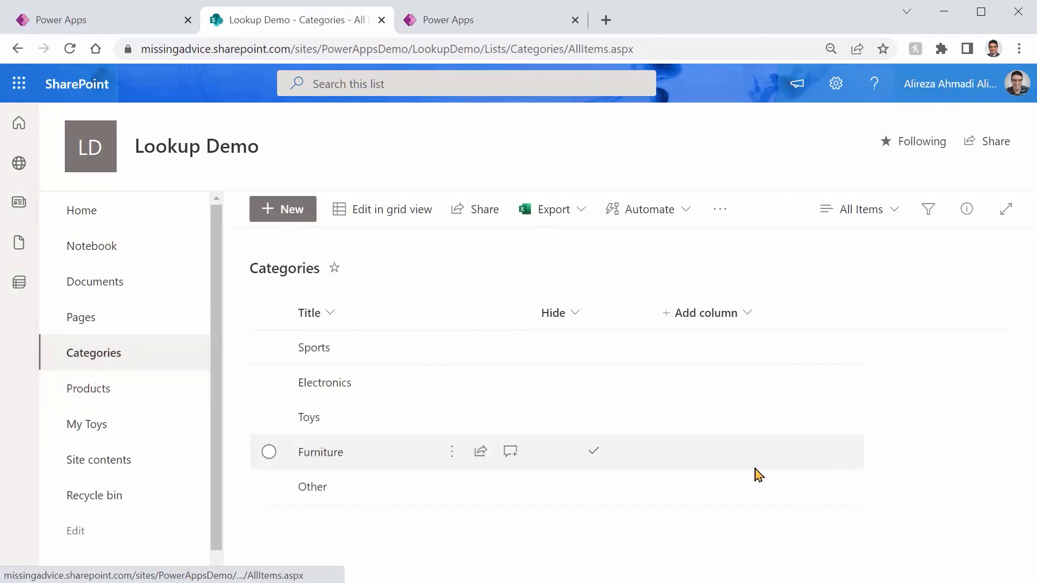
pyautogui.click(269, 488)
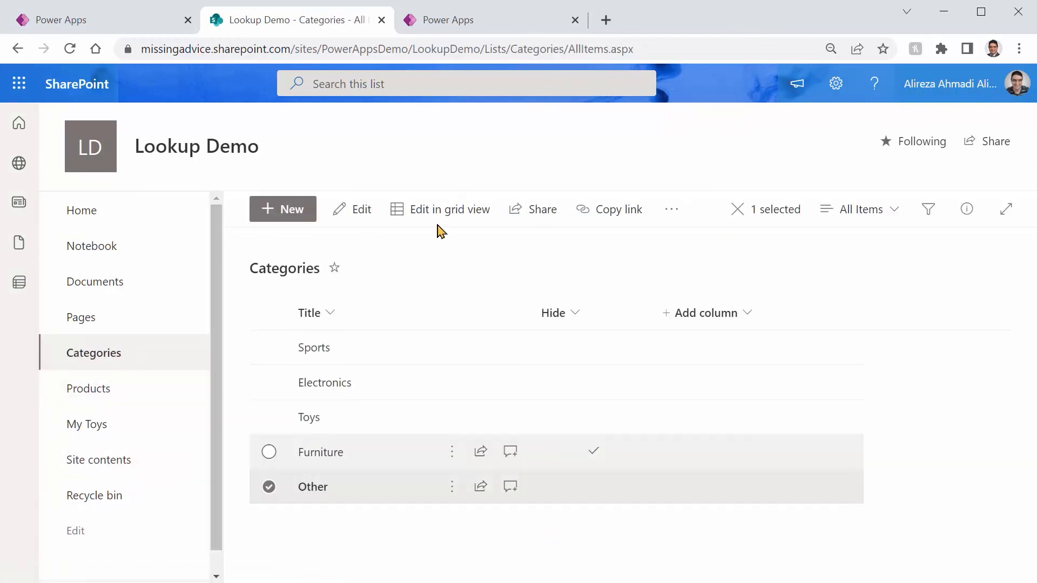
pyautogui.click(348, 212)
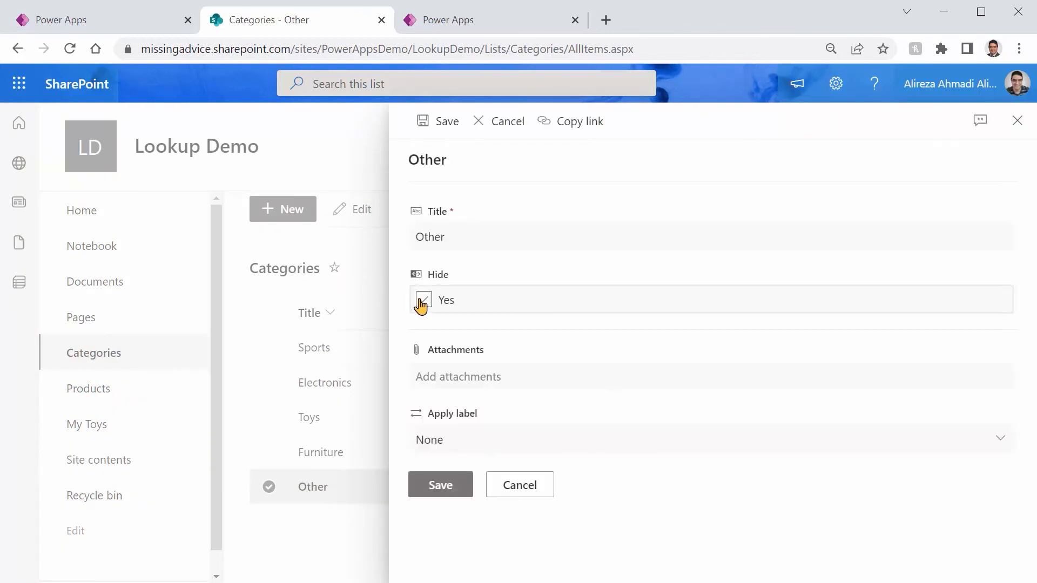
pyautogui.click(423, 299)
pyautogui.click(456, 494)
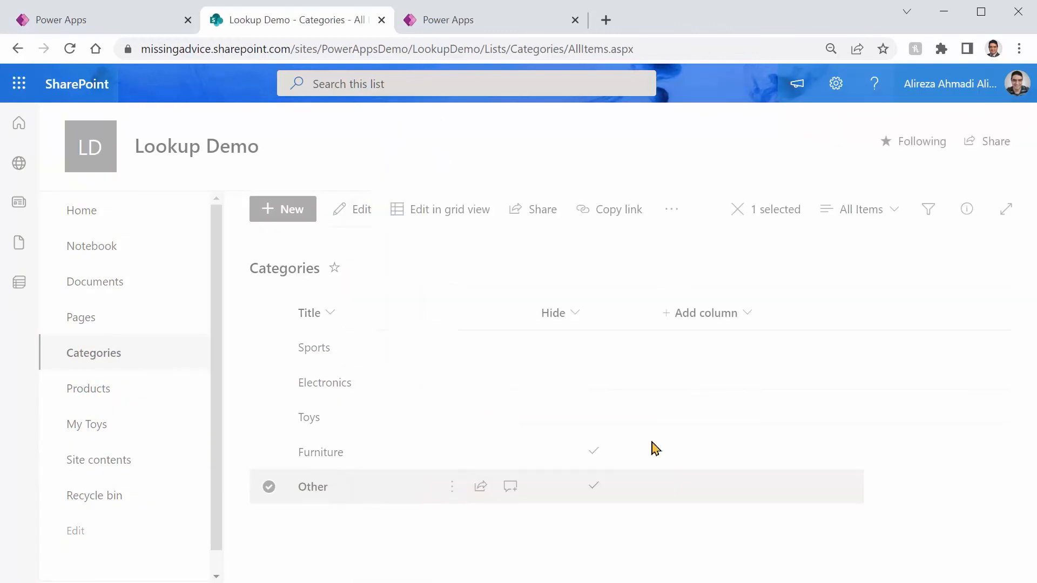
# Return to the My Toys list and check the Category choices in the new item form after hiding Other.
pyautogui.click(95, 425)
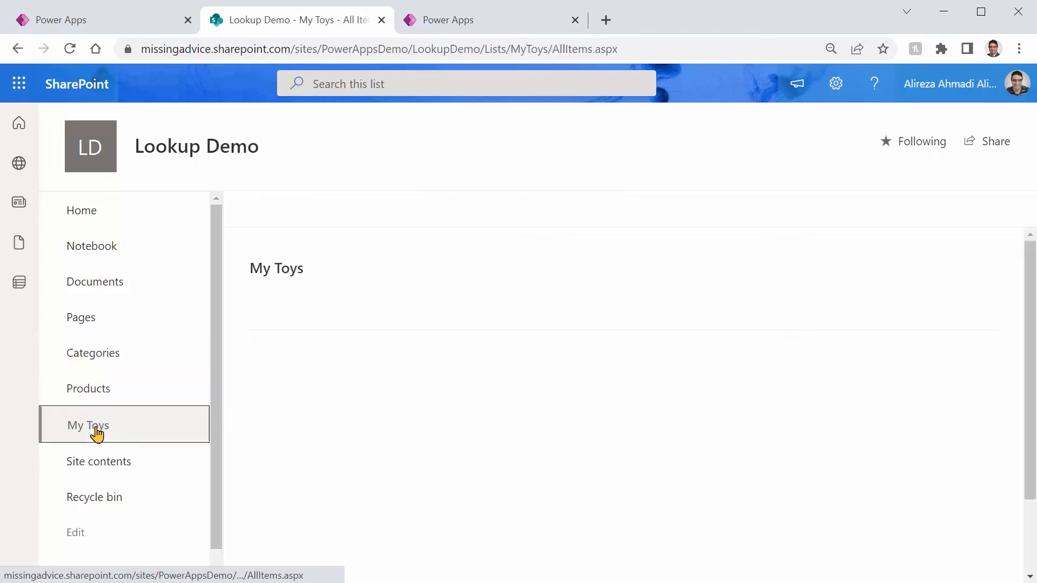
pyautogui.click(291, 222)
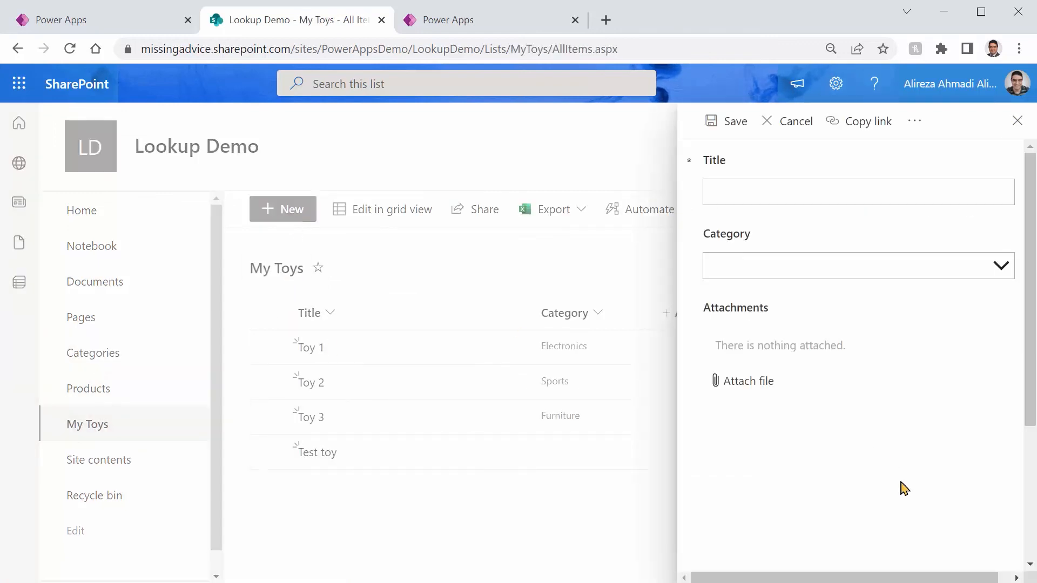
pyautogui.click(1002, 270)
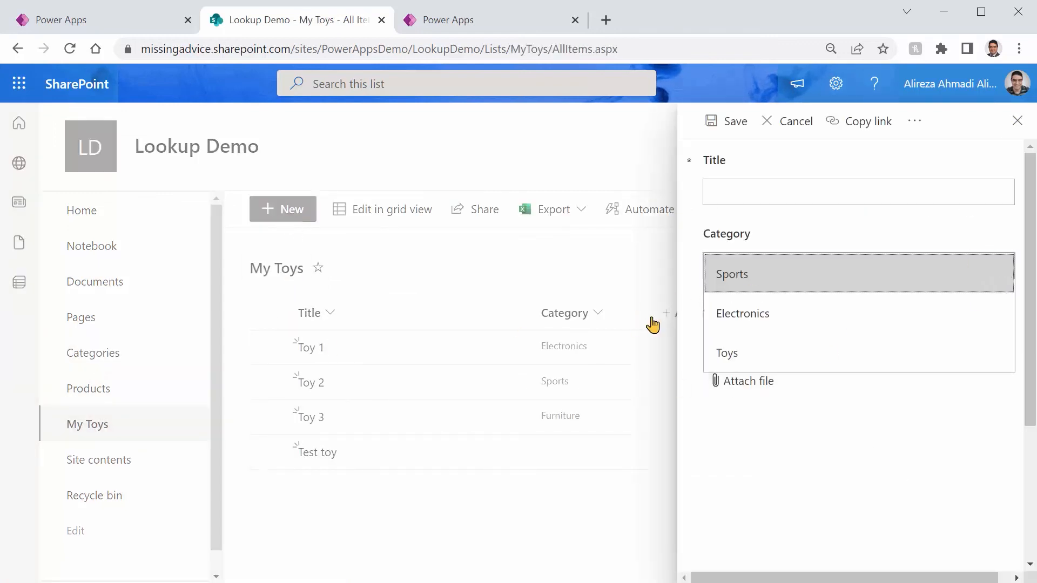
pyautogui.click(386, 527)
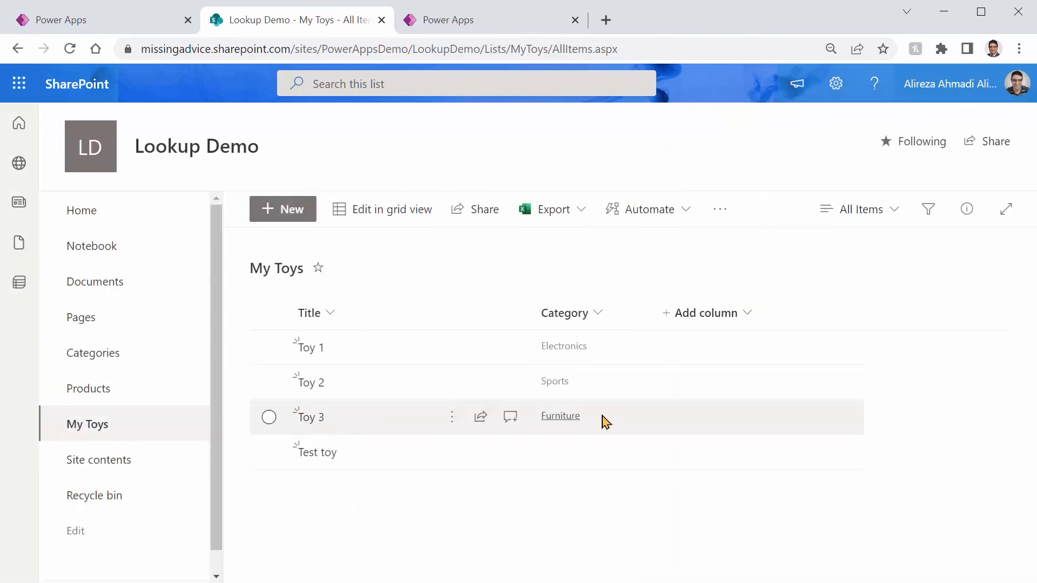
pyautogui.click(290, 209)
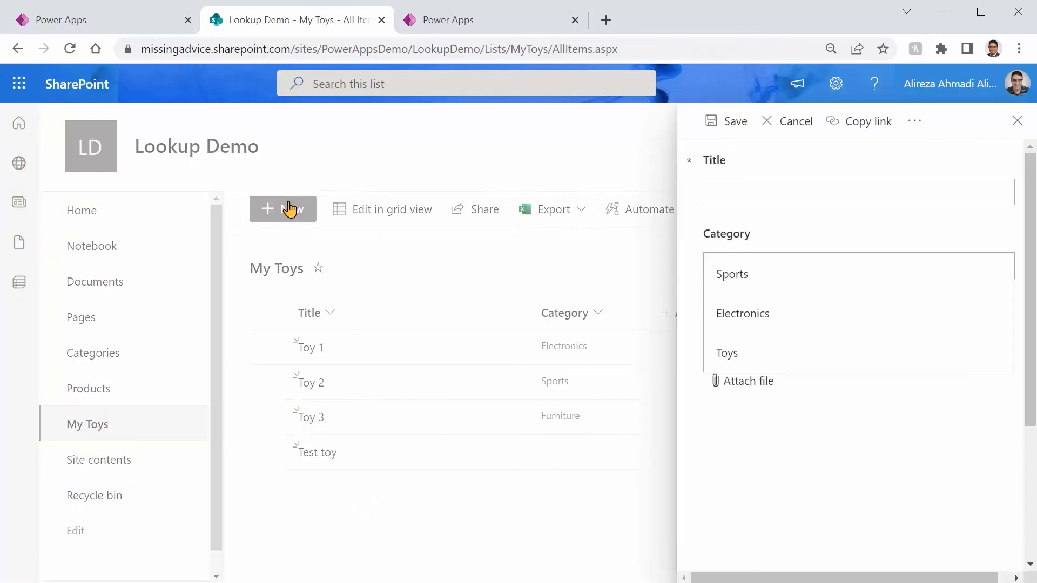